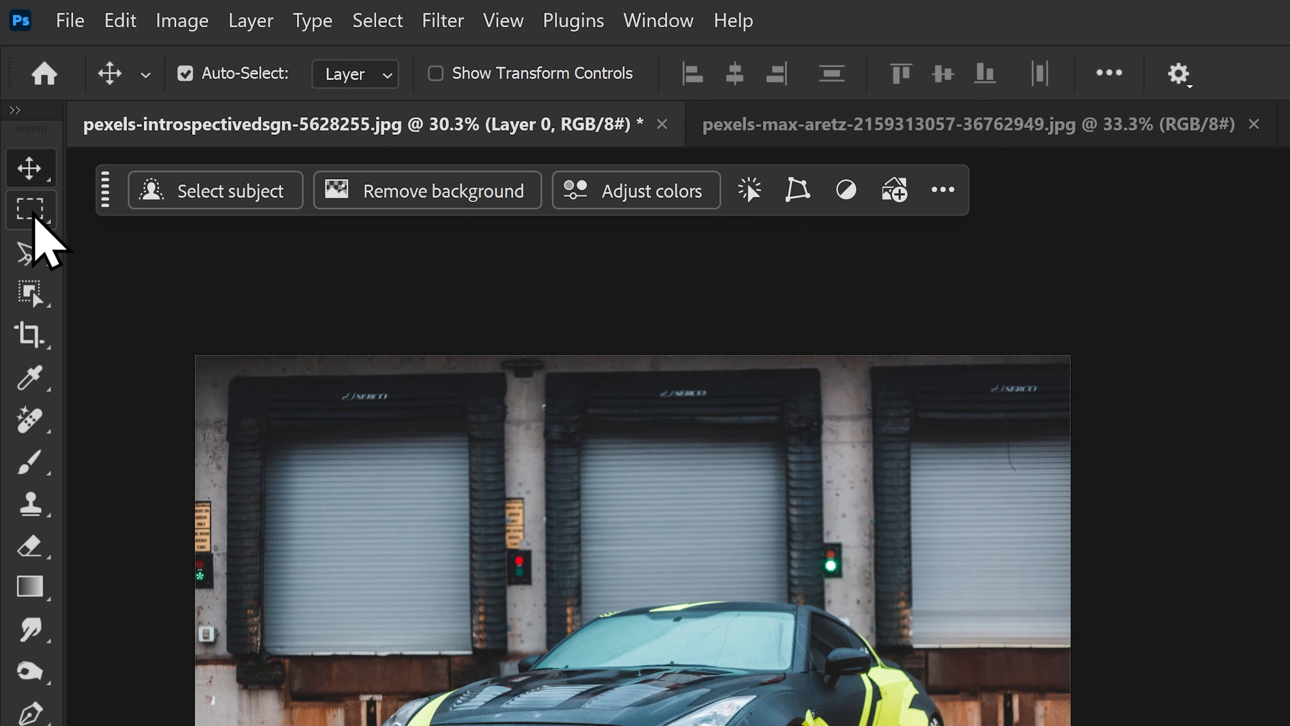
- Select a single pixel row across the car at headlight height with the Single Row Marquee tool
click(32, 213)
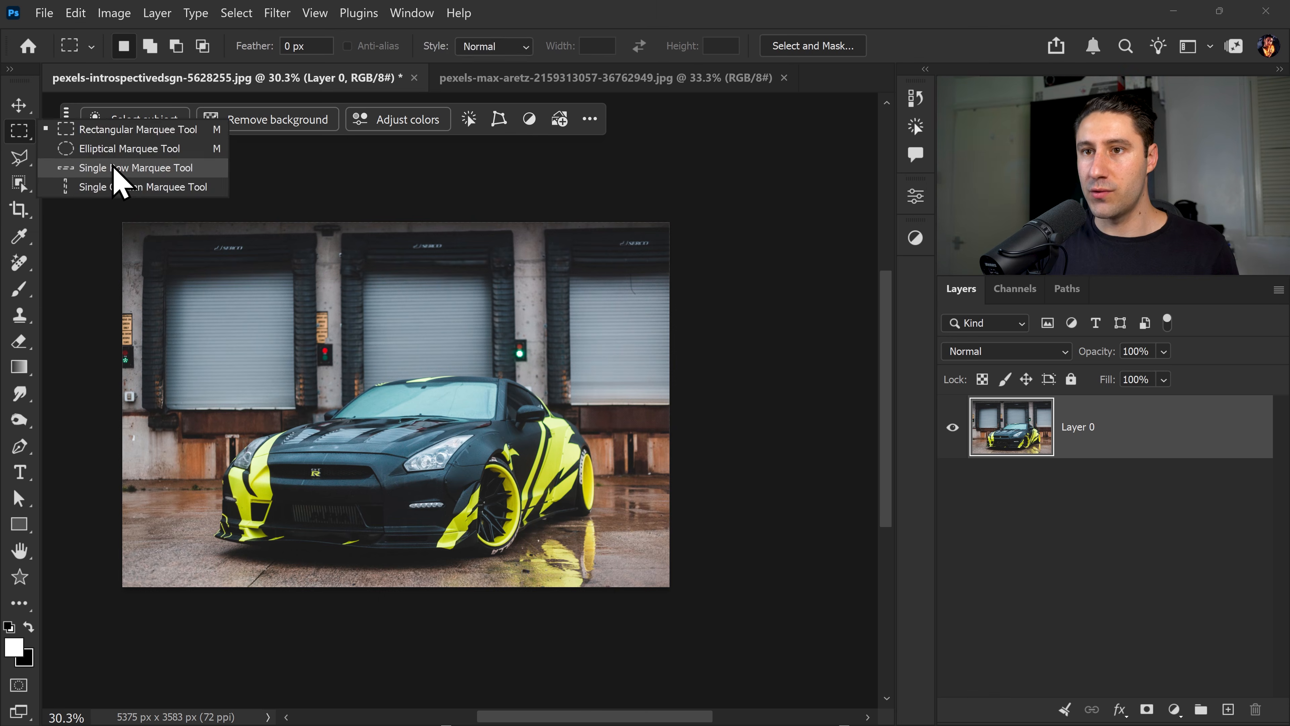
click(180, 268)
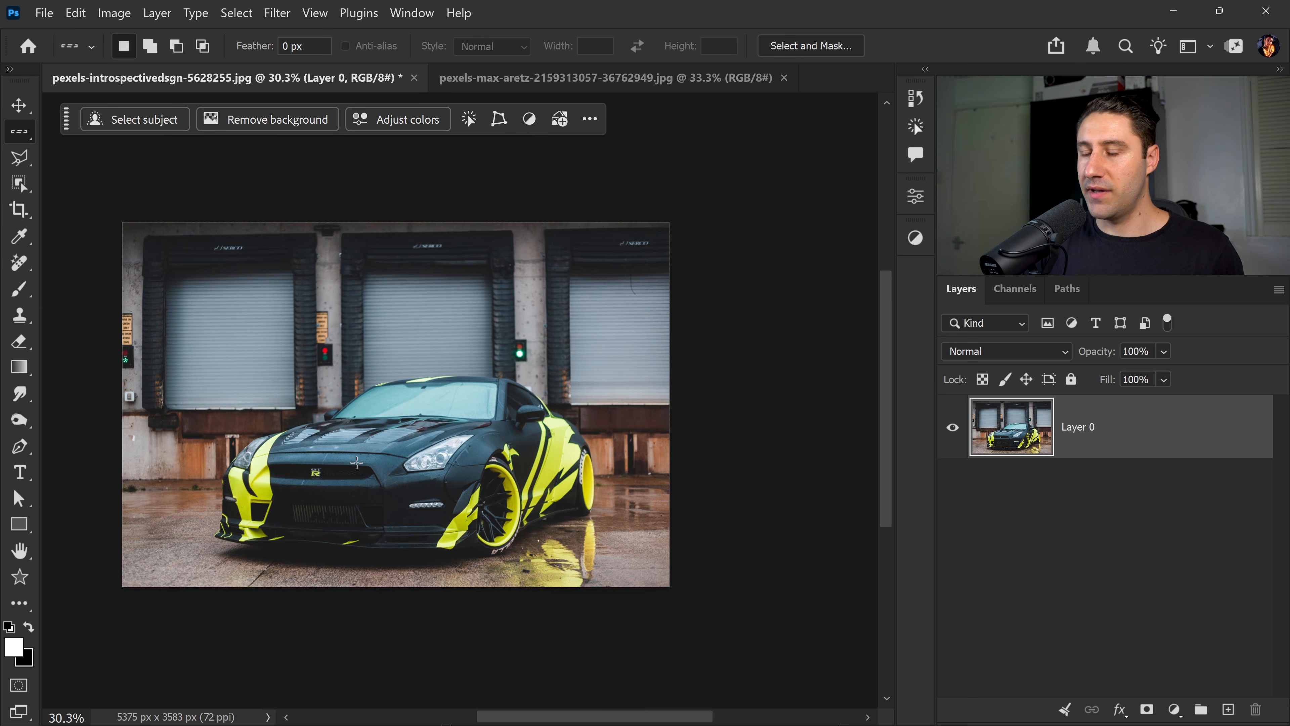
click(270, 467)
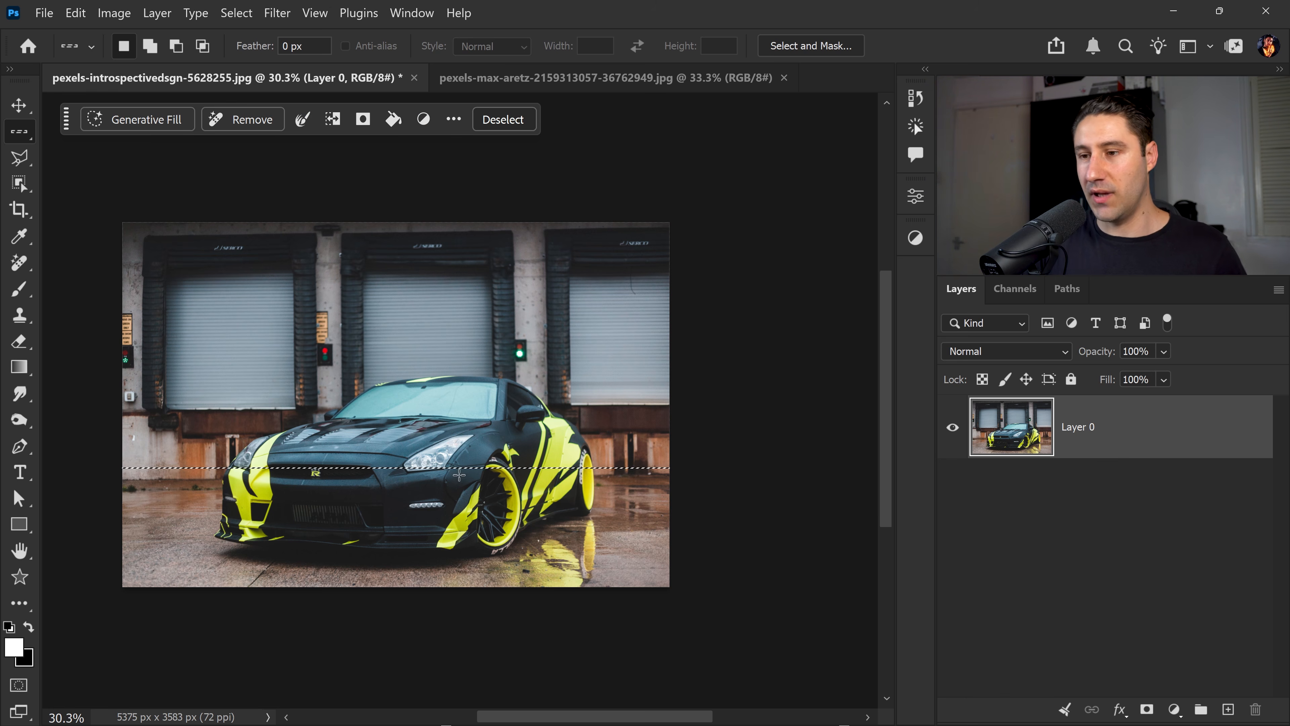
- Subtract the parts of the row selection beyond both sides of the car and copy the remaining strip to a new layer
key(m)
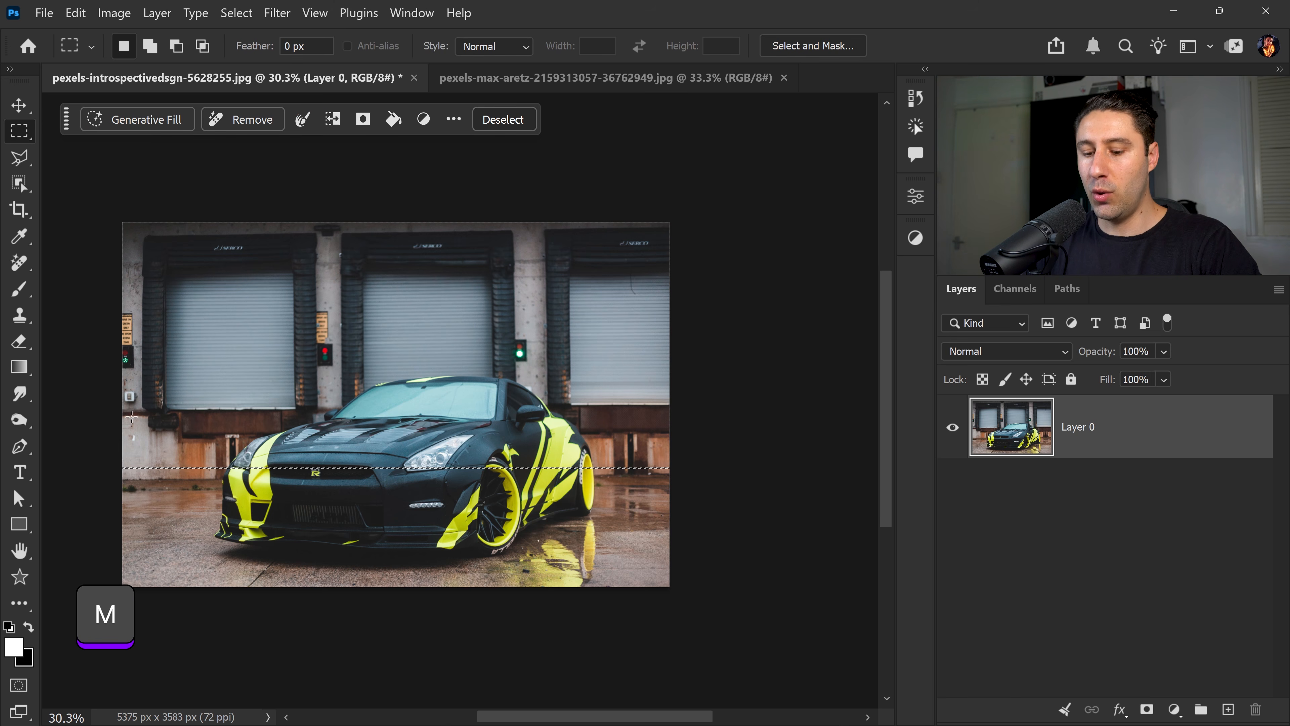
key(alt)
drag(81, 390, 229, 515)
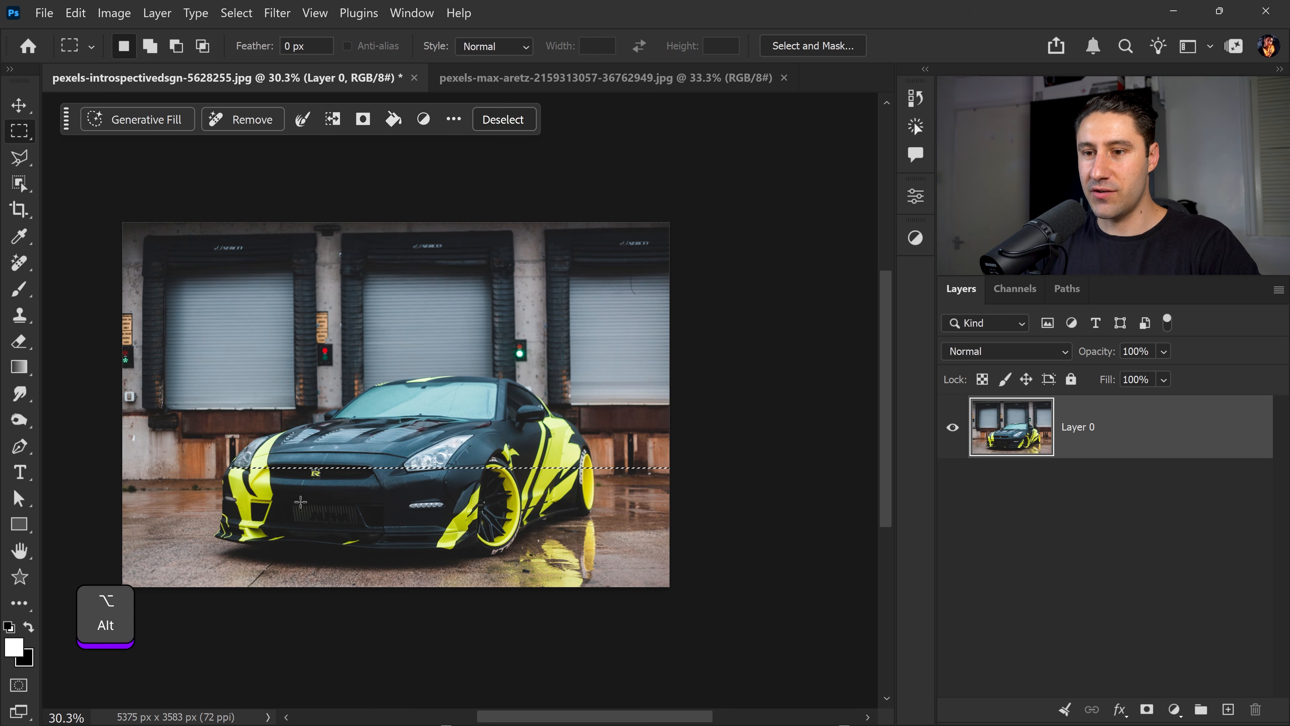
key(alt)
drag(671, 516, 593, 410)
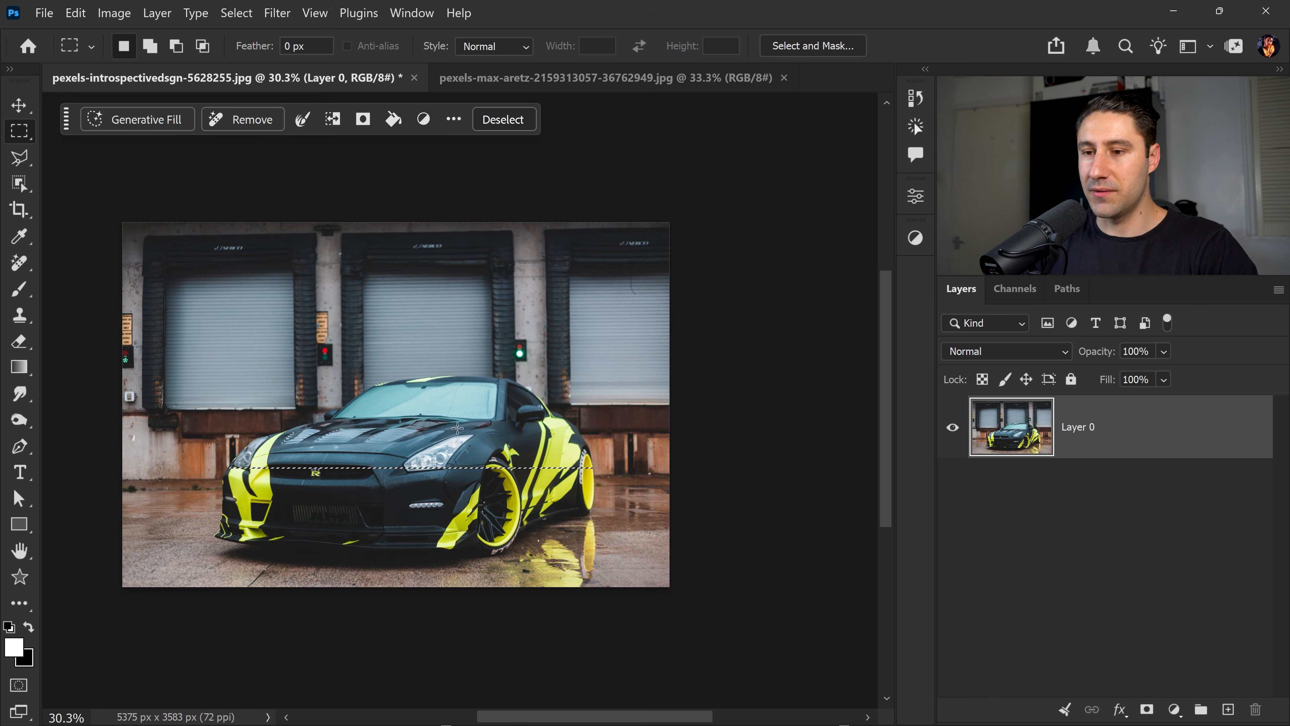
key(ctrl)
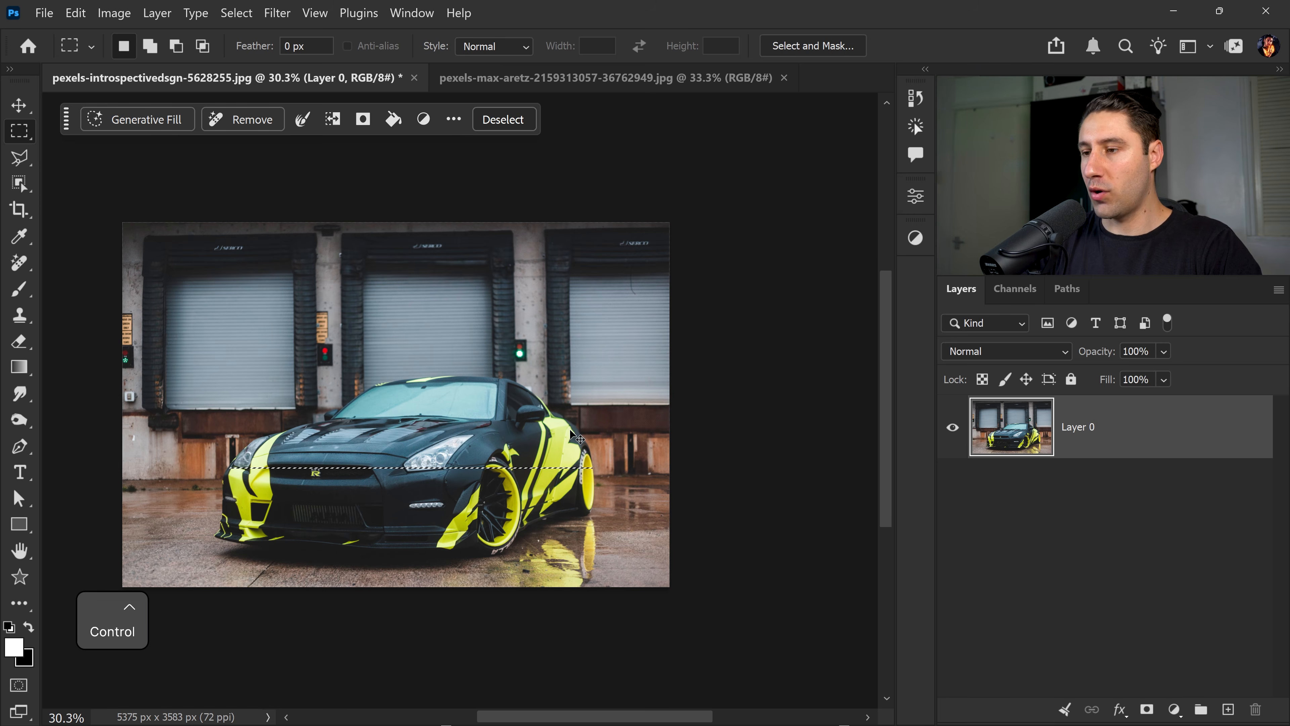
key(ctrl+j)
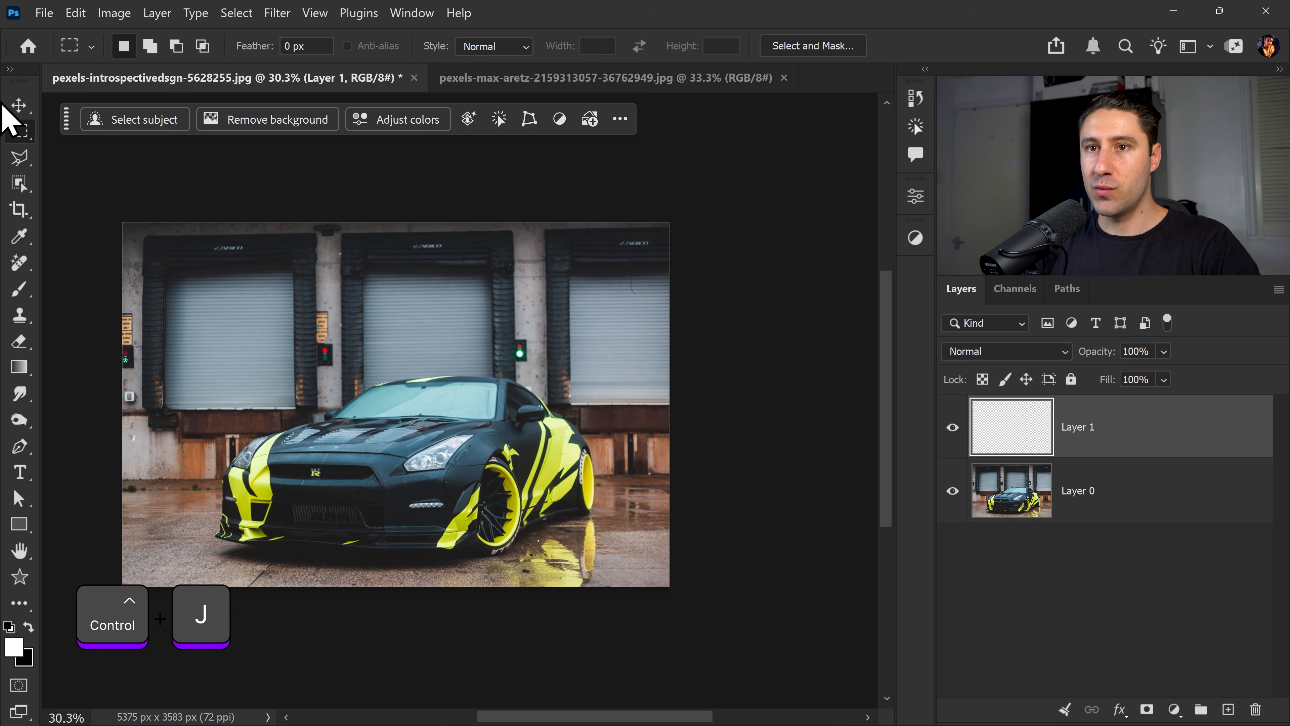
- Stretch the copied pixel strip vertically from its centre with Free Transform until it extends past the image's upper and lower edges
click(19, 106)
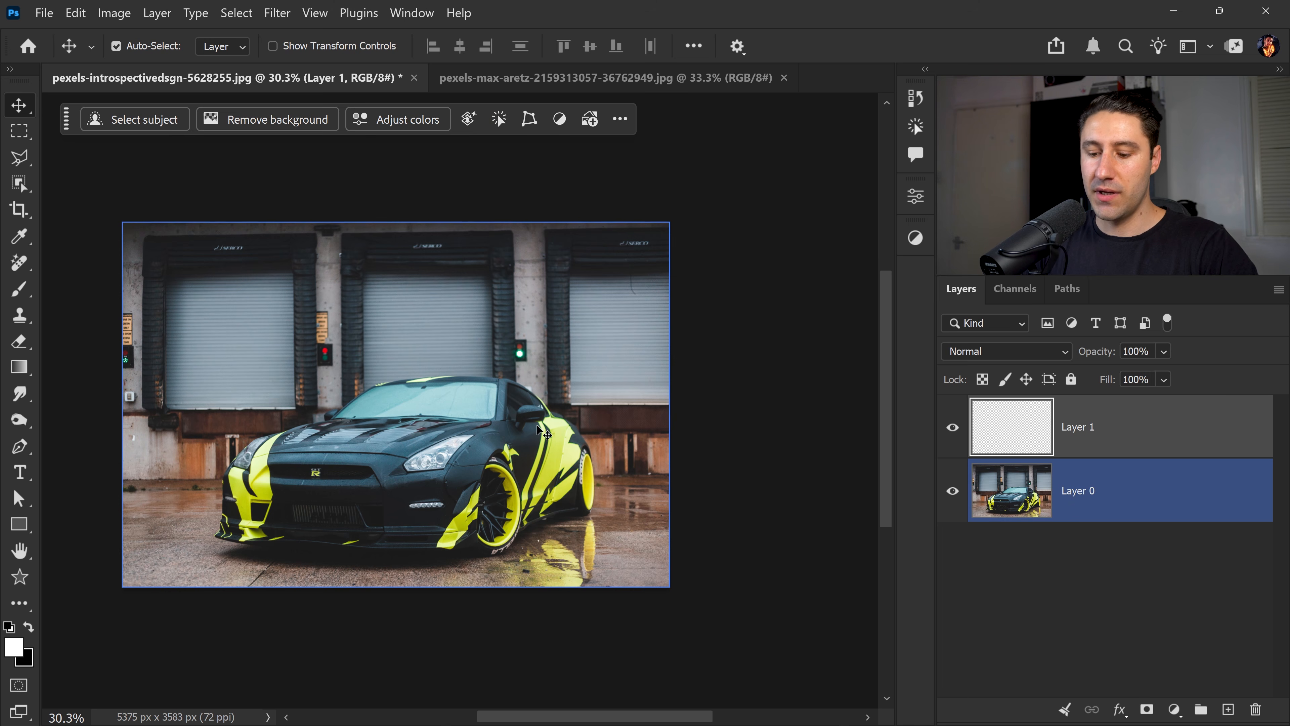
key(ctrl+t)
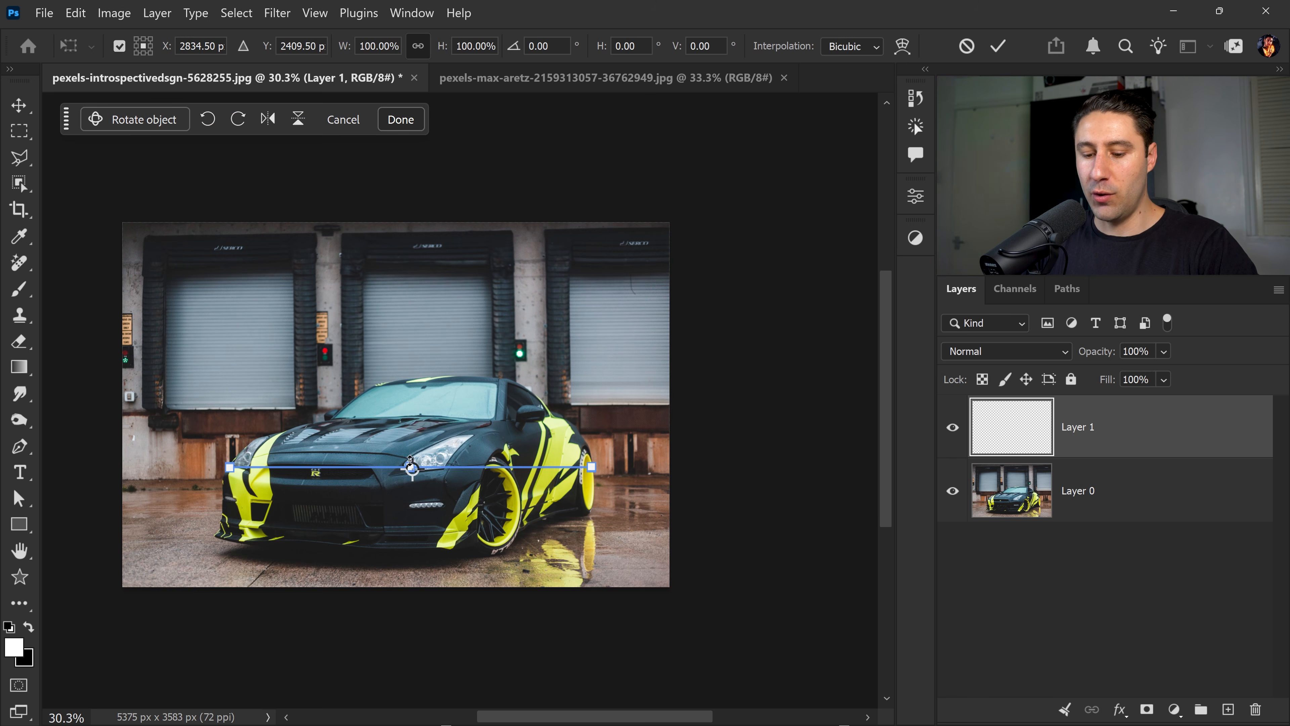
key(alt+shift)
drag(411, 461, 435, 153)
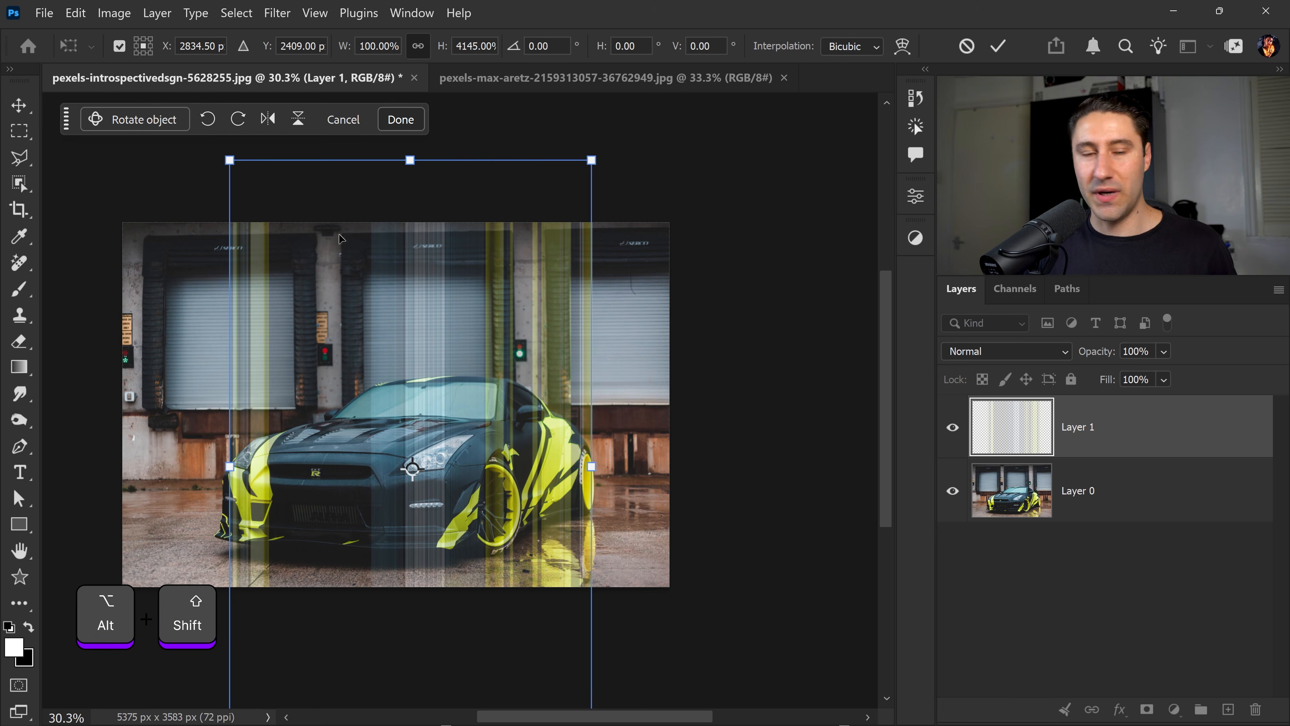
key(Return)
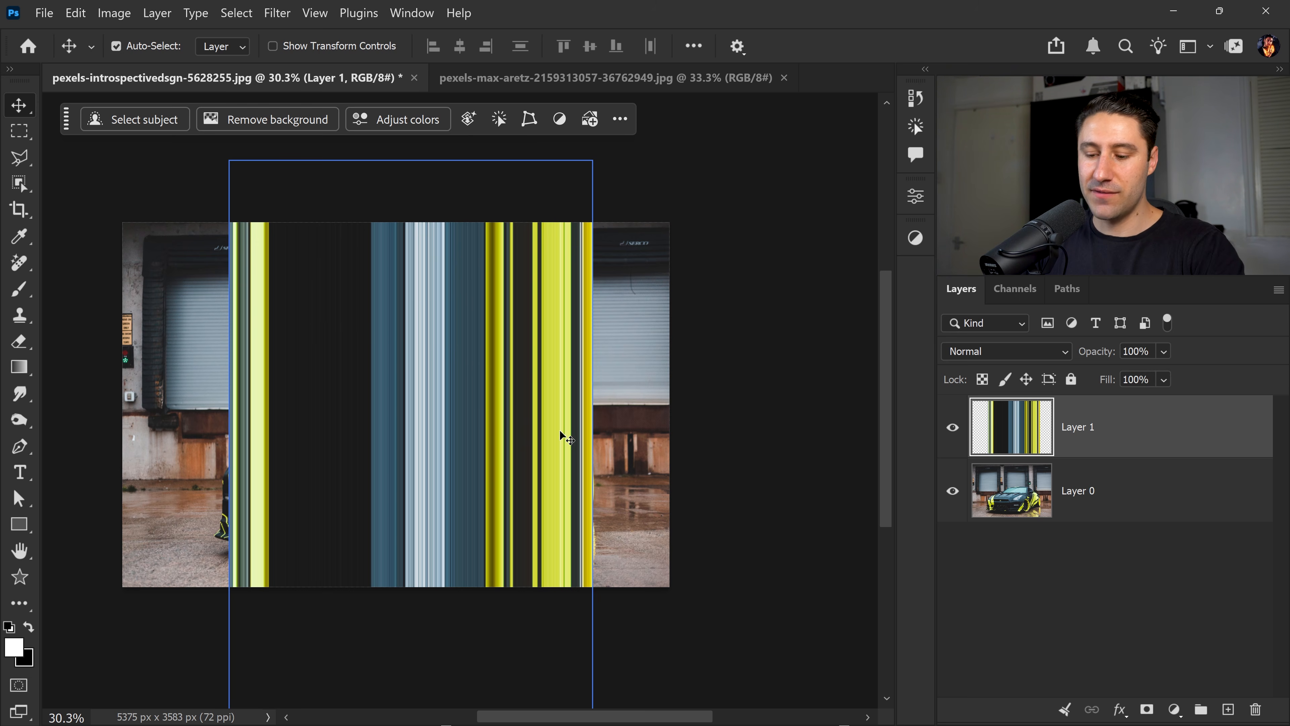
- Set the opacity of the stretched stripes layer to 50%
key(5)
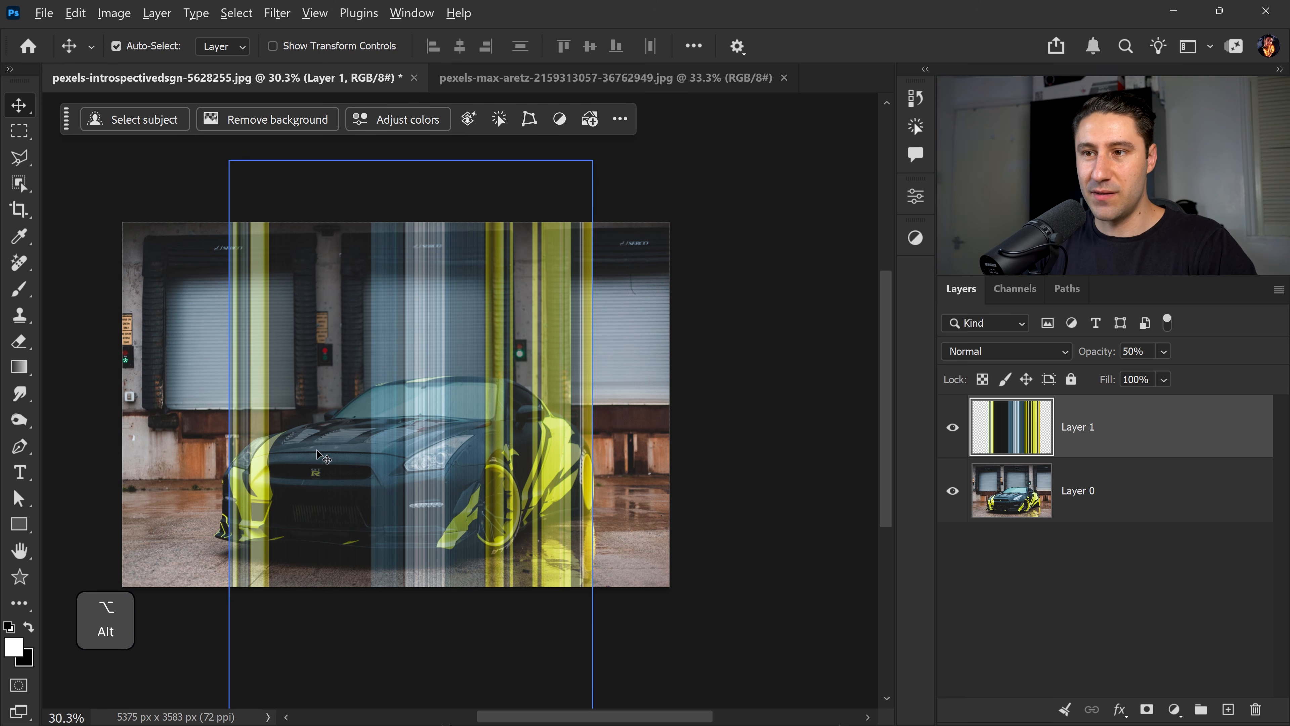
scroll(323, 455, up, 1)
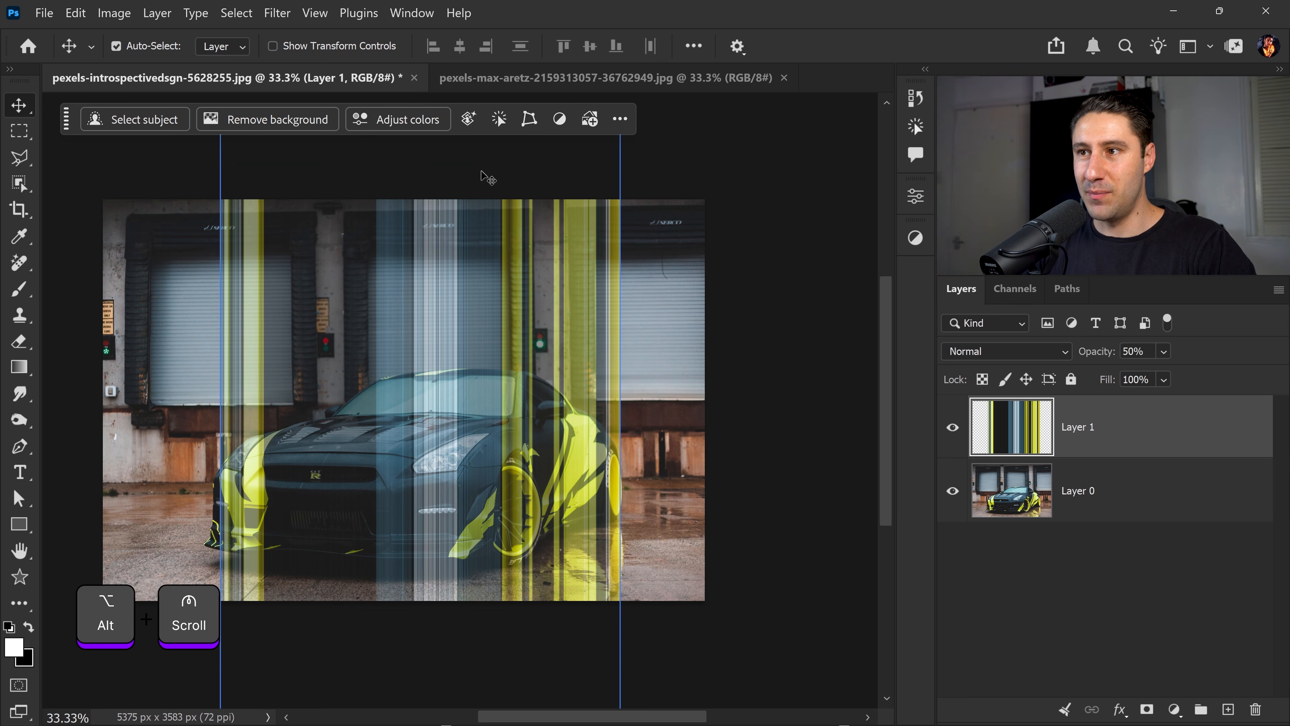
click(627, 519)
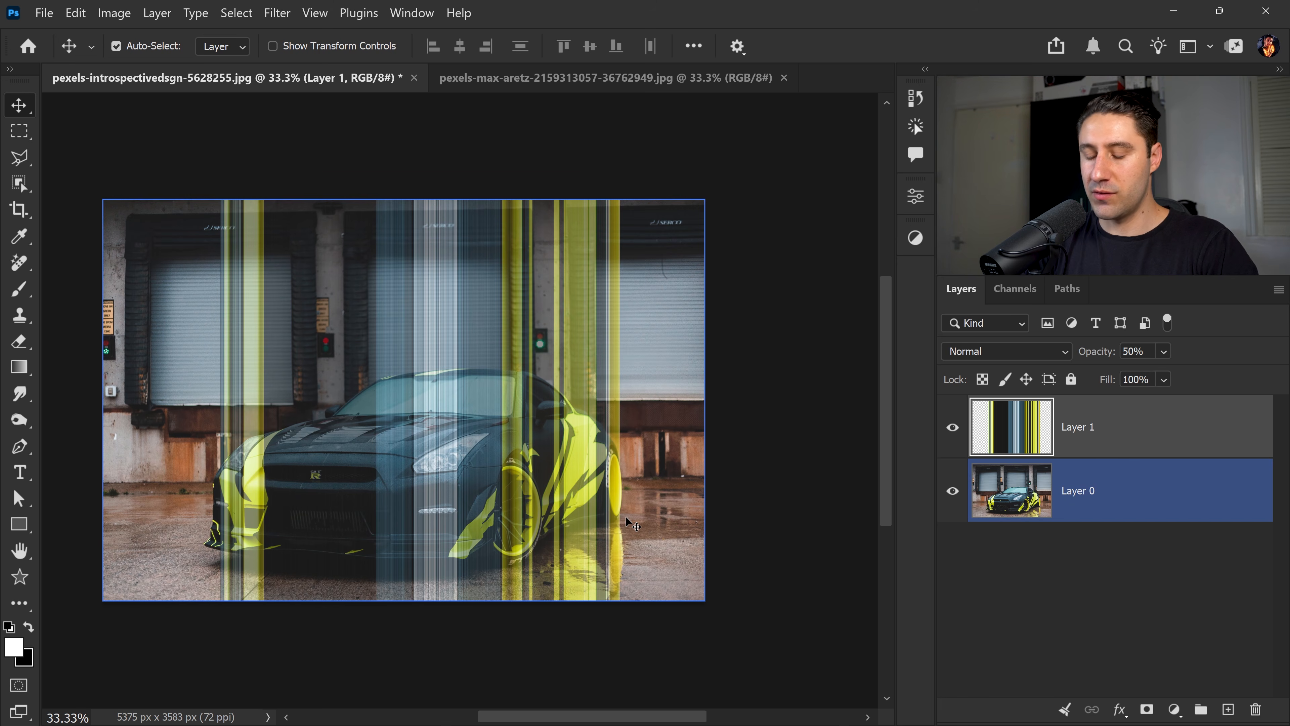
- Start a Warp on the stripes and add horizontal splits at headlight height and above the car's roof
key(ctrl+t)
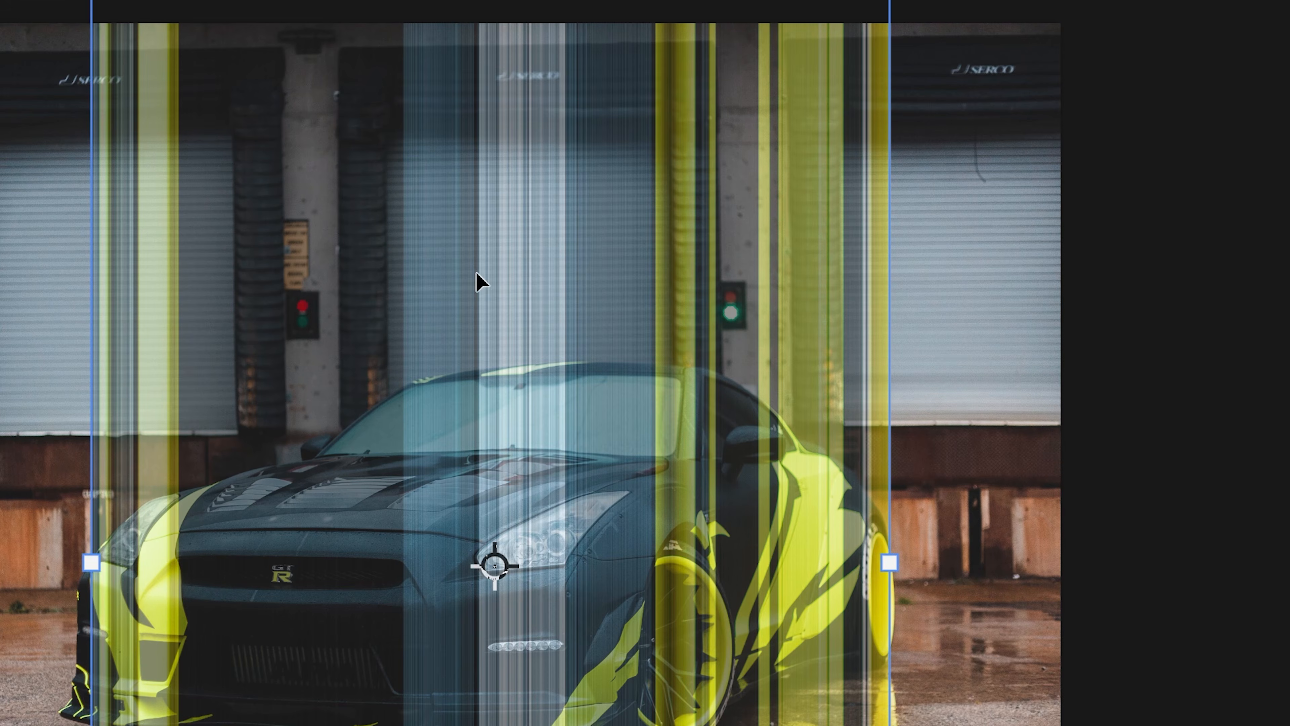
right_click(412, 328)
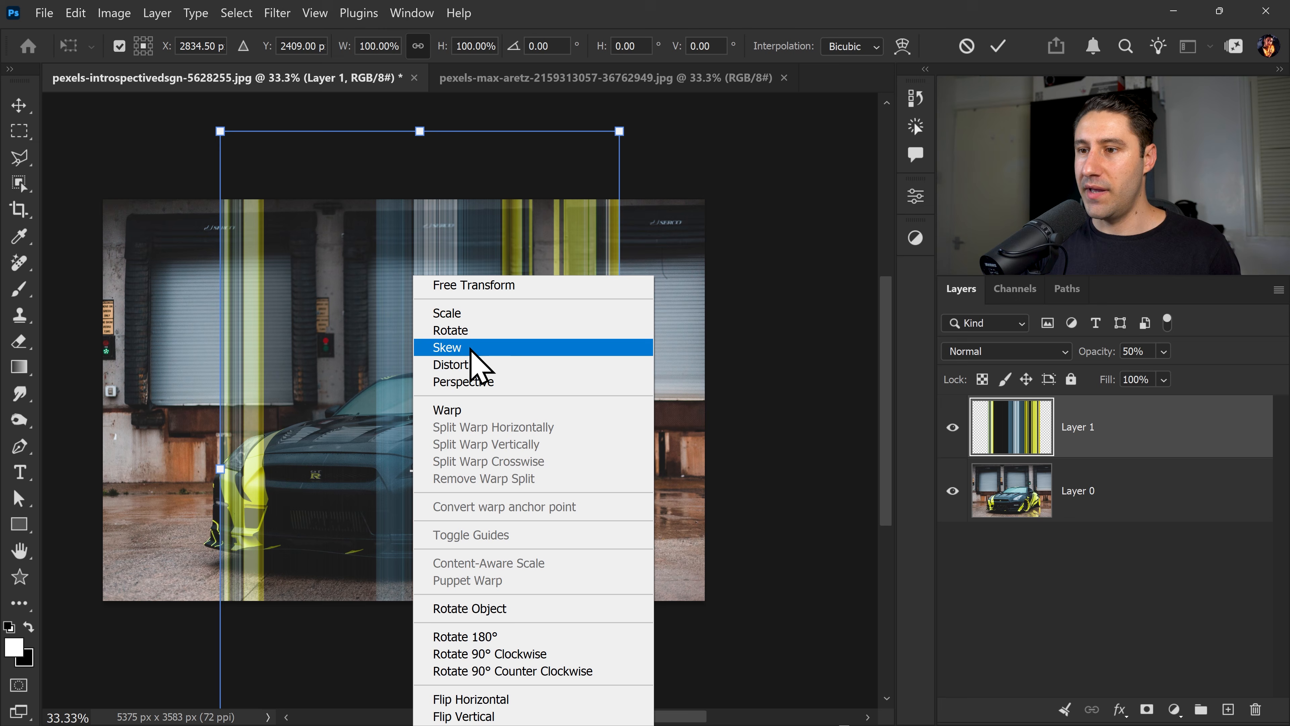
click(480, 414)
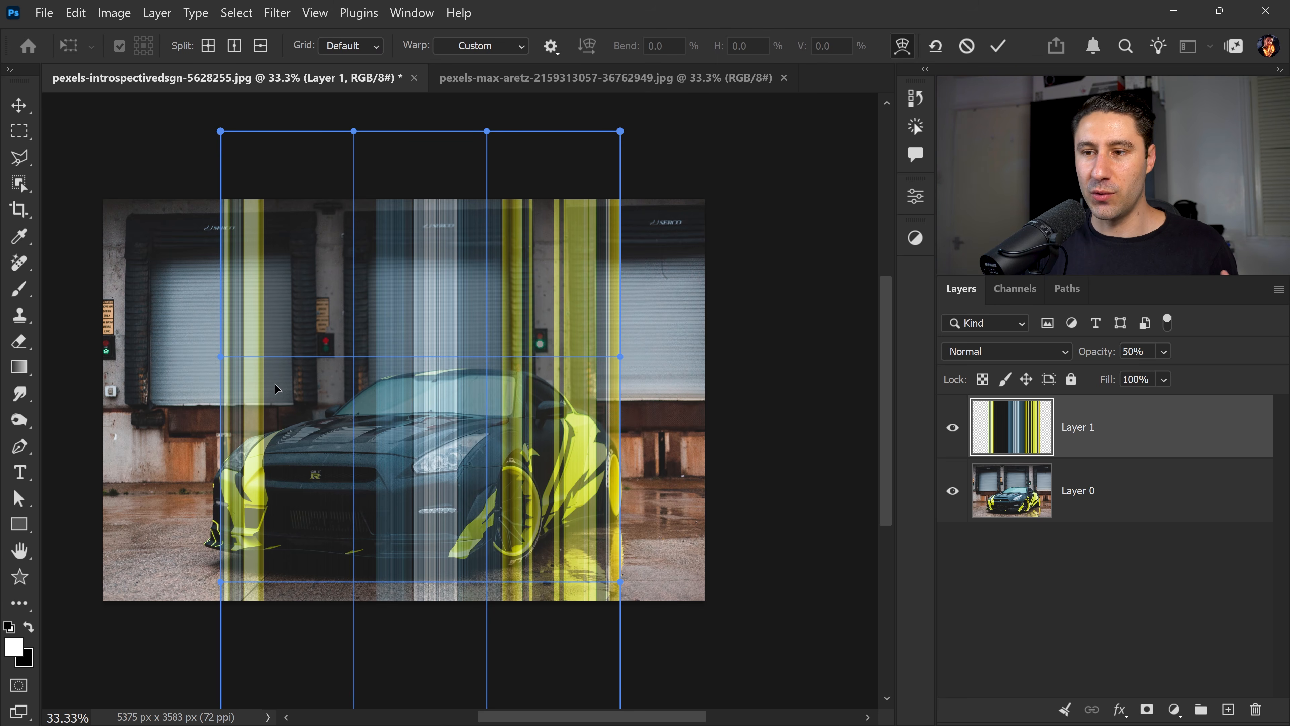
scroll(458, 402, down, 2)
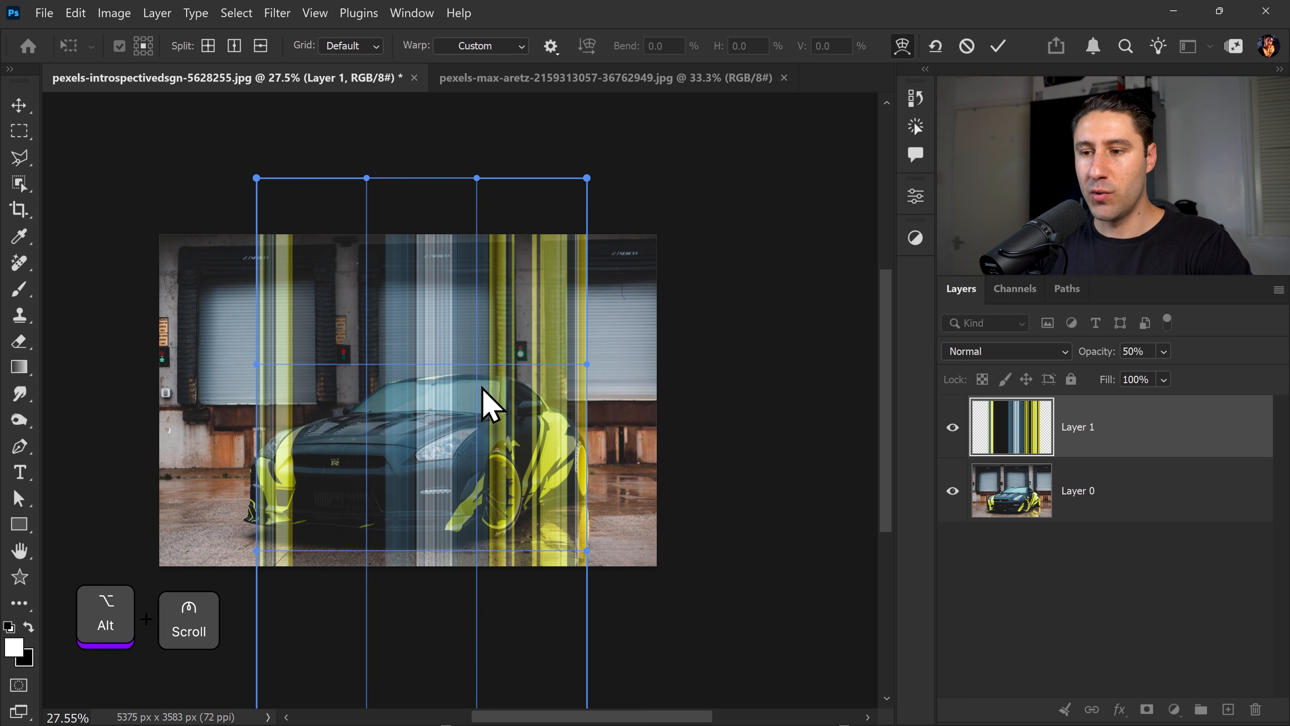
key(ctrl)
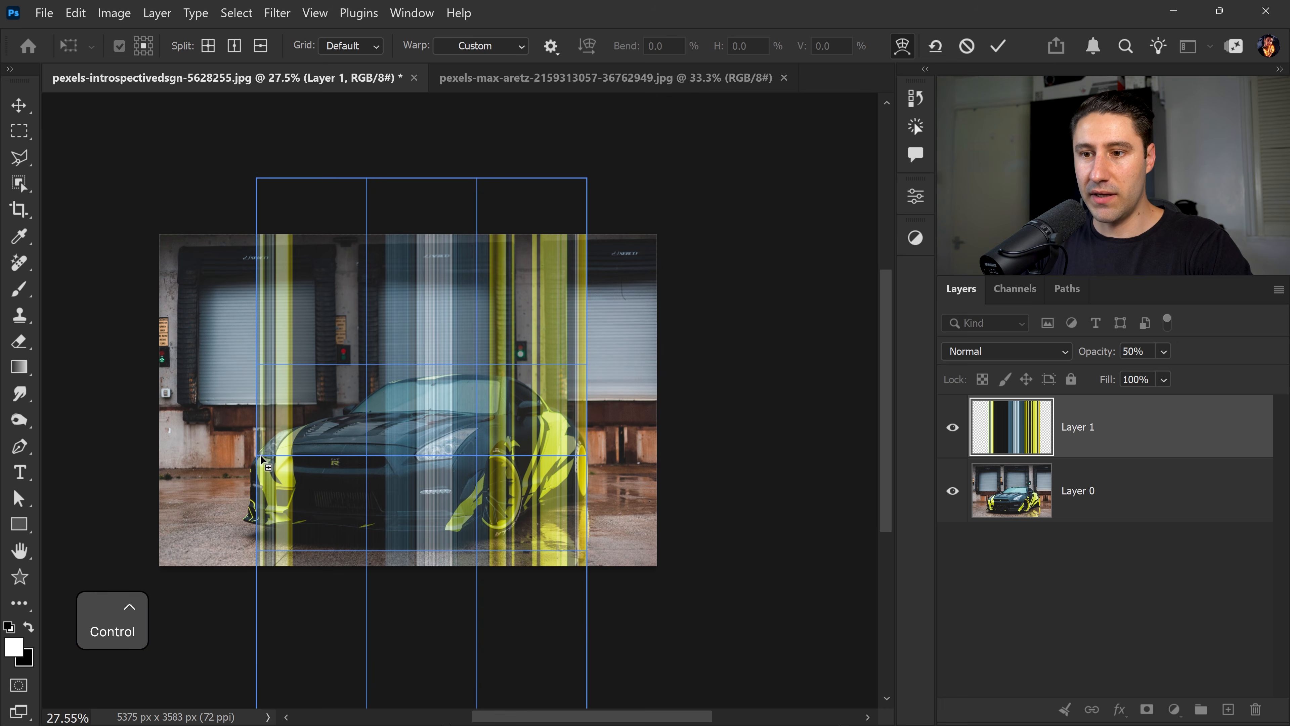
ctrl+click(262, 456)
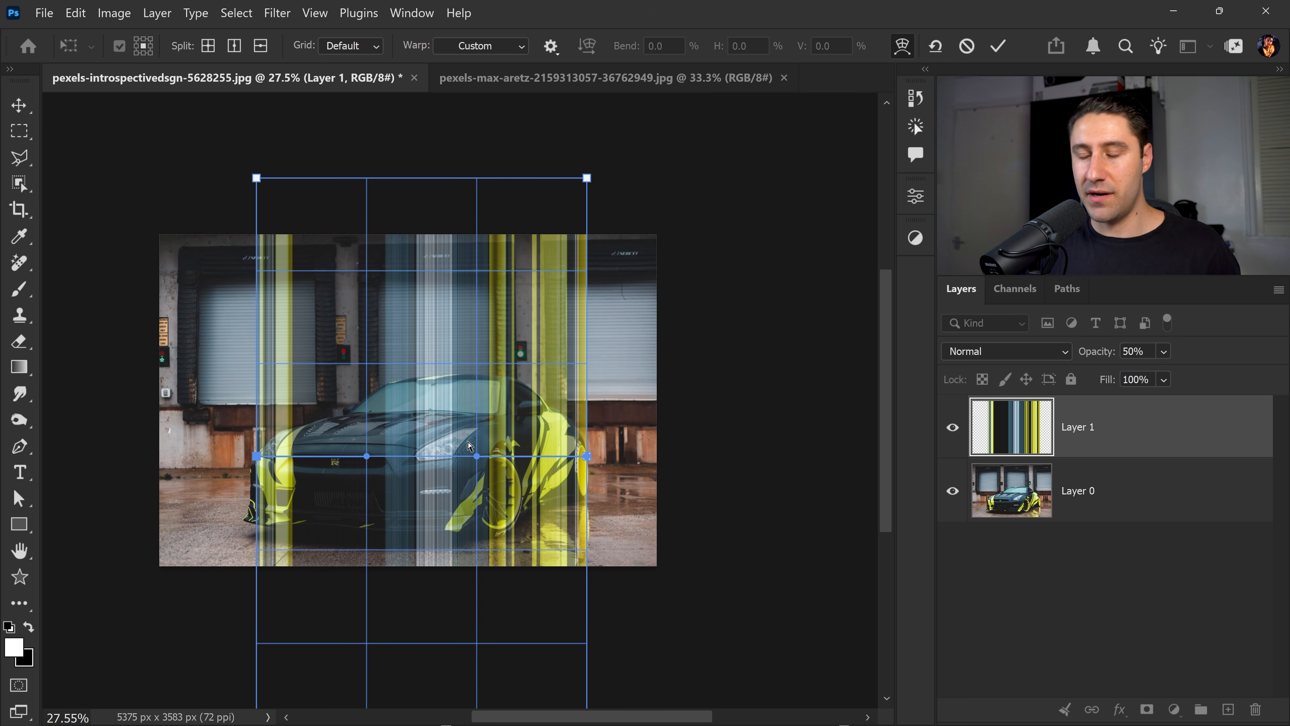
key(ctrl)
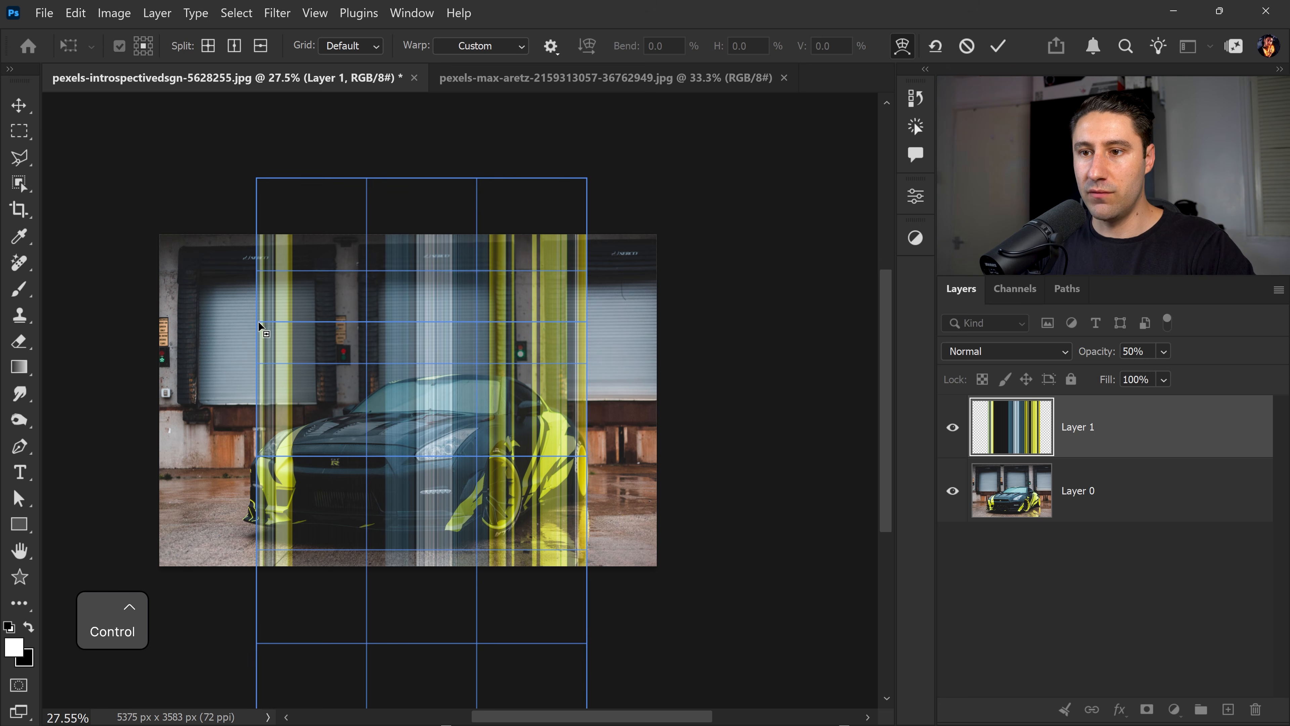
ctrl+click(258, 323)
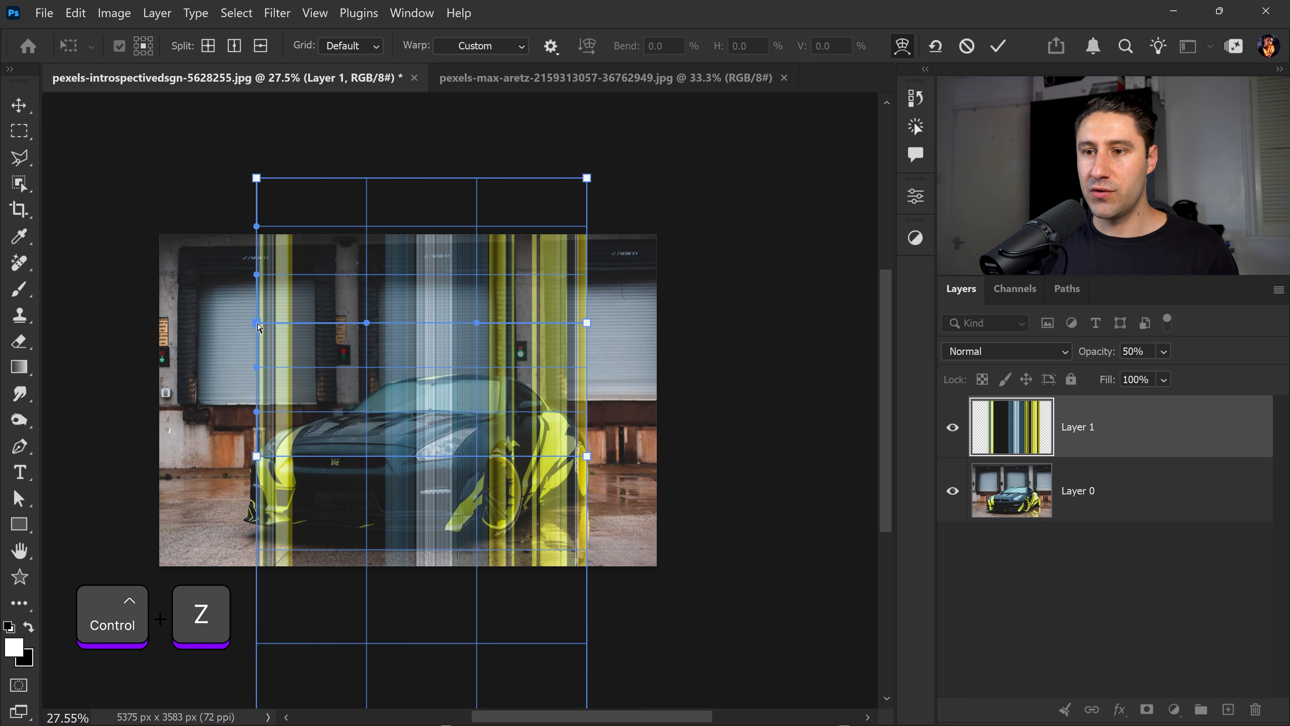
- Bend the upper stripes into a curve by pulling the split above the roof inward and moving the upper right corner left
drag(259, 326, 304, 327)
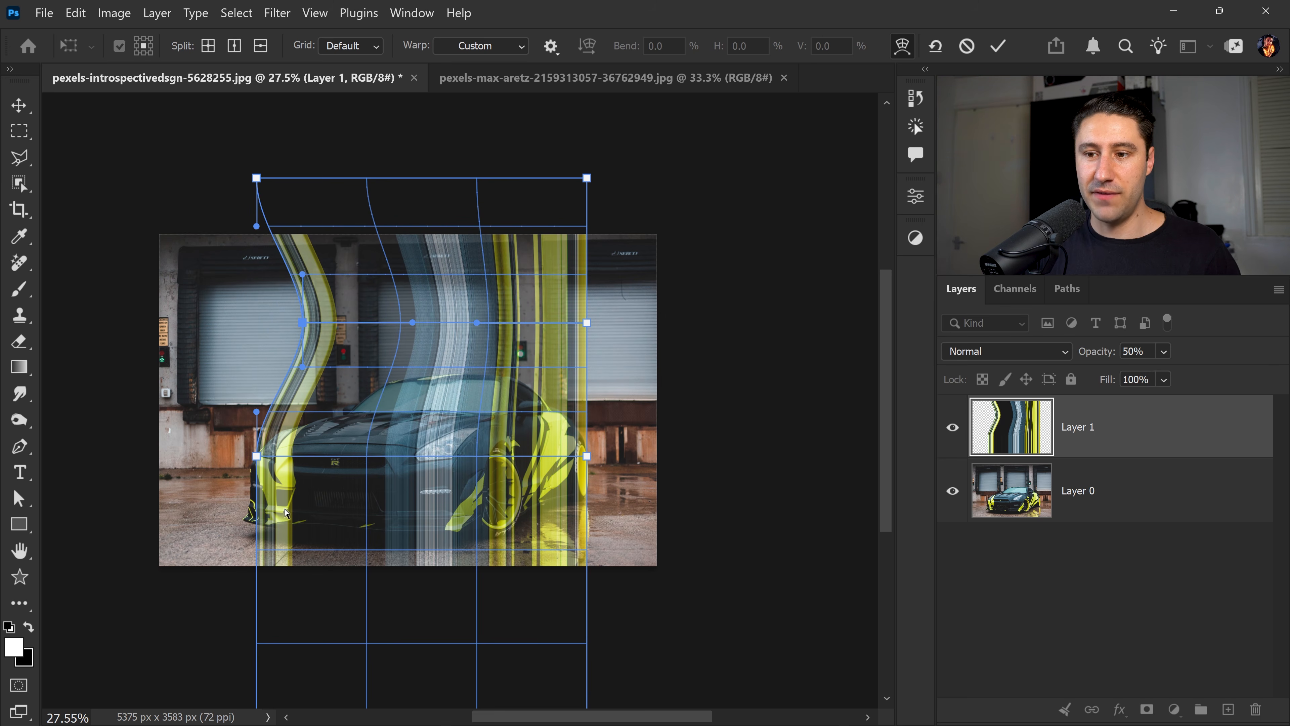
drag(586, 178, 498, 167)
drag(587, 323, 536, 328)
drag(500, 168, 467, 171)
drag(359, 176, 368, 181)
click(536, 330)
drag(425, 328, 428, 341)
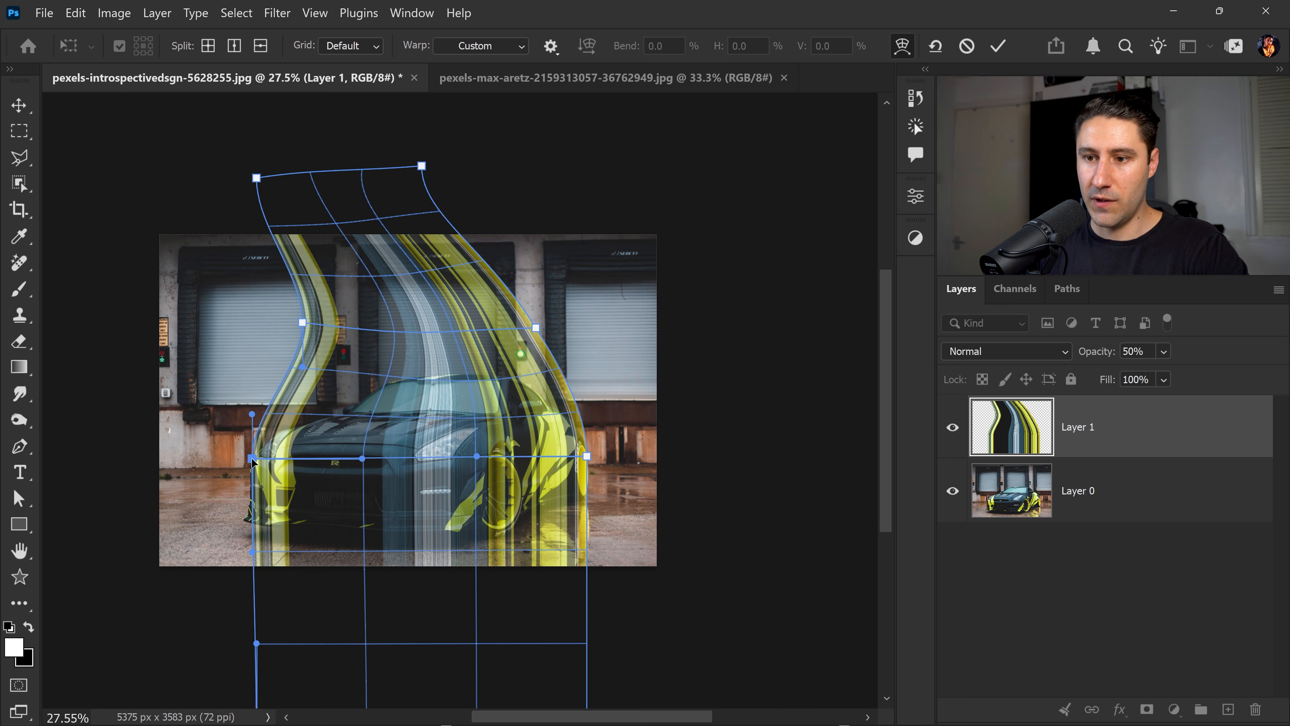
- Fit the warp's left edge to the car's front and add another horizontal split at bumper height, pulled slightly outward
drag(253, 460, 250, 460)
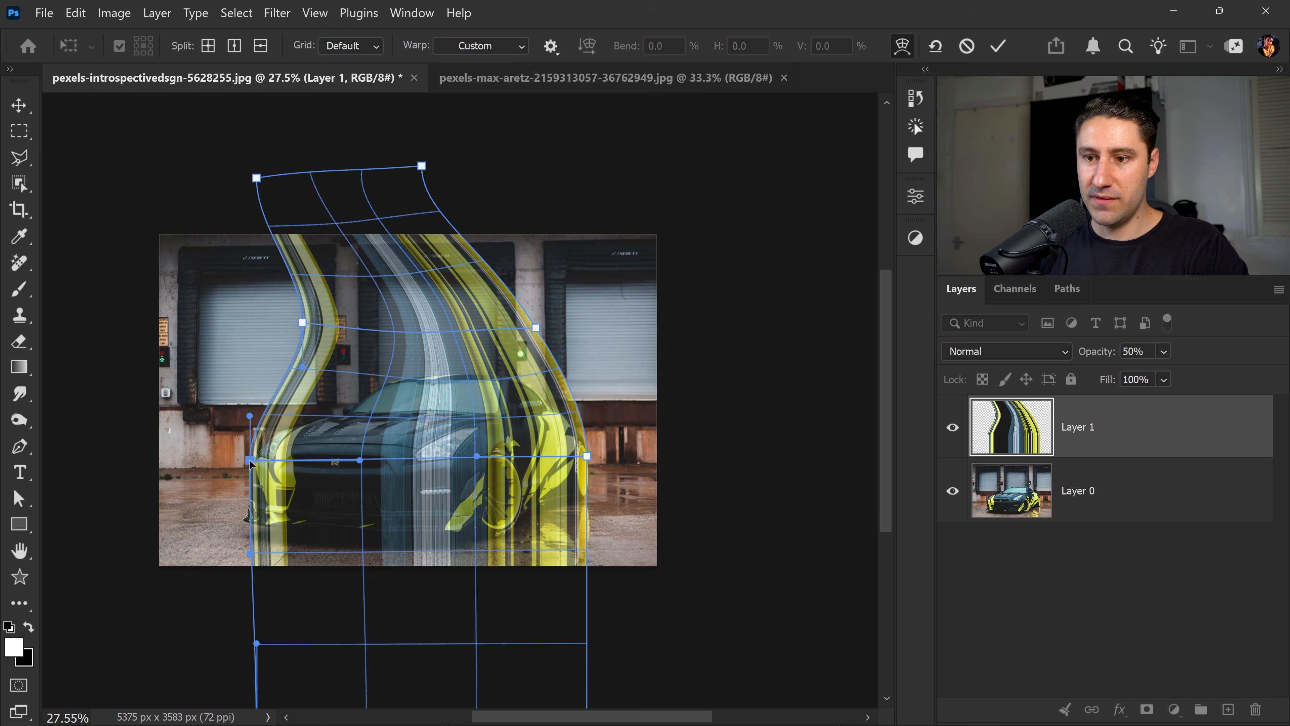
key(ctrl)
ctrl+click(250, 520)
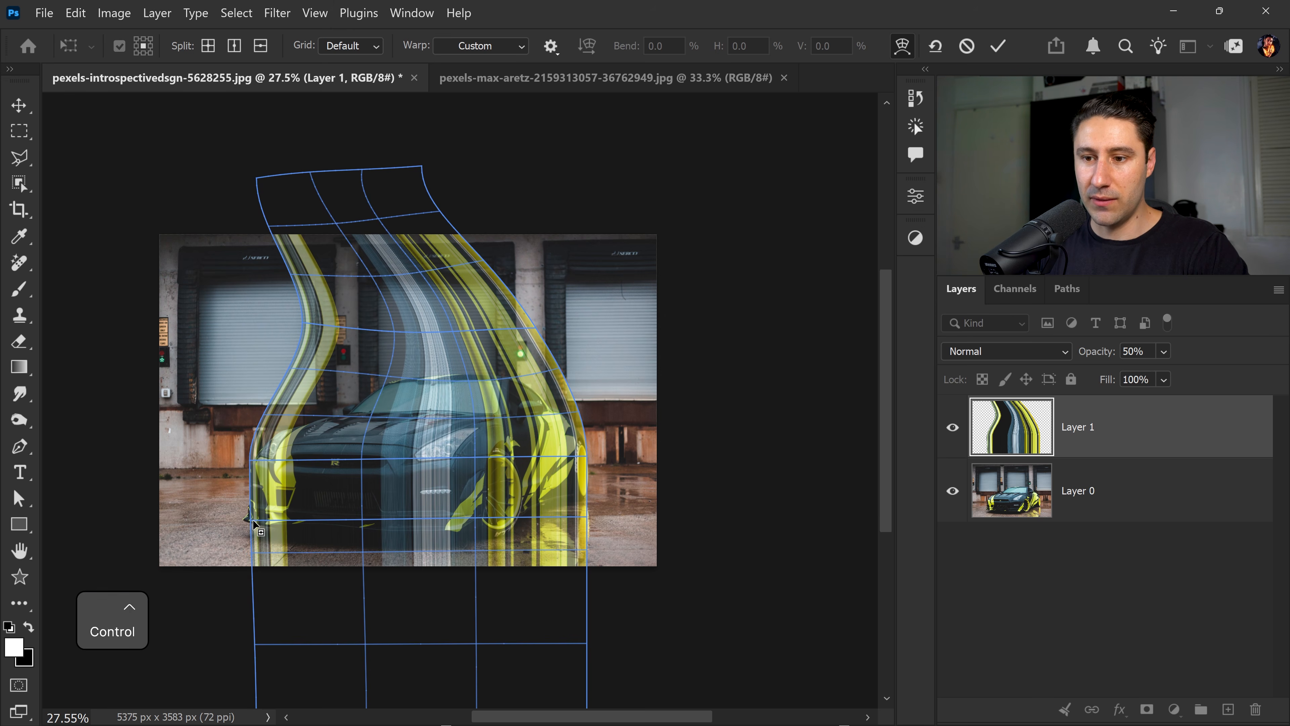
drag(250, 520, 243, 520)
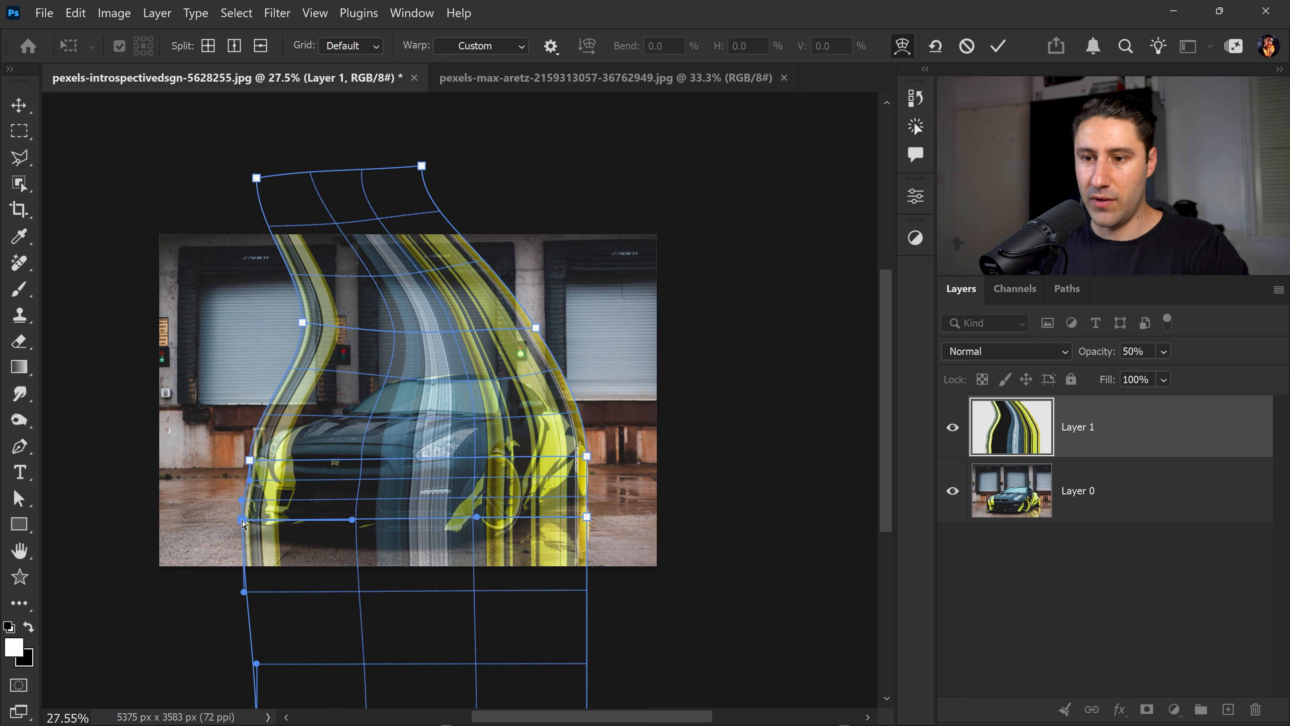
- Sweep the lower end of the stripes to the right by moving both bottom warp corners below the image
scroll(375, 547, down, 3)
drag(587, 590, 745, 598)
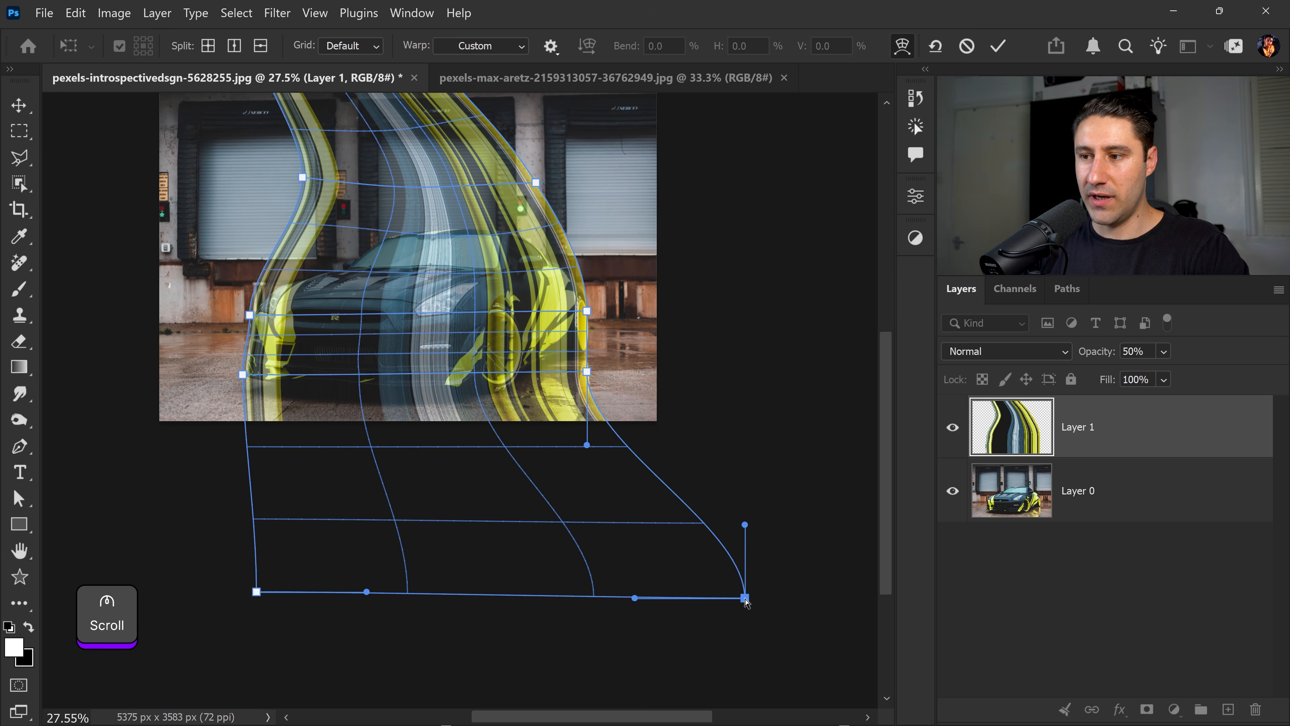
drag(255, 591, 499, 600)
drag(745, 597, 787, 585)
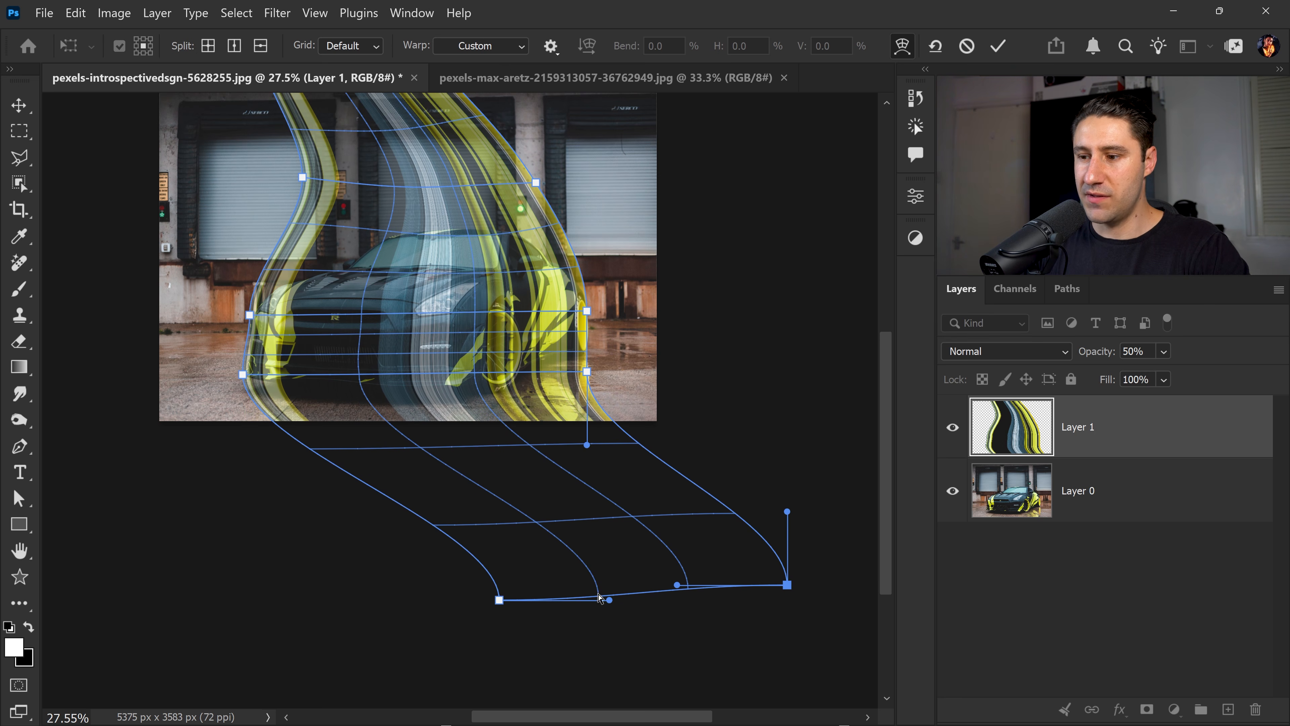
mouse_move(500, 599)
mouse_down()
mouse_move(527, 593)
mouse_move(512, 594)
mouse_up()
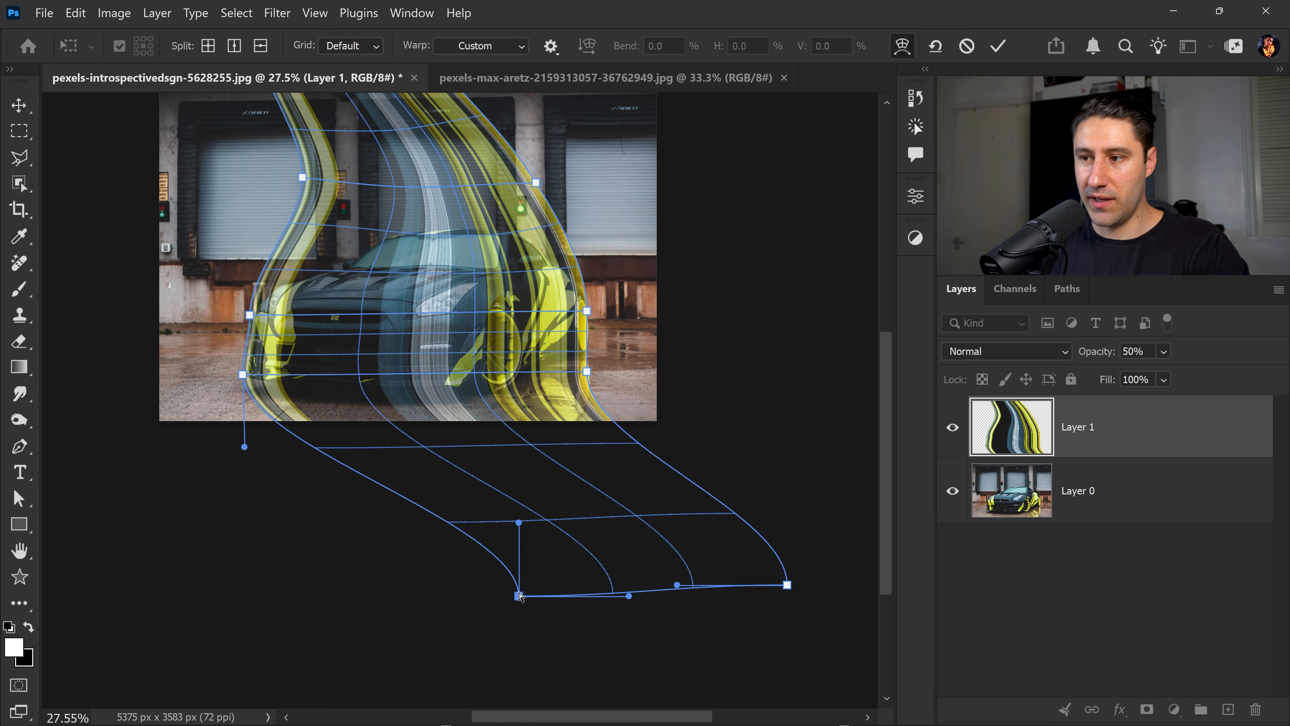
- Apply the warp to the stripes and set the layer's opacity to 100%
scroll(539, 488, up, 3)
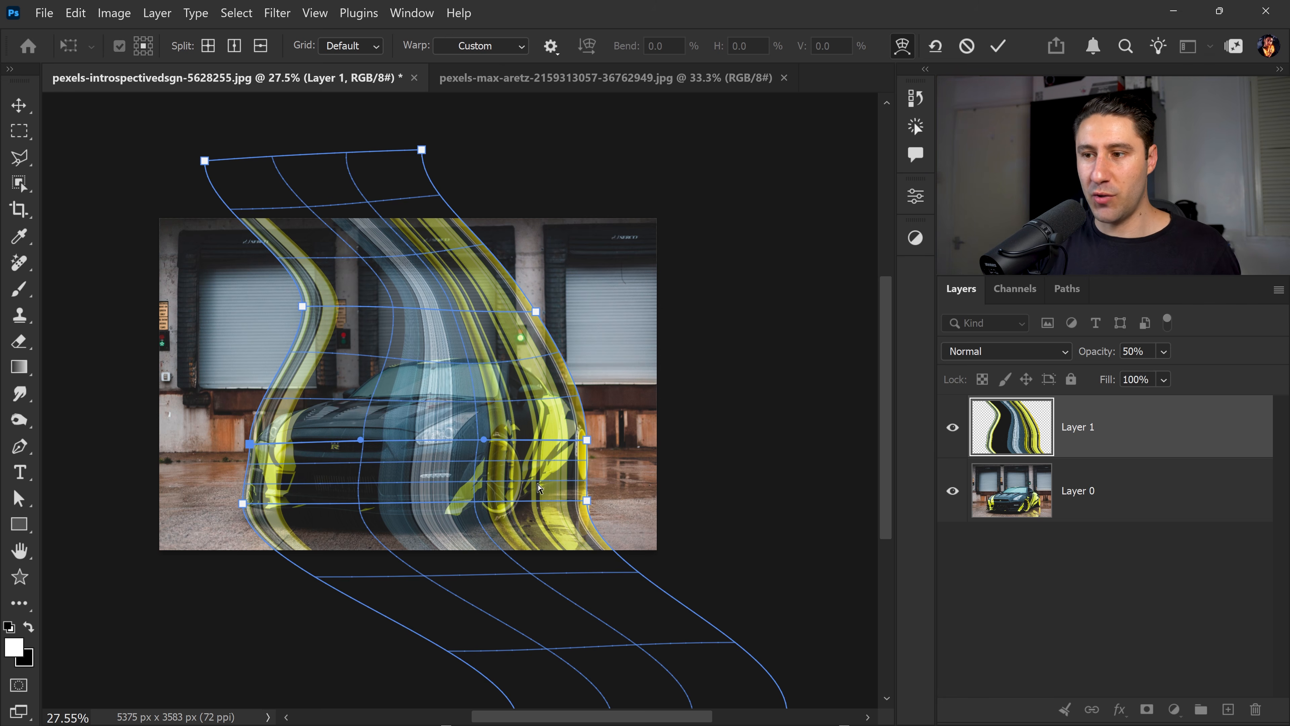
key(Return)
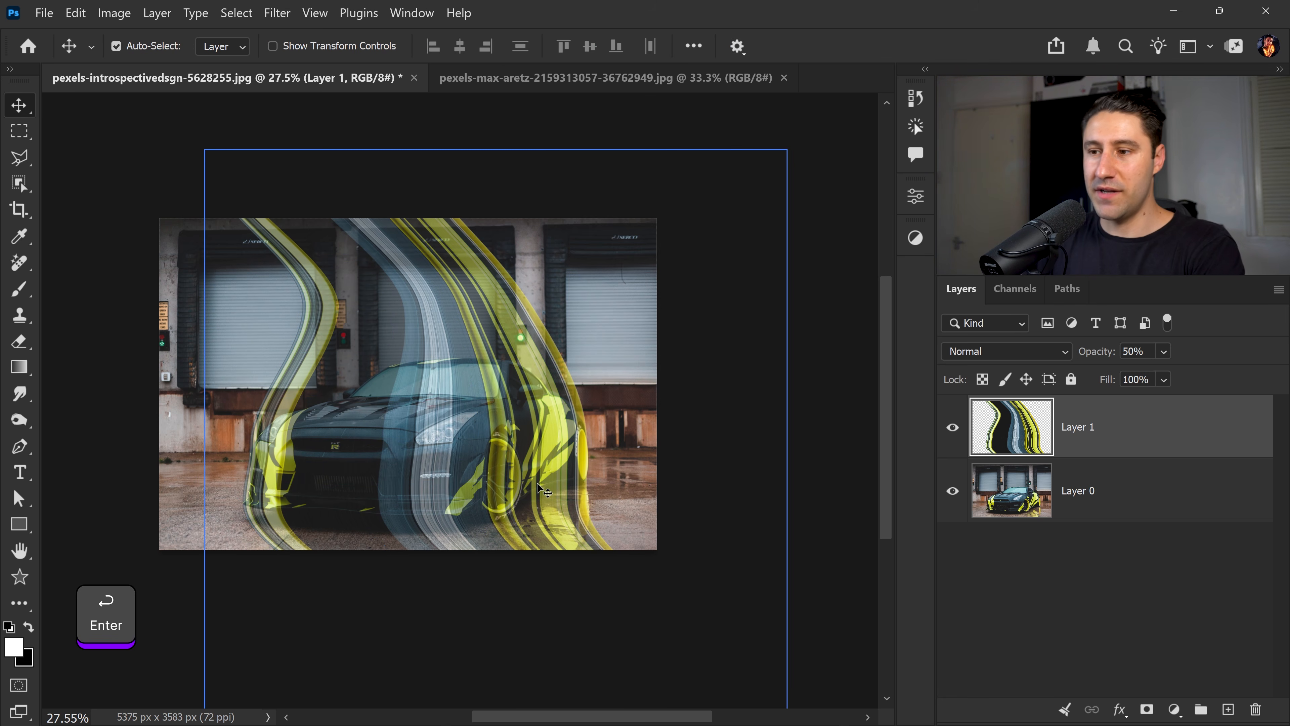
shift+click(584, 326)
key(0)
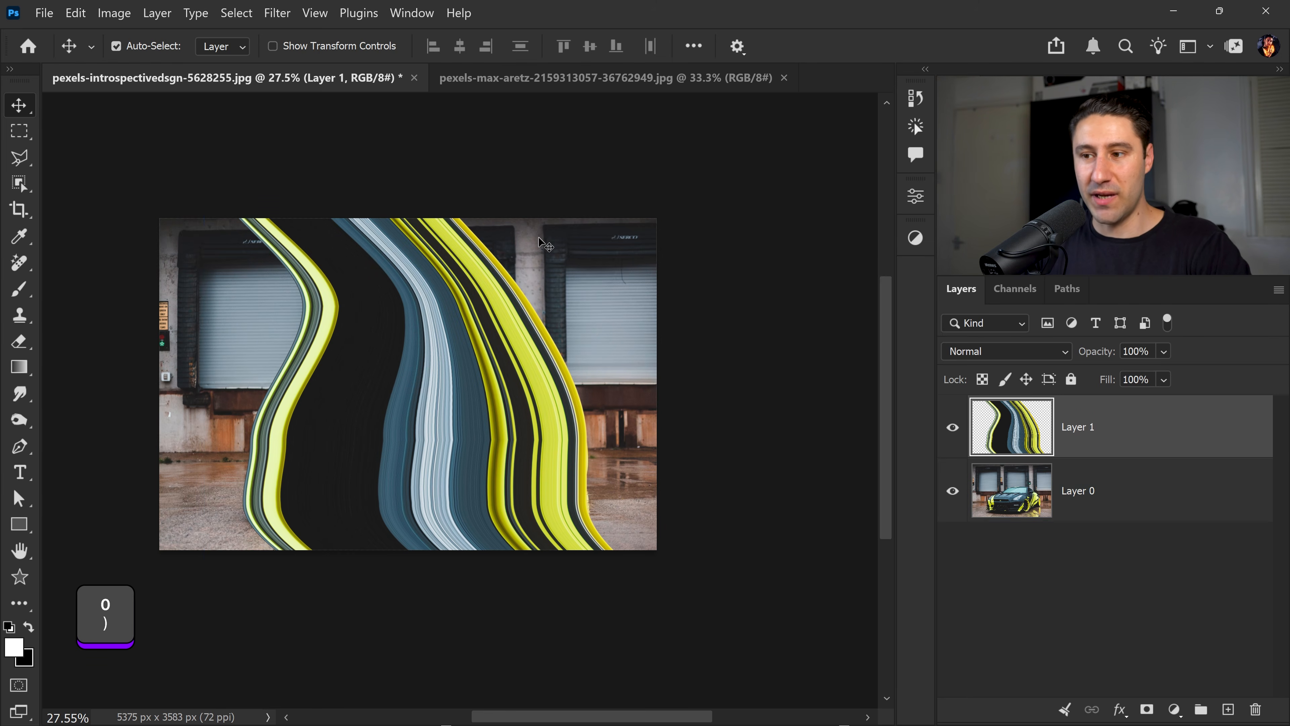
- Hide the warped stripes layer and select the car photo layer, Layer 0
click(954, 431)
click(1103, 490)
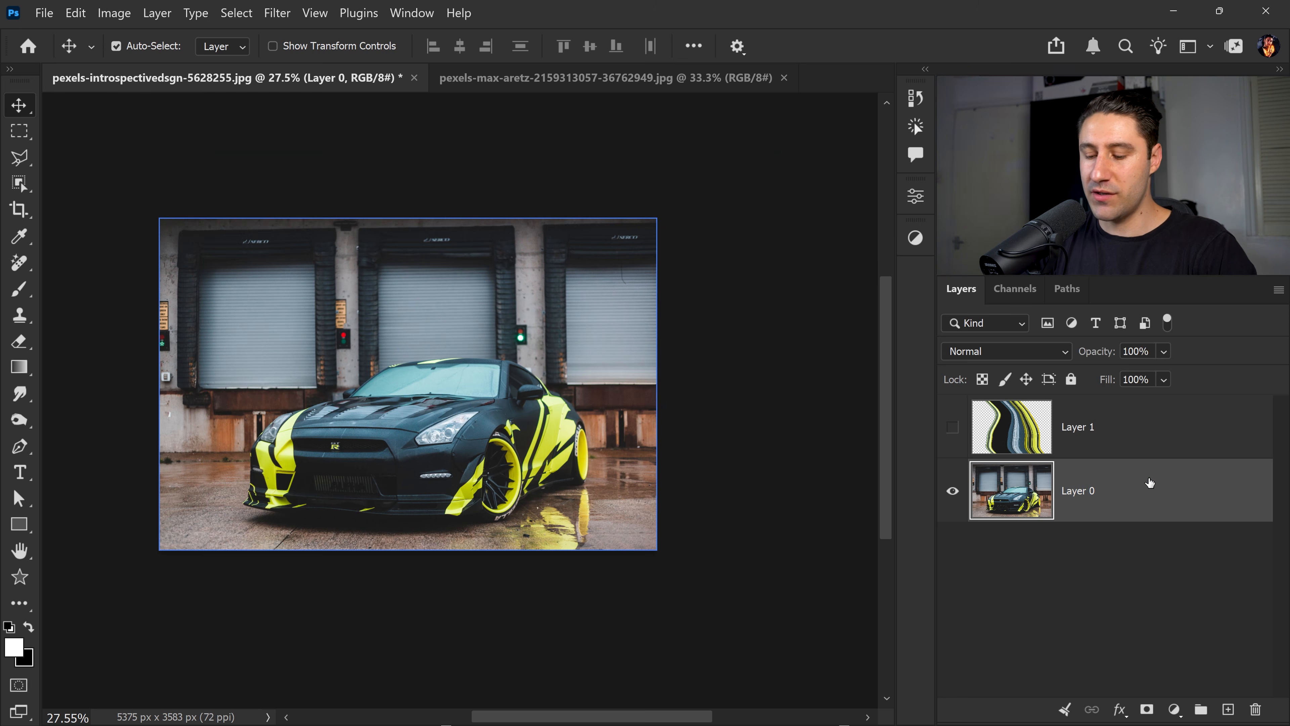
- Duplicate the car photo layer, enable the Contextual Task Bar and use it to remove the copy's background
key(ctrl)
key(ctrl+j)
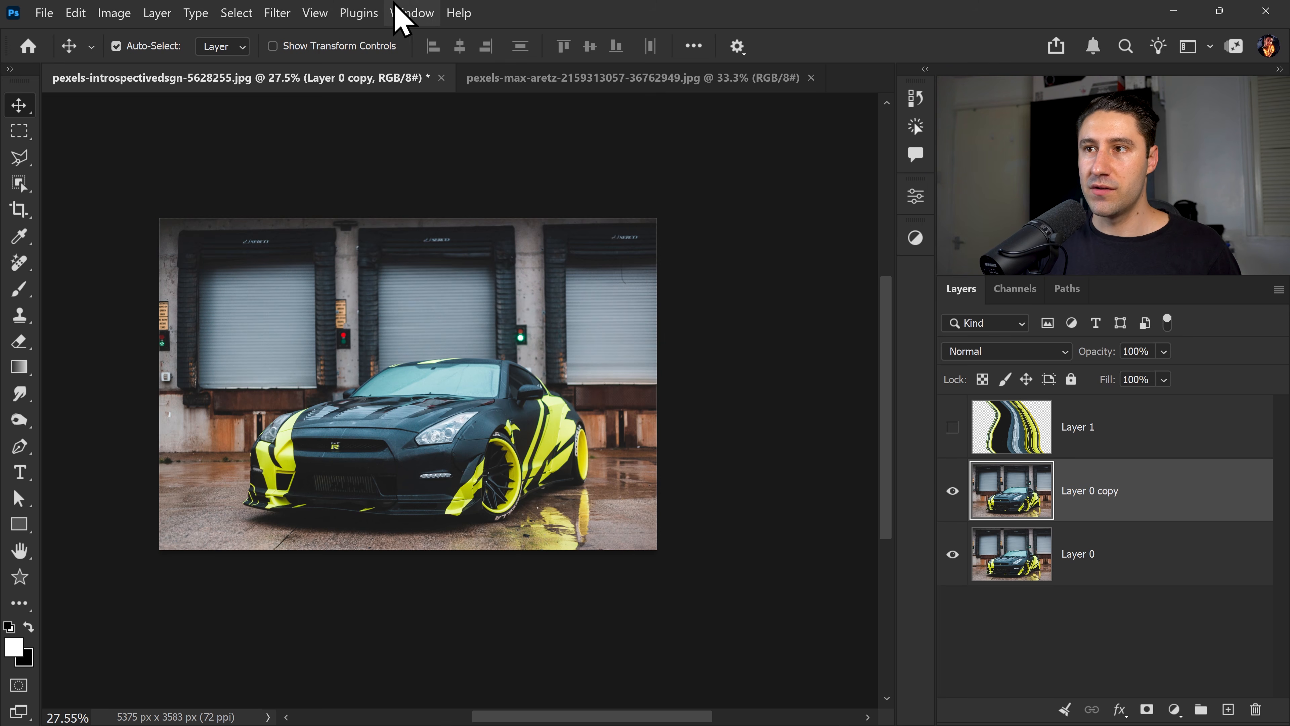
click(409, 16)
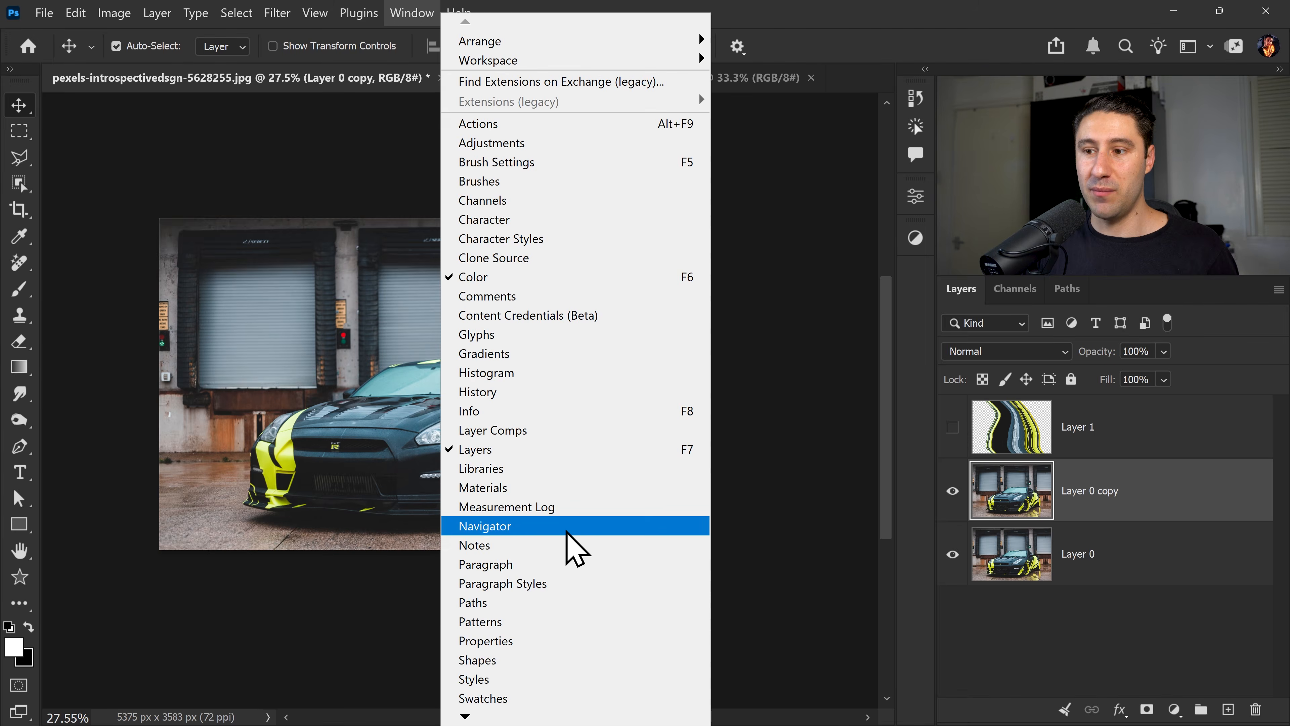
mouse_move(472, 714)
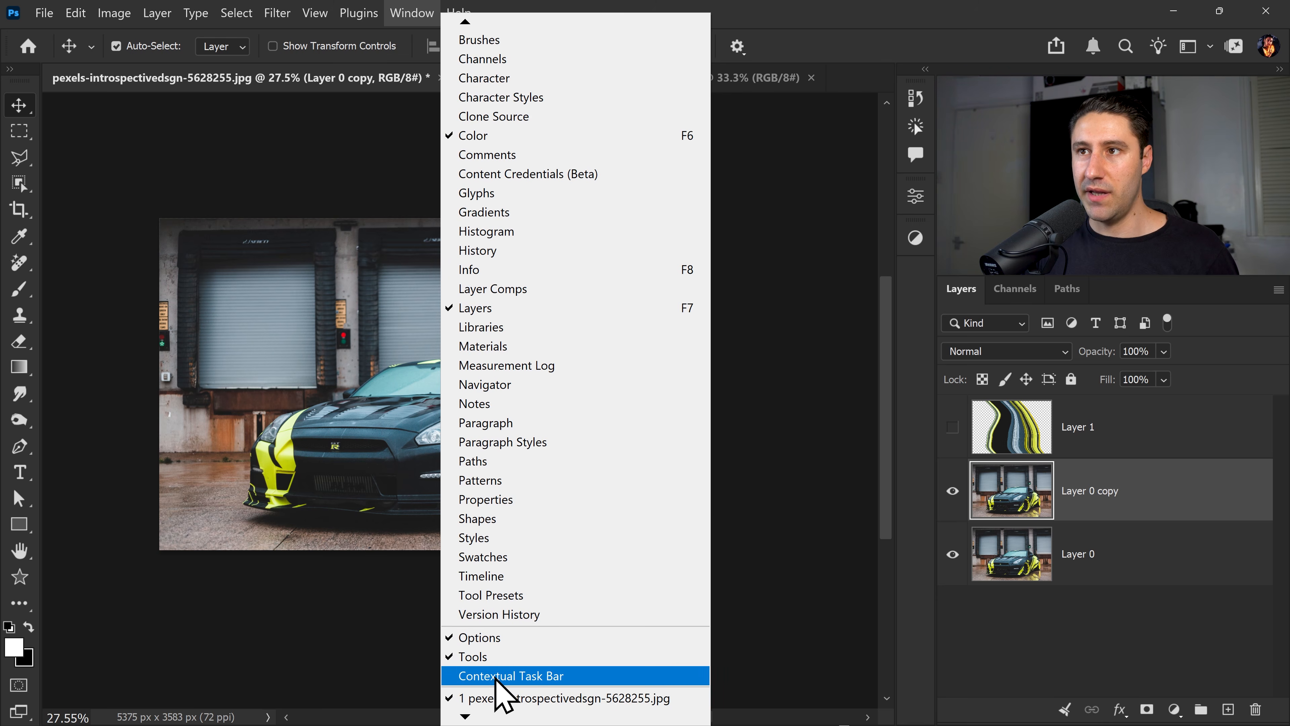
click(495, 677)
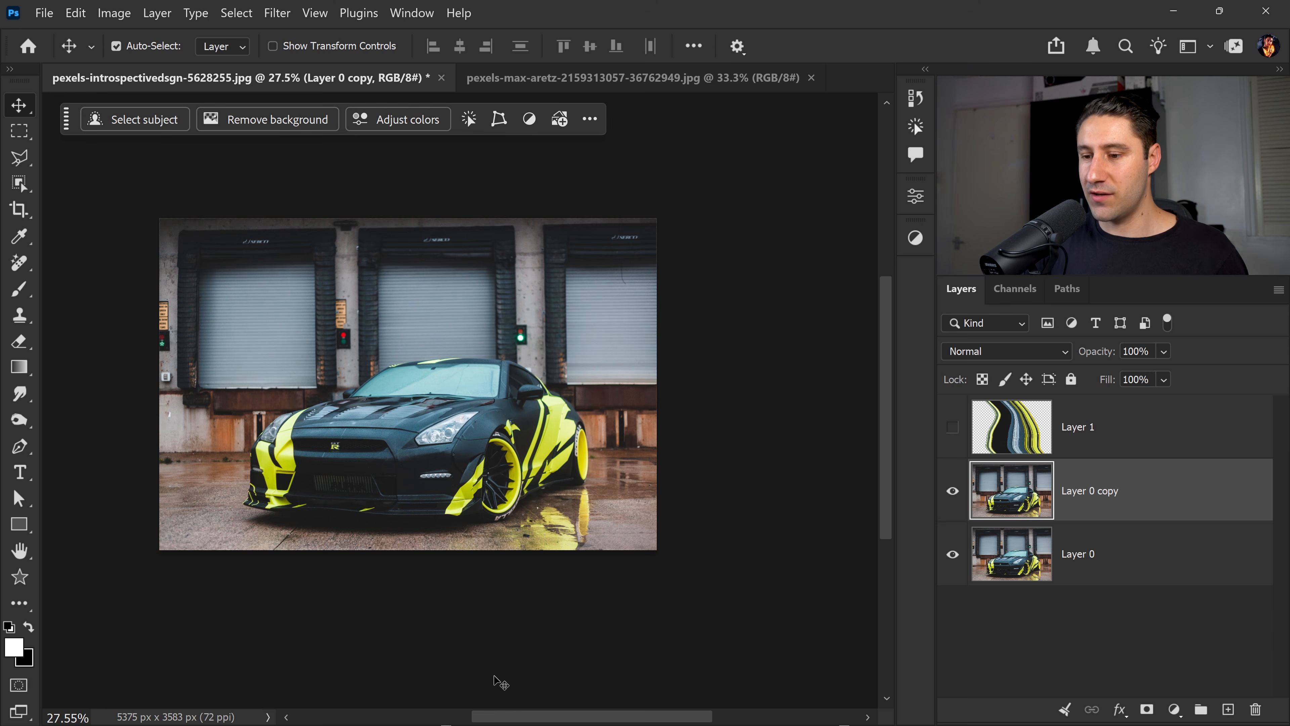
click(280, 127)
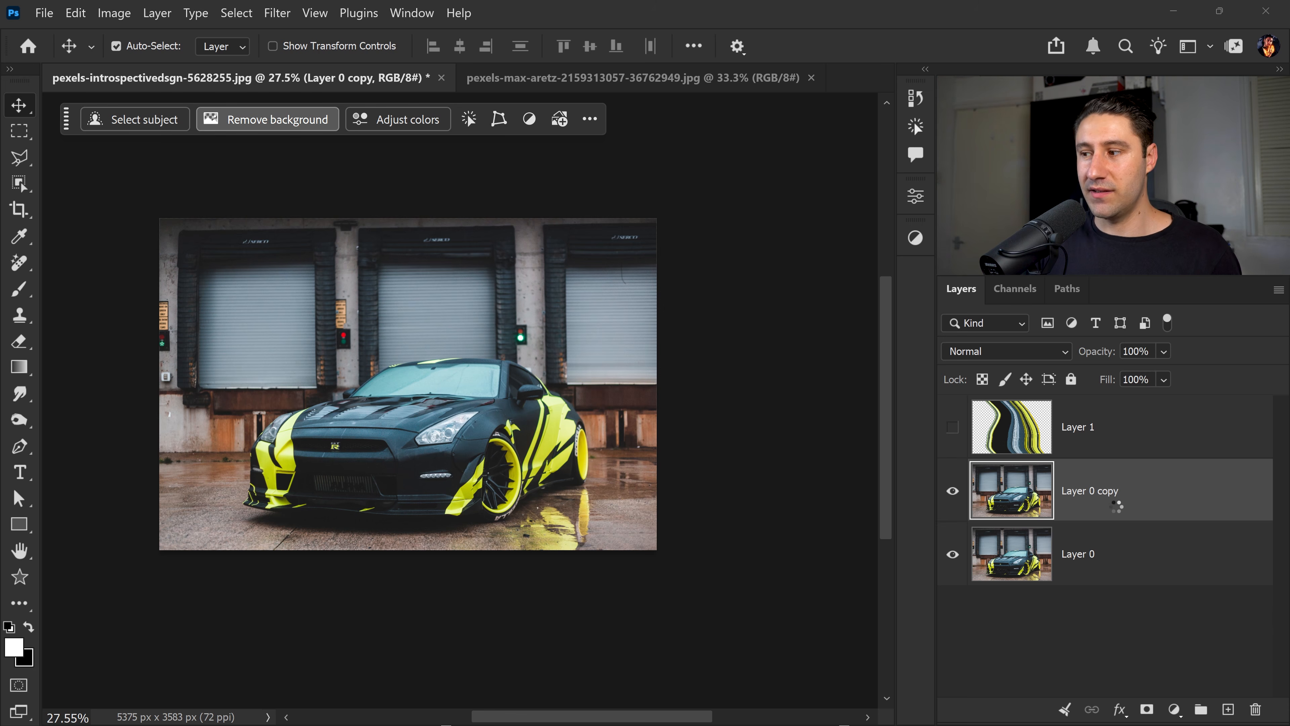
- Move the warped stripes layer, Layer 1, below the car cutout and make it visible
drag(1109, 432, 998, 500)
click(950, 491)
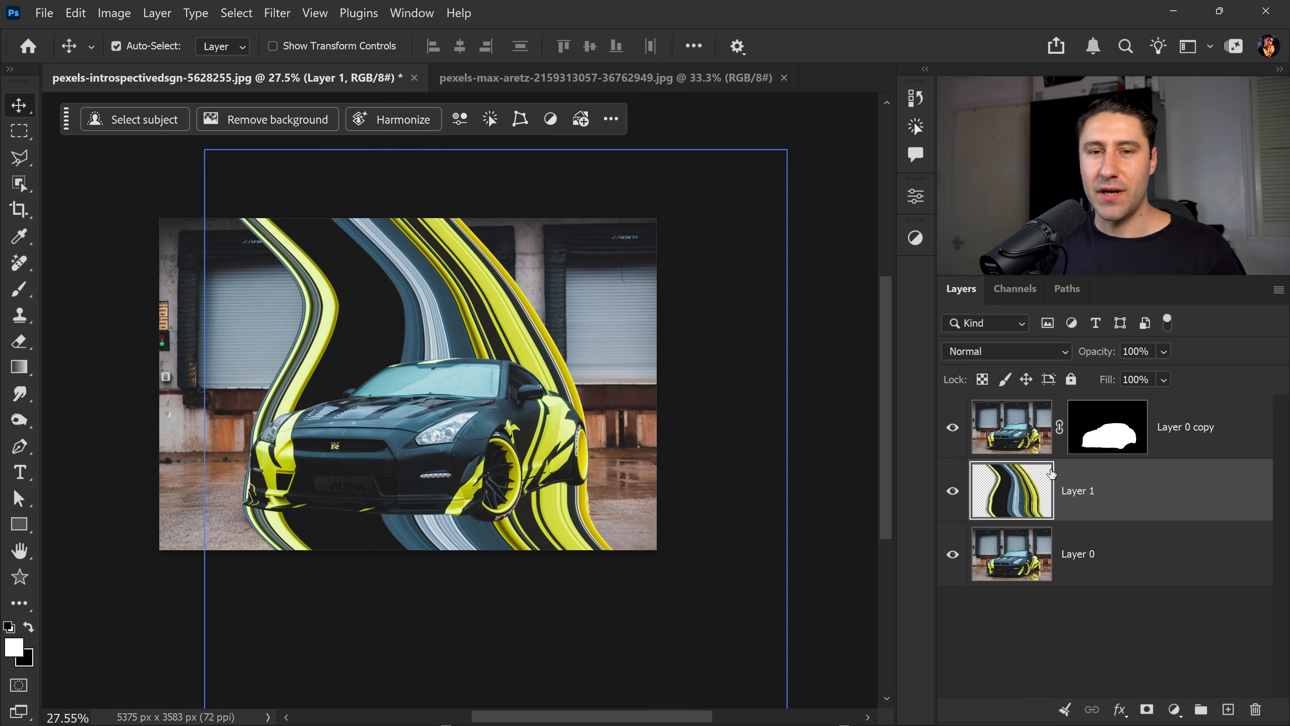
- Set the blend mode of the warped stripes layer to Color Dodge
click(1062, 456)
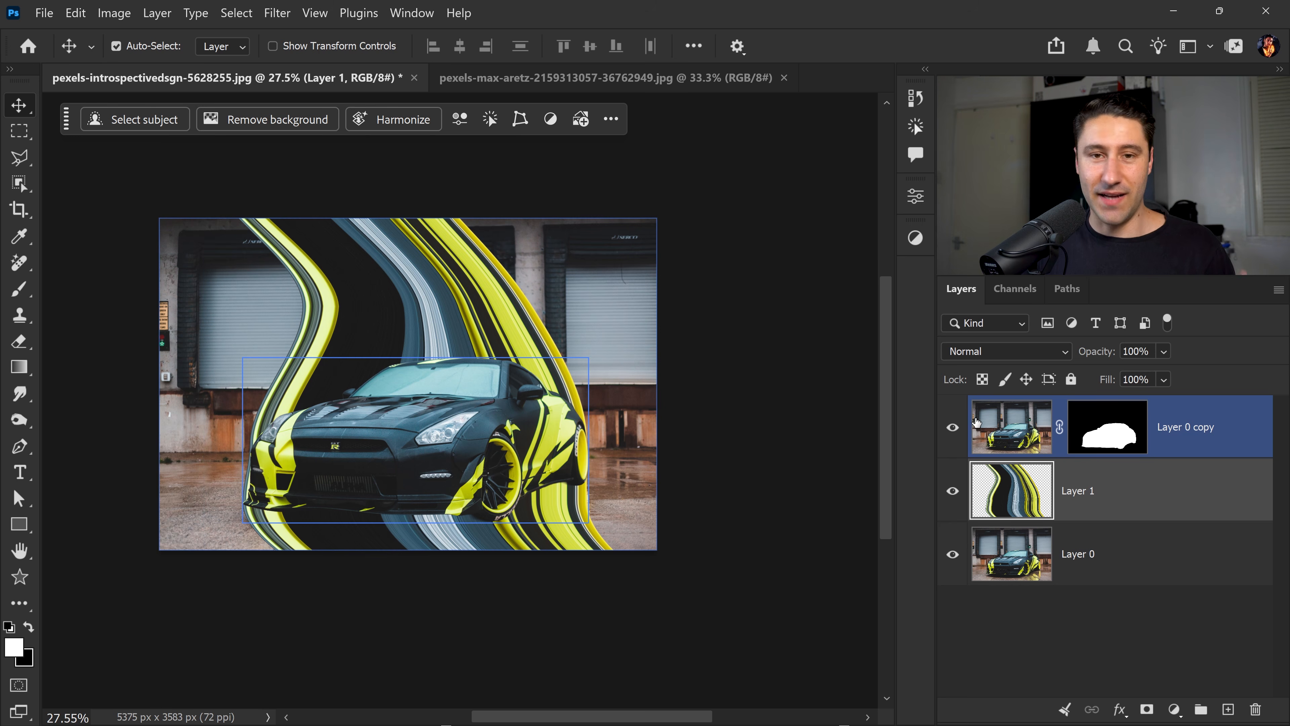
click(980, 353)
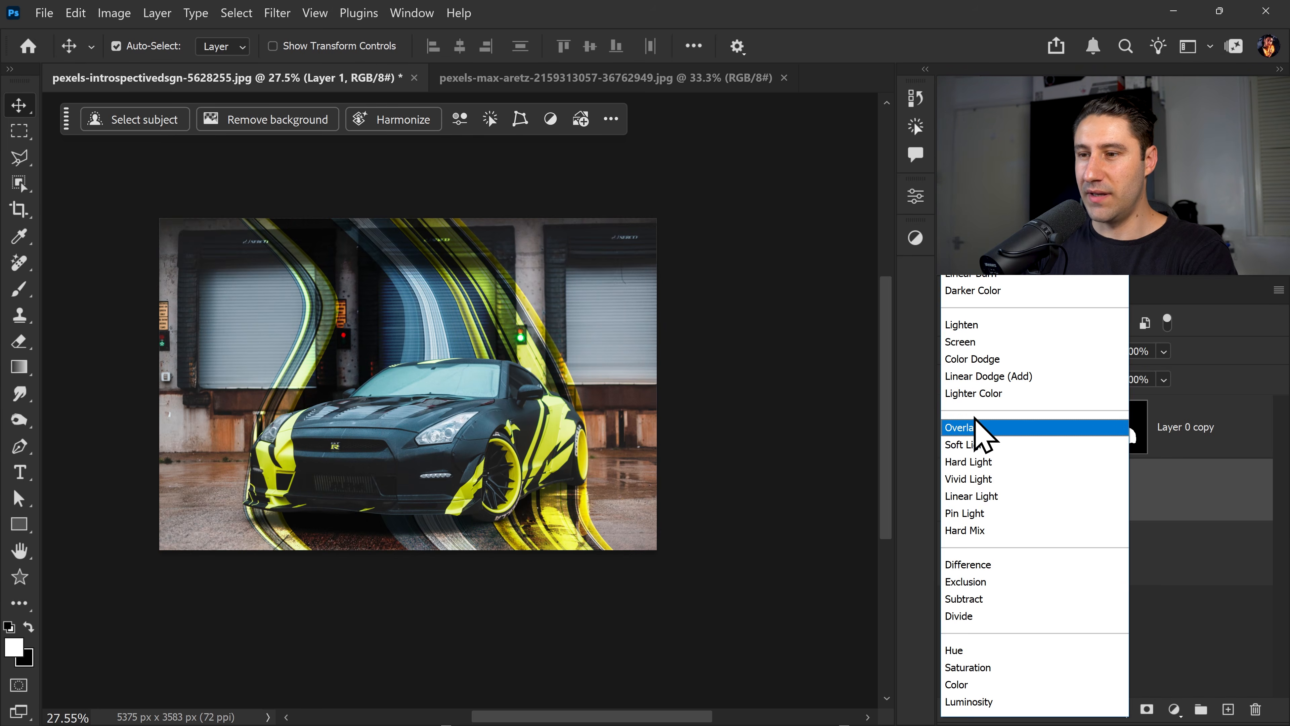
click(981, 359)
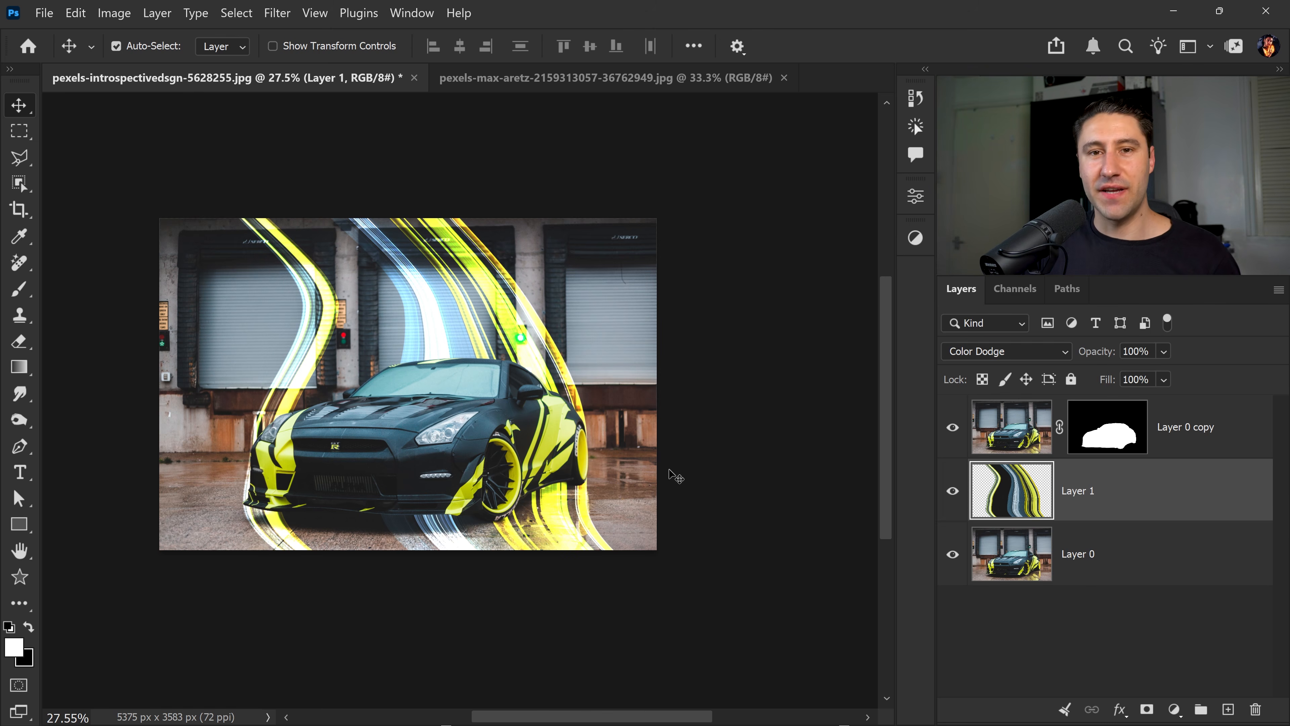
- Add a Solid Color fill layer in ae00ff above Layer 0 and set its blend mode to Overlay
click(1133, 573)
click(1115, 576)
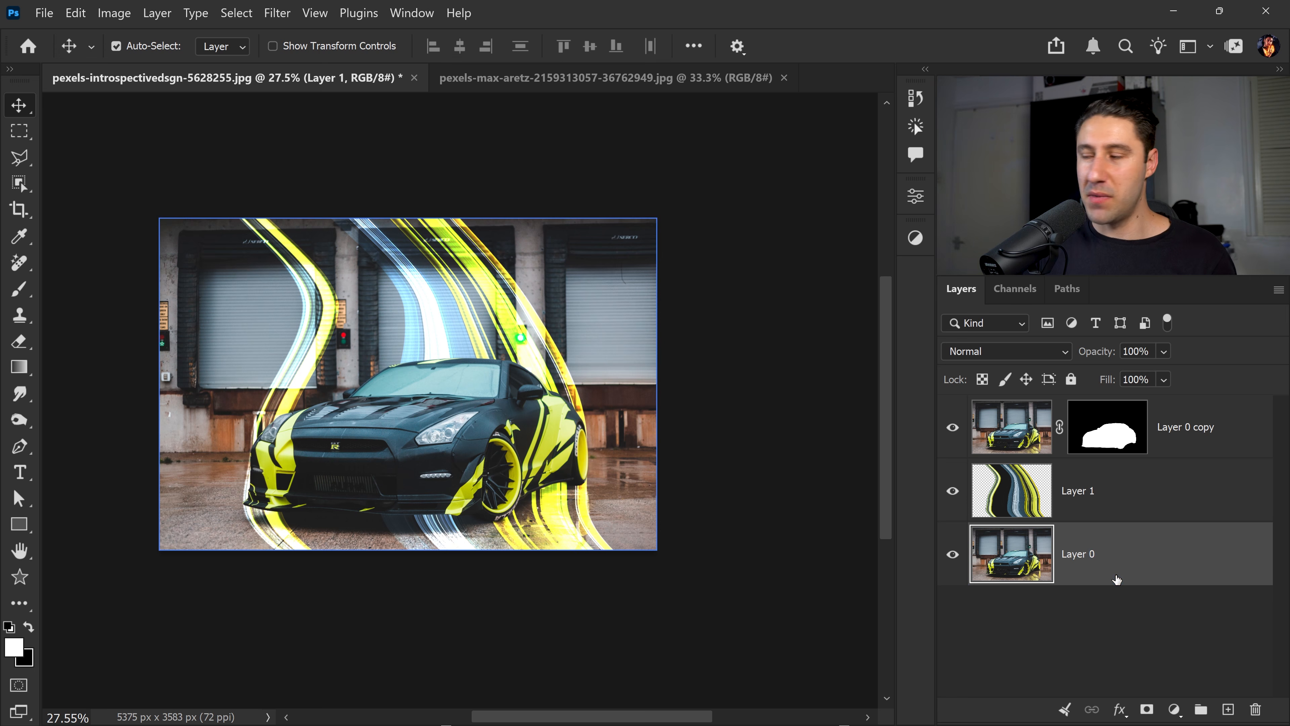
click(1174, 711)
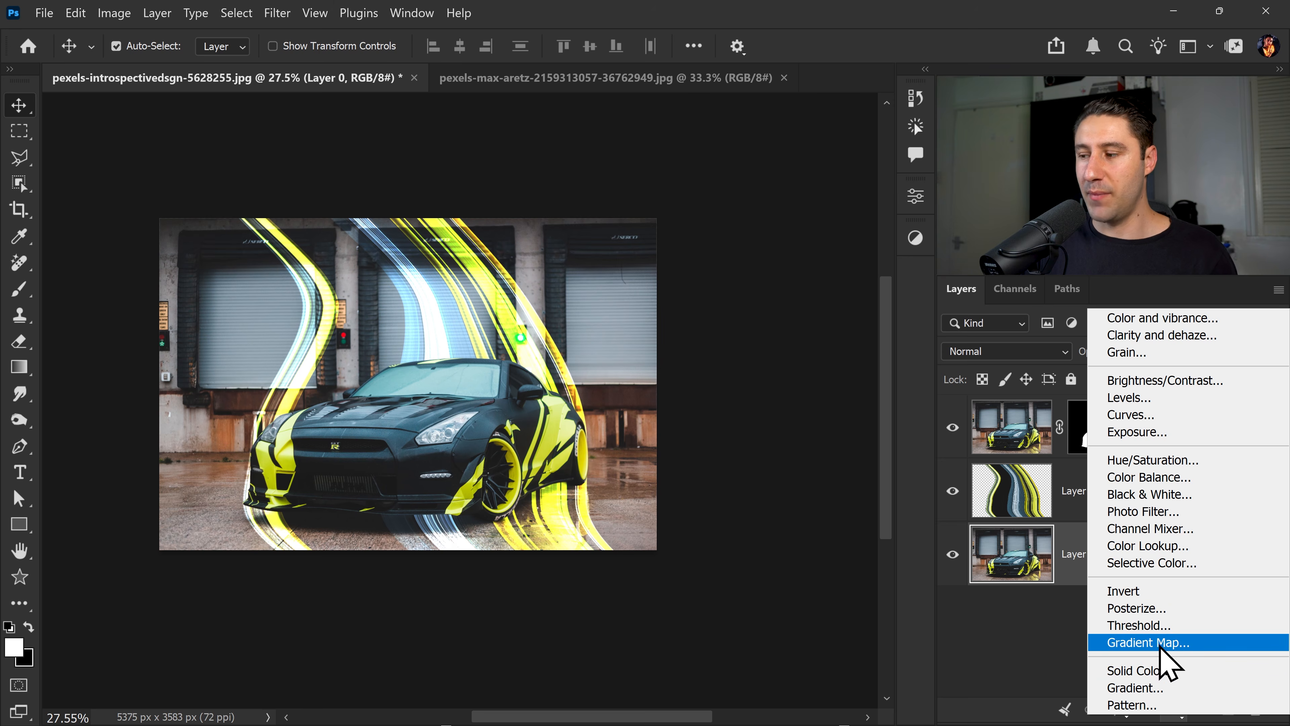
click(1149, 671)
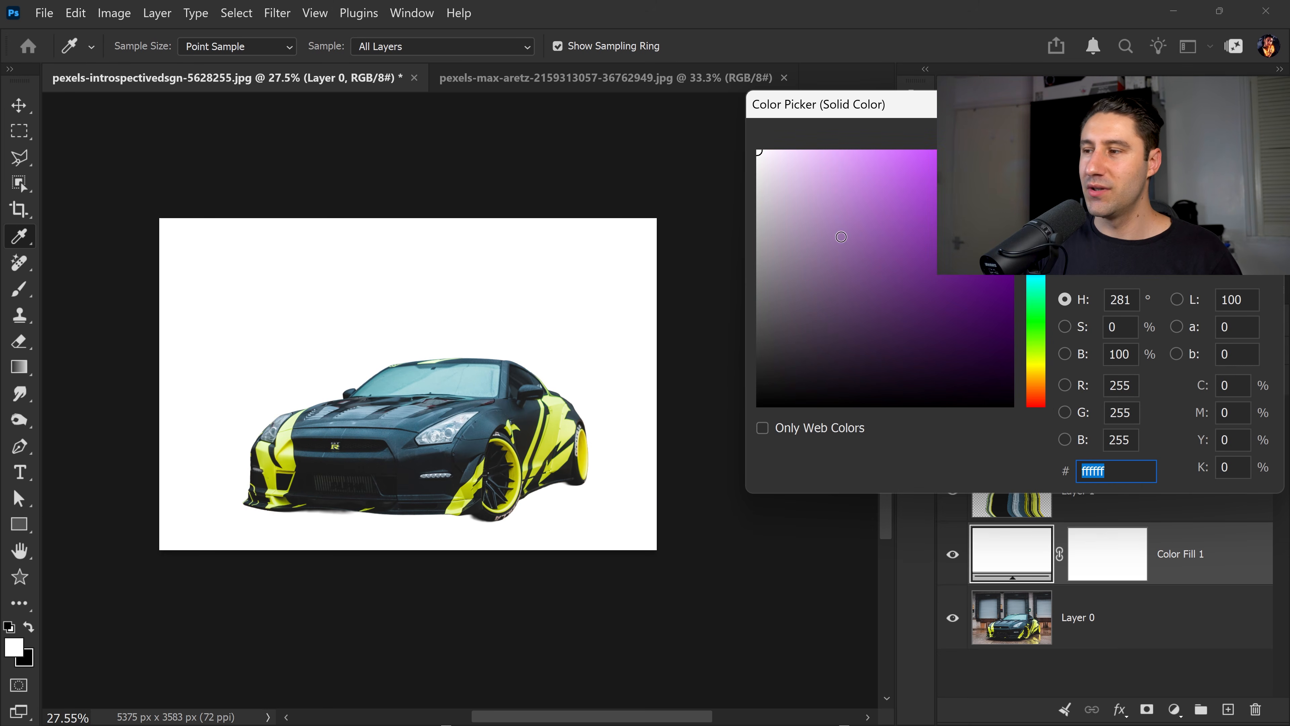
text(ae00ff)
key(Return)
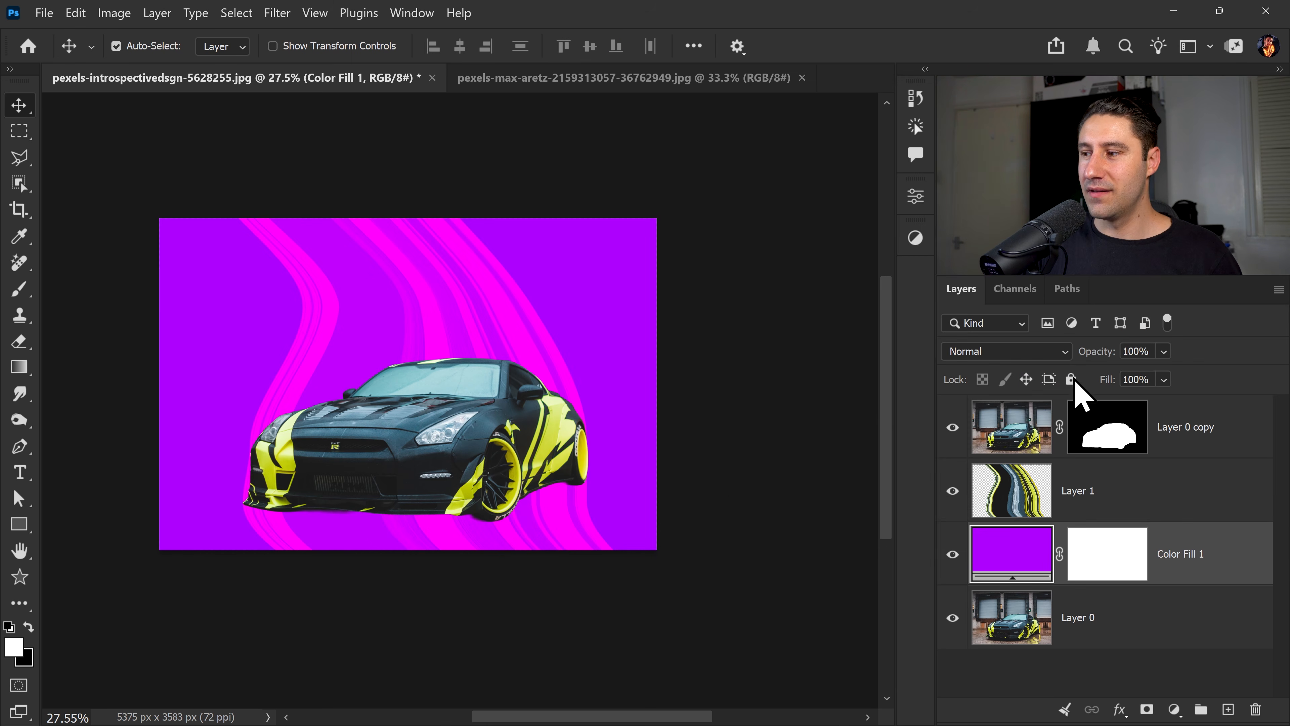
click(1012, 351)
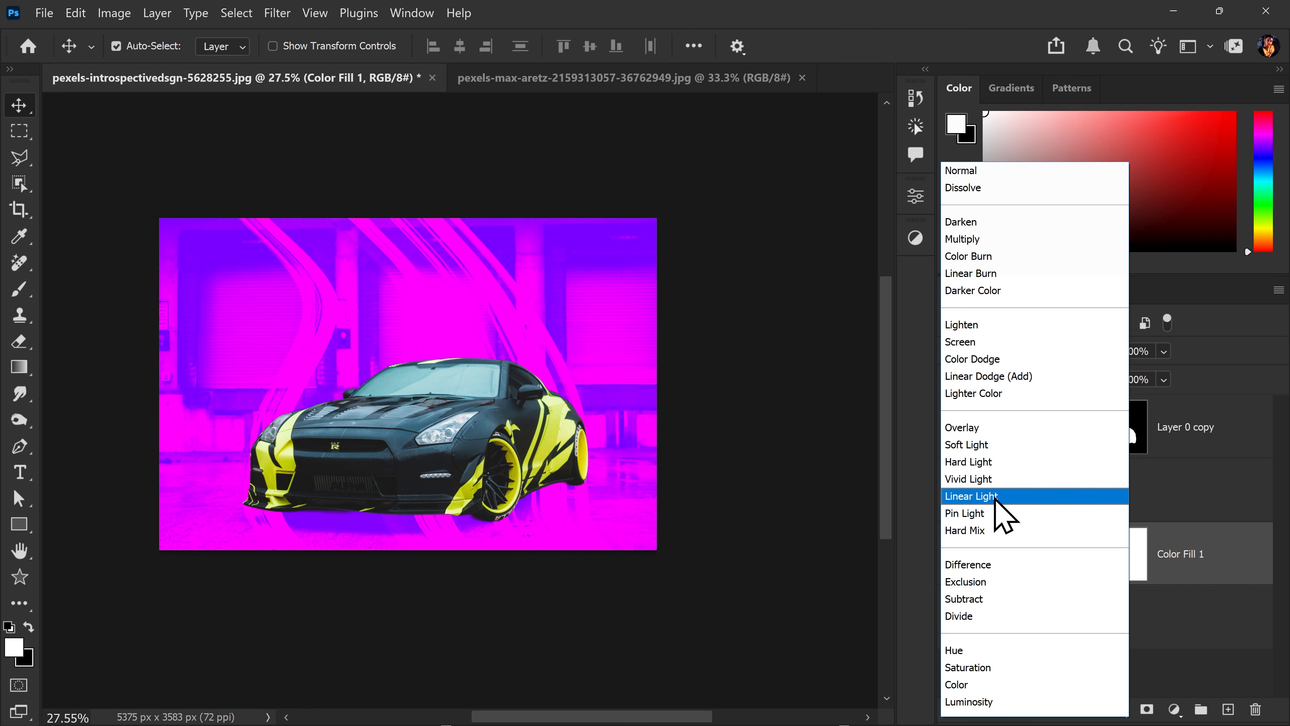
click(981, 433)
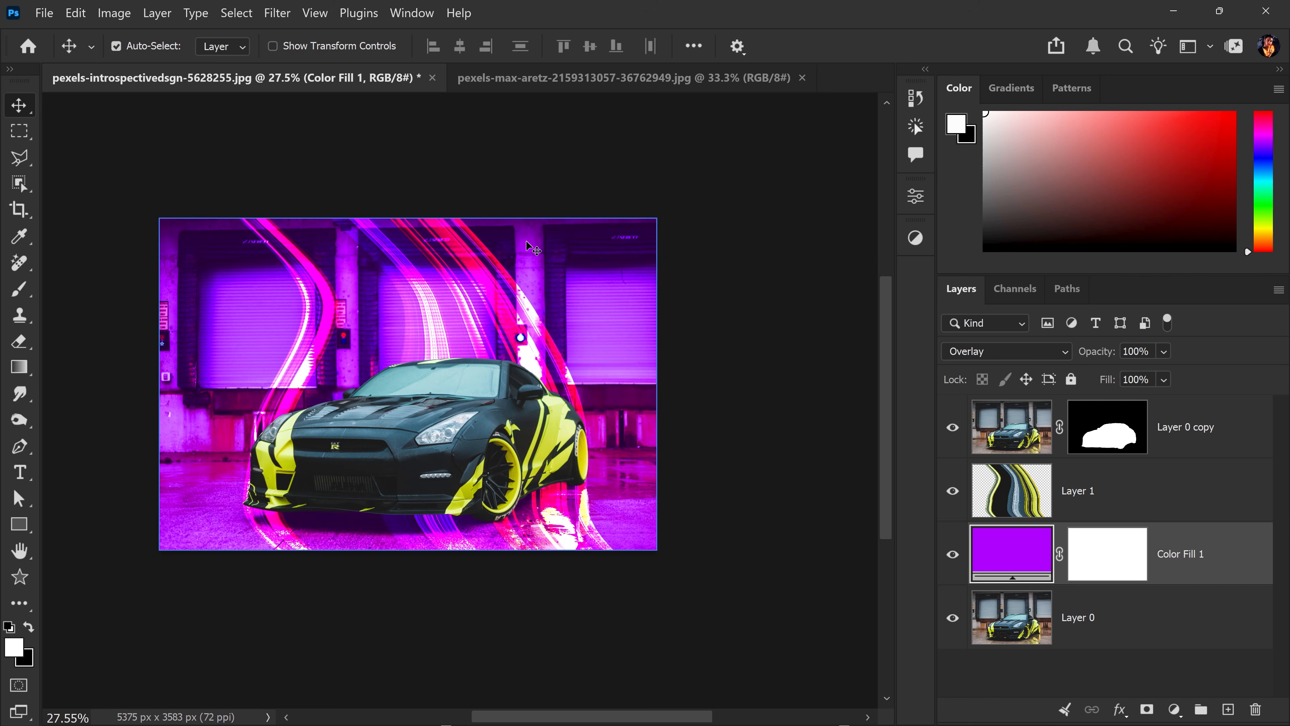
- Switch to the skateboarder photo and select a single row of pixels through the middle of the skateboard
key(ctrl+Tab)
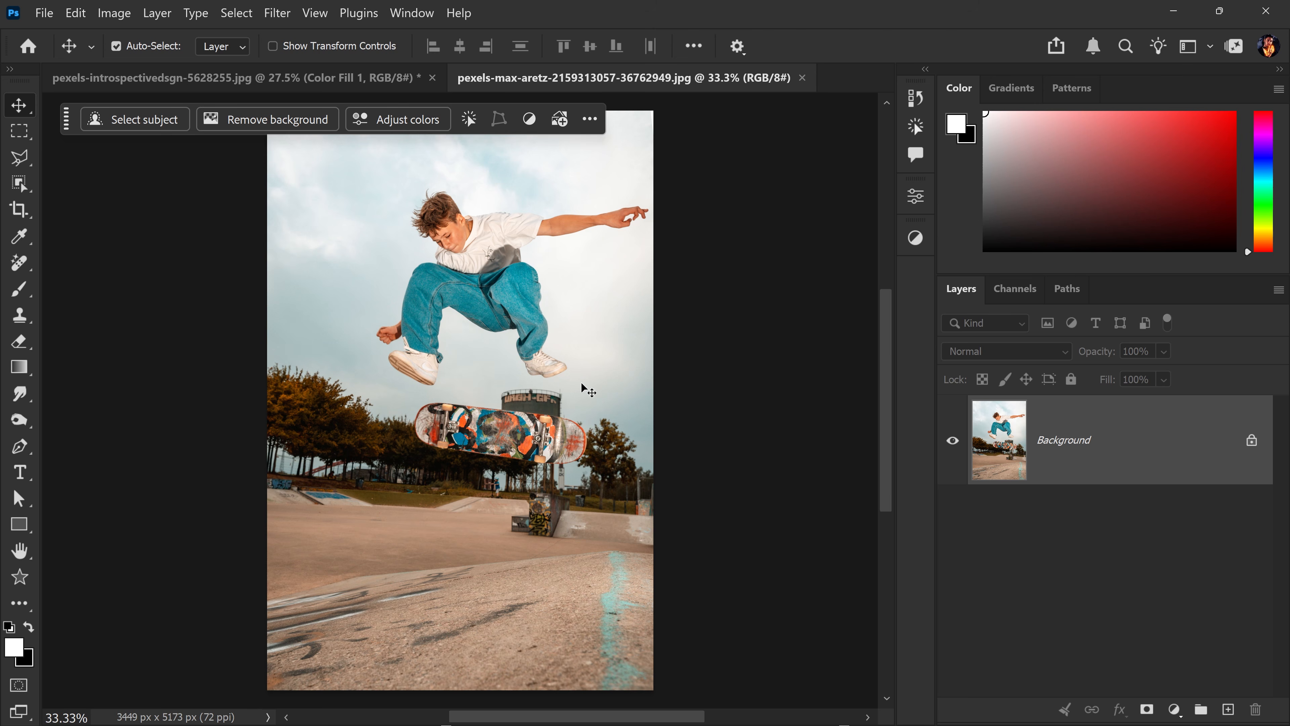
scroll(528, 416, up, 5)
key(alt)
click(20, 133)
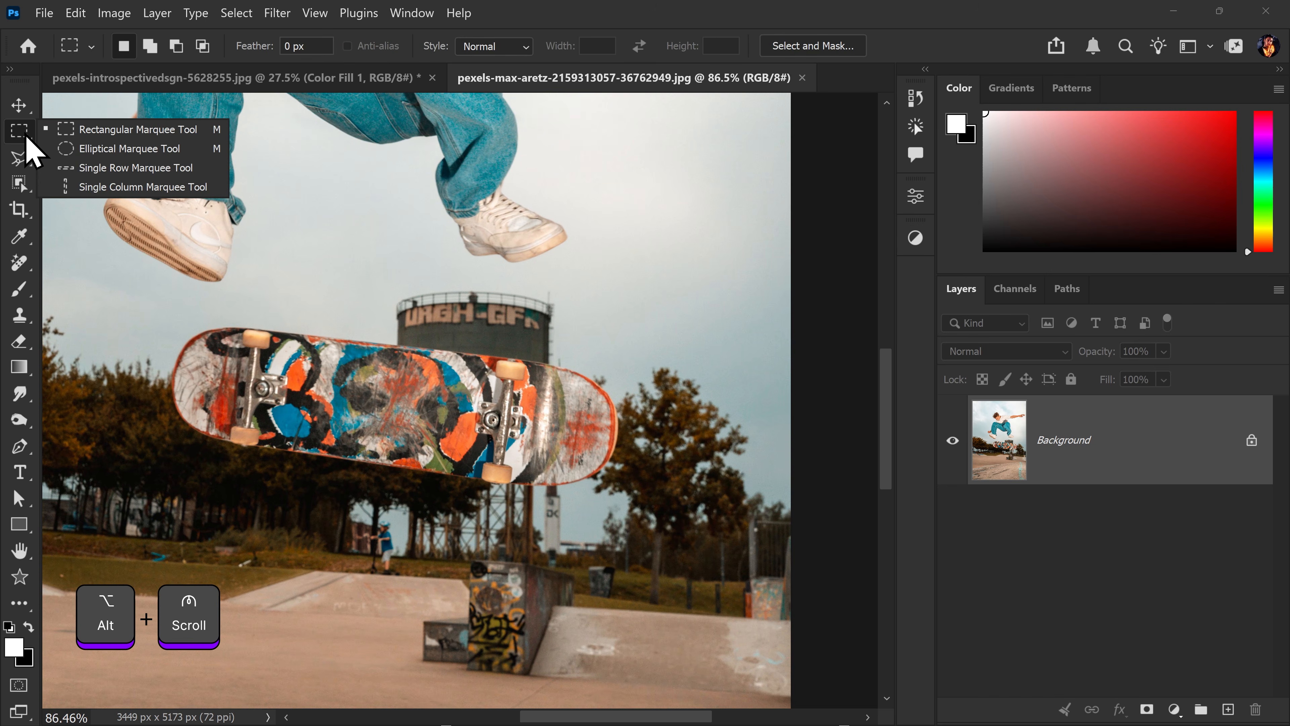
click(106, 168)
click(315, 409)
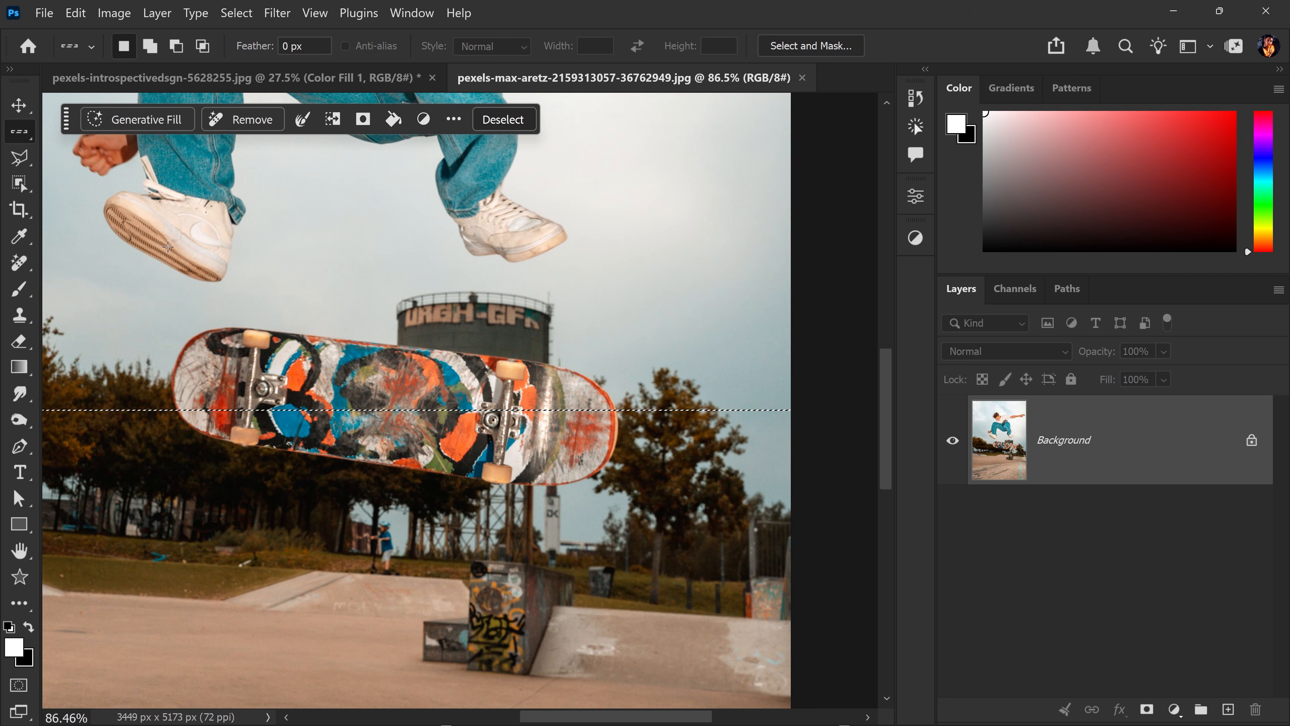
- Trim the row selection at both ends to the skateboard's width and copy those pixels to a new layer
scroll(307, 248, down, 3)
key(m)
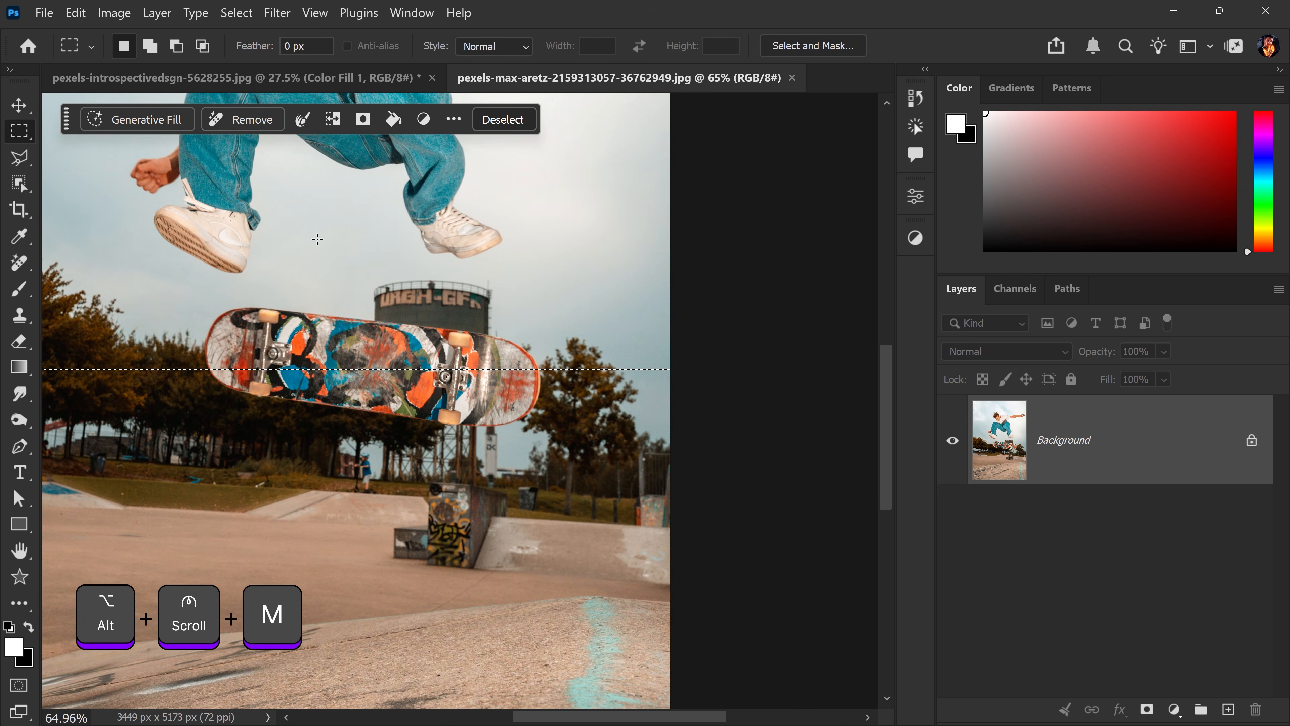
drag(742, 425, 539, 317)
scroll(341, 408, down, 3)
scroll(341, 408, left, 3)
drag(81, 262, 375, 378)
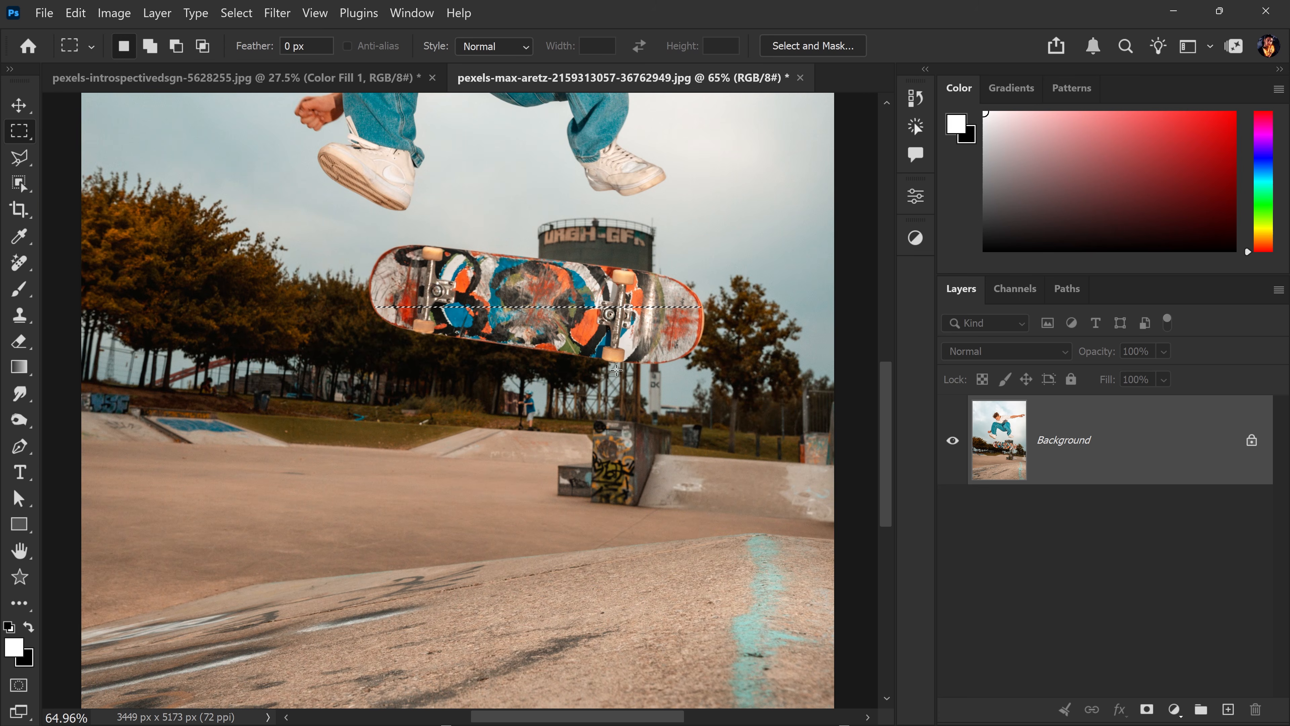
key(ctrl+j)
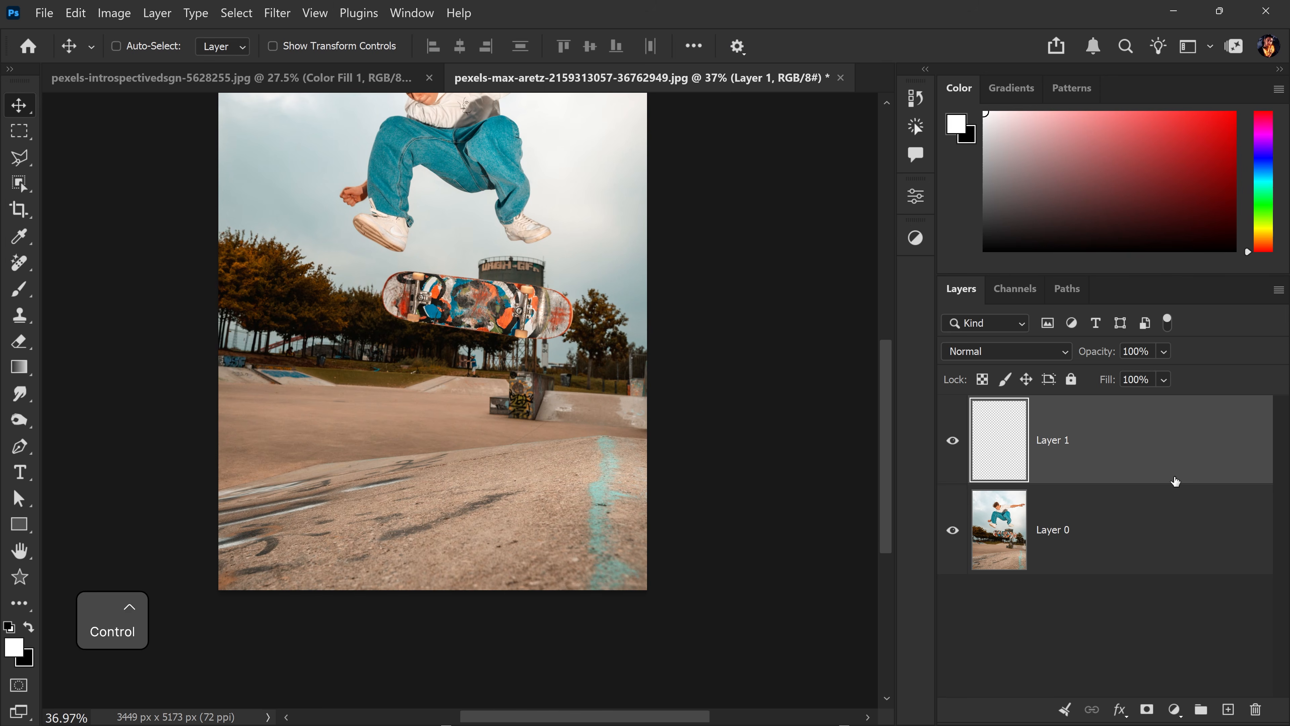
- Stretch the copied pixel row vertically to about 5799% so it runs past the photo's top and bottom edges
key(ctrl+t)
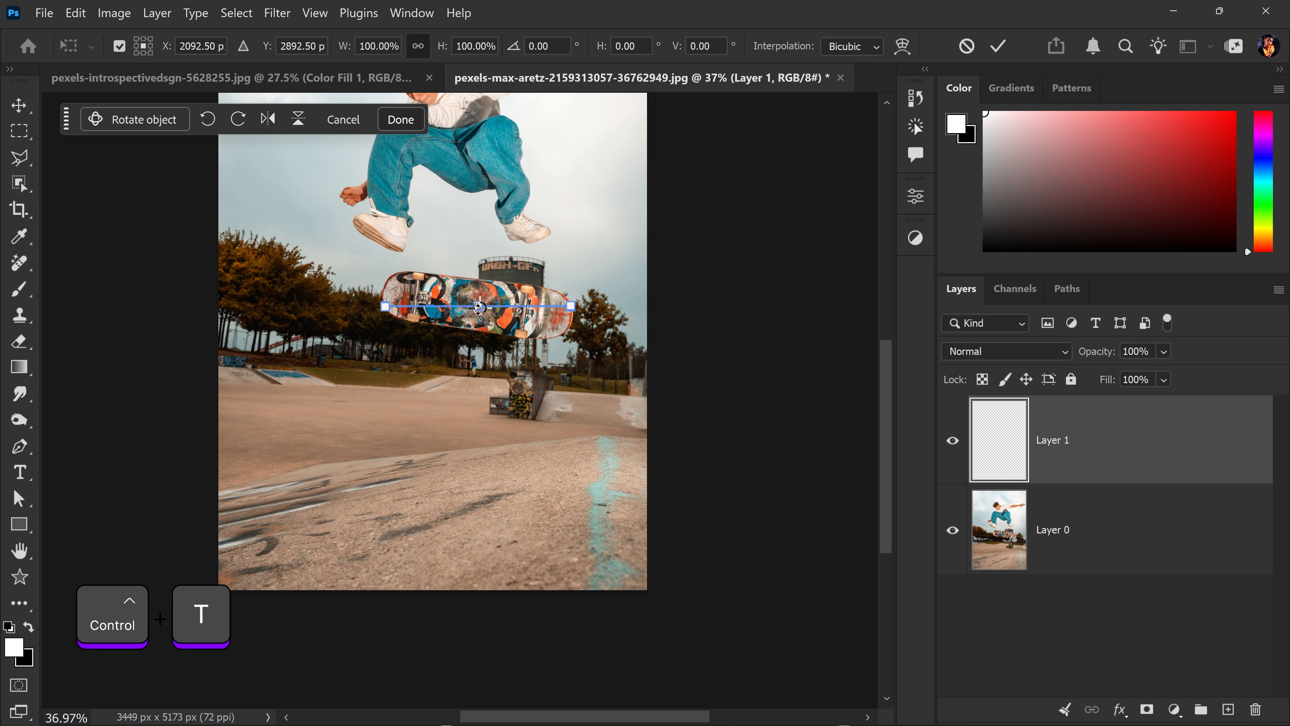
drag(476, 297, 512, 421)
key(space)
drag(537, 646, 544, 205)
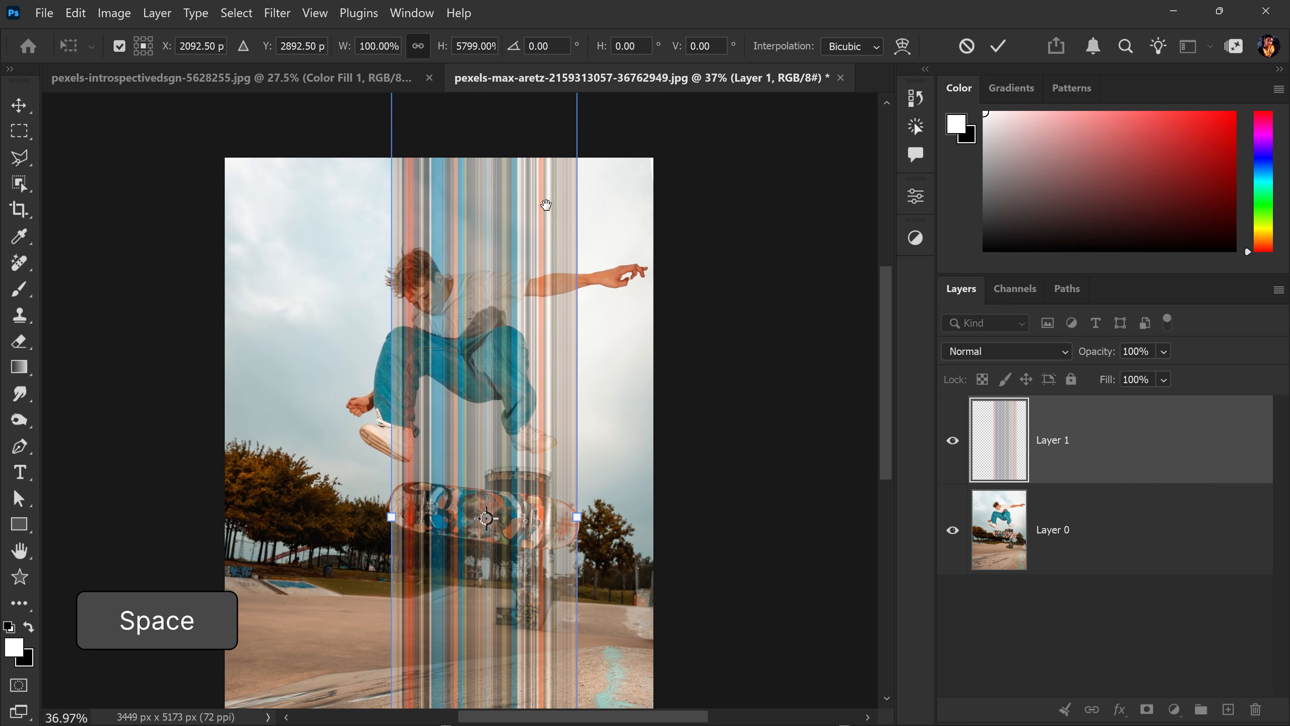
drag(536, 480, 553, 273)
key(Return)
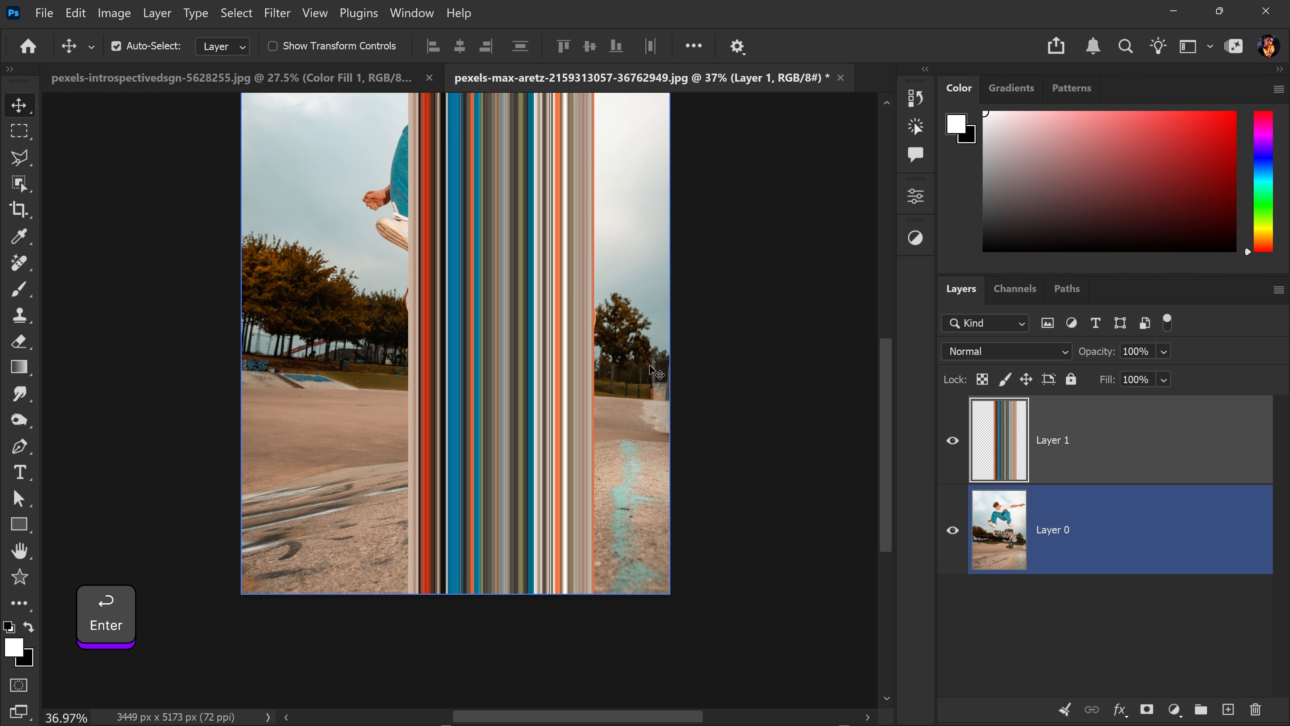
- Set the stripes layer's opacity to 50% and widen the stripes slightly to match both ends of the skateboard
key(5)
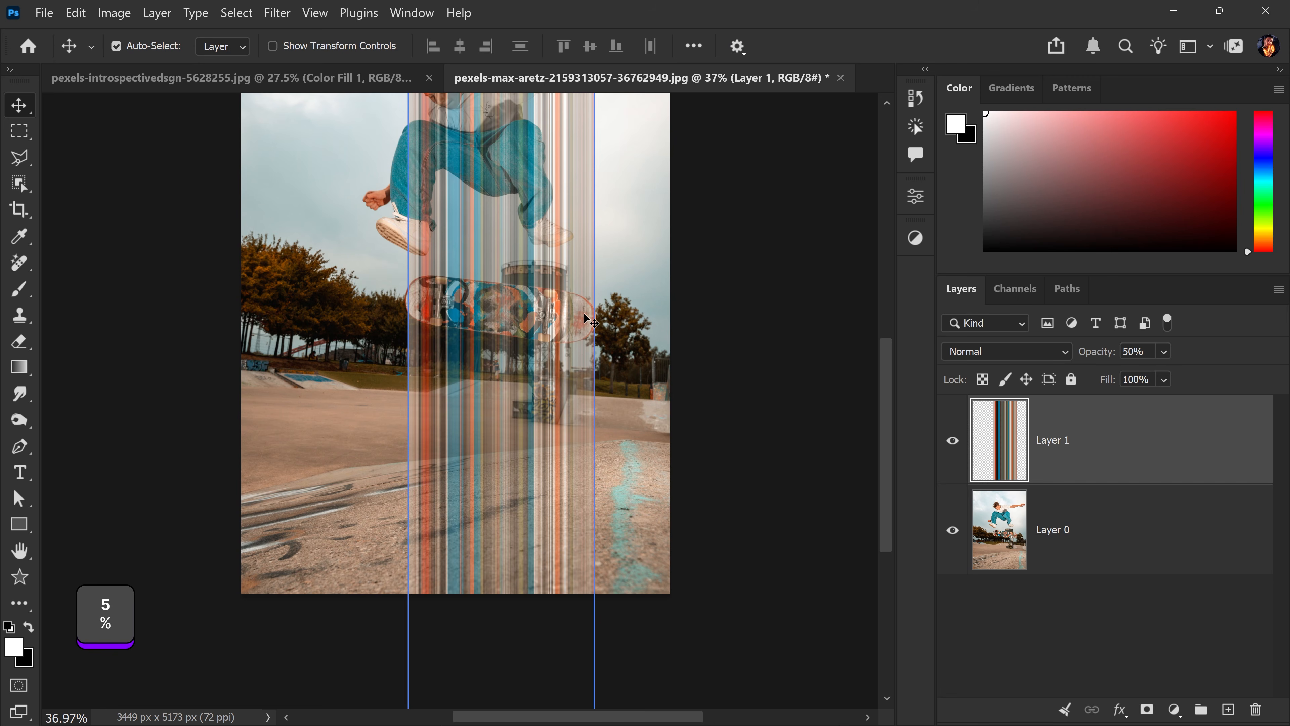
key(ctrl+t)
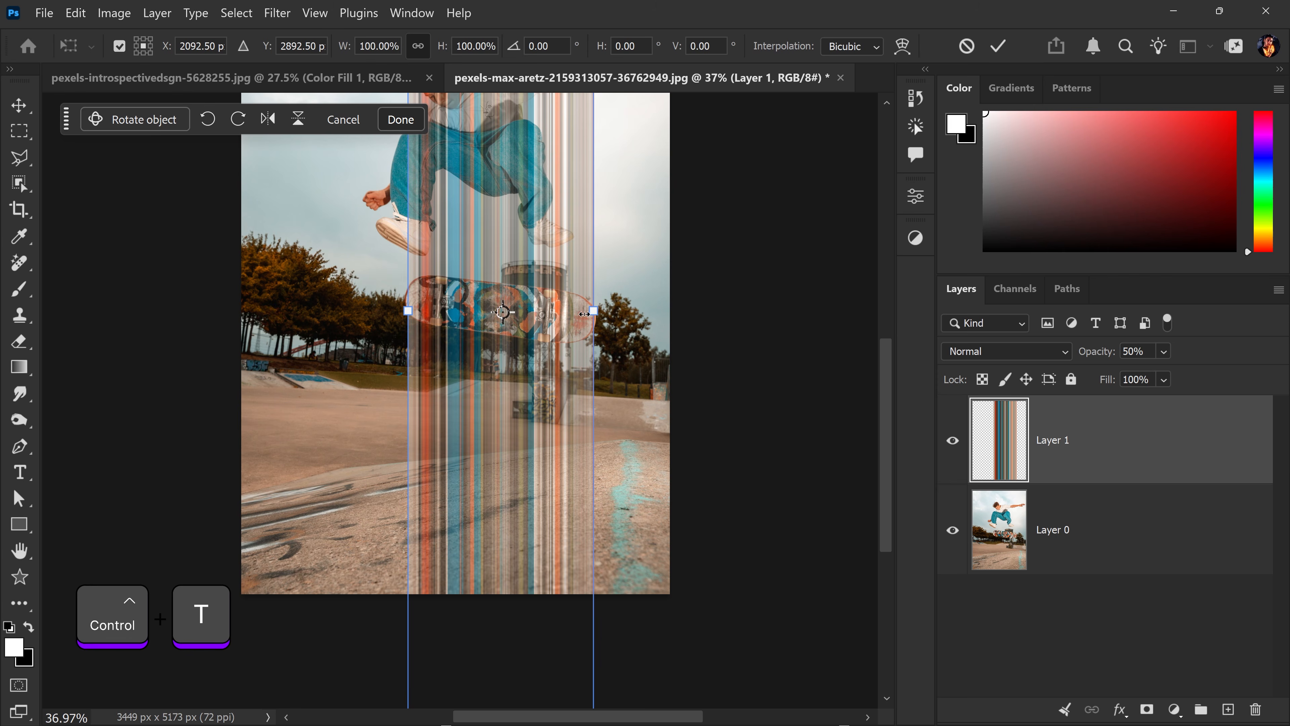
drag(596, 311, 597, 311)
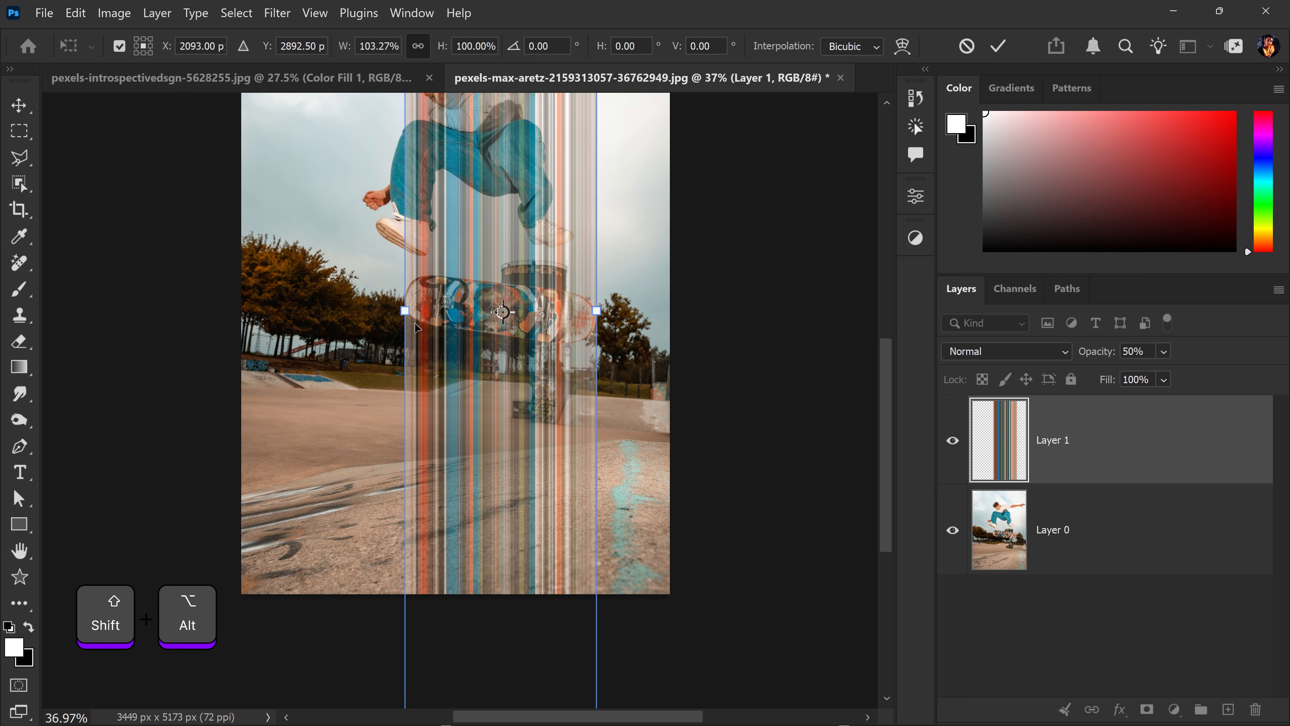
drag(407, 317, 405, 317)
drag(600, 309, 599, 308)
- Put the stripes into Warp mode and add a horizontal split across the middle of the skateboard
key(ctrl+t)
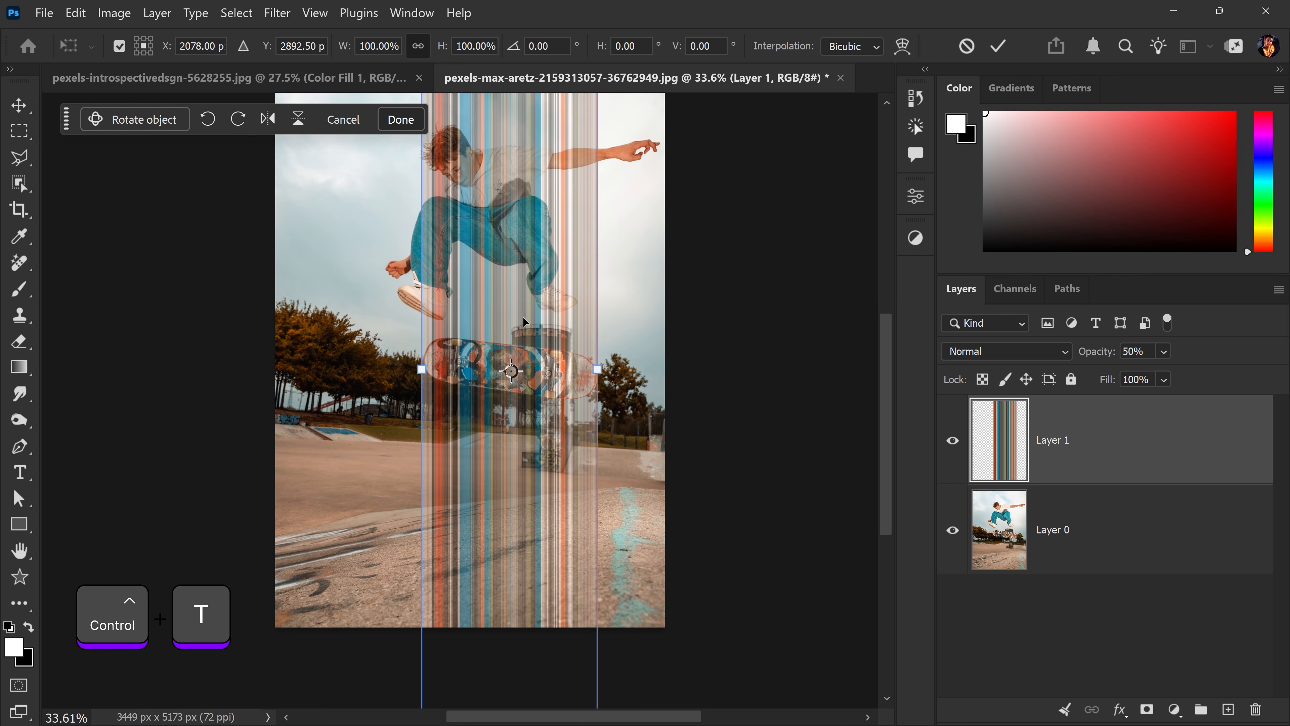
right_click(498, 256)
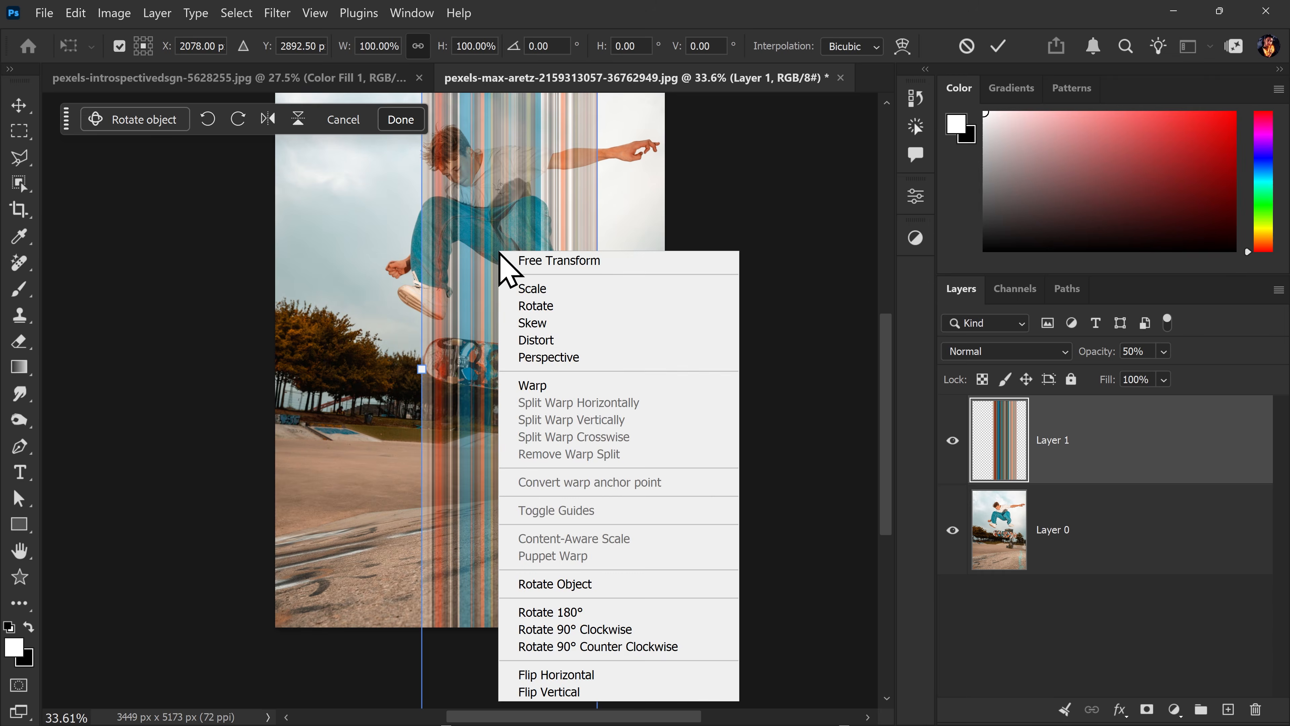
click(563, 385)
key(space)
drag(530, 291, 493, 245)
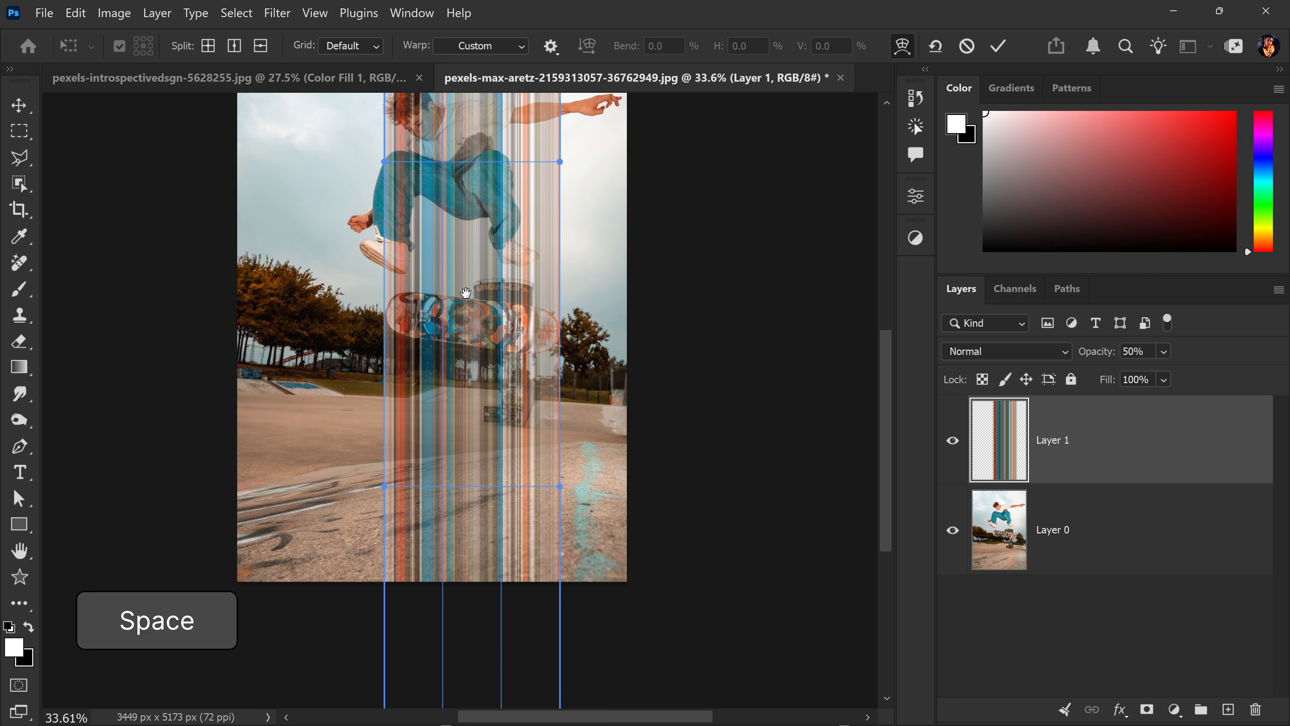
ctrl+click(393, 323)
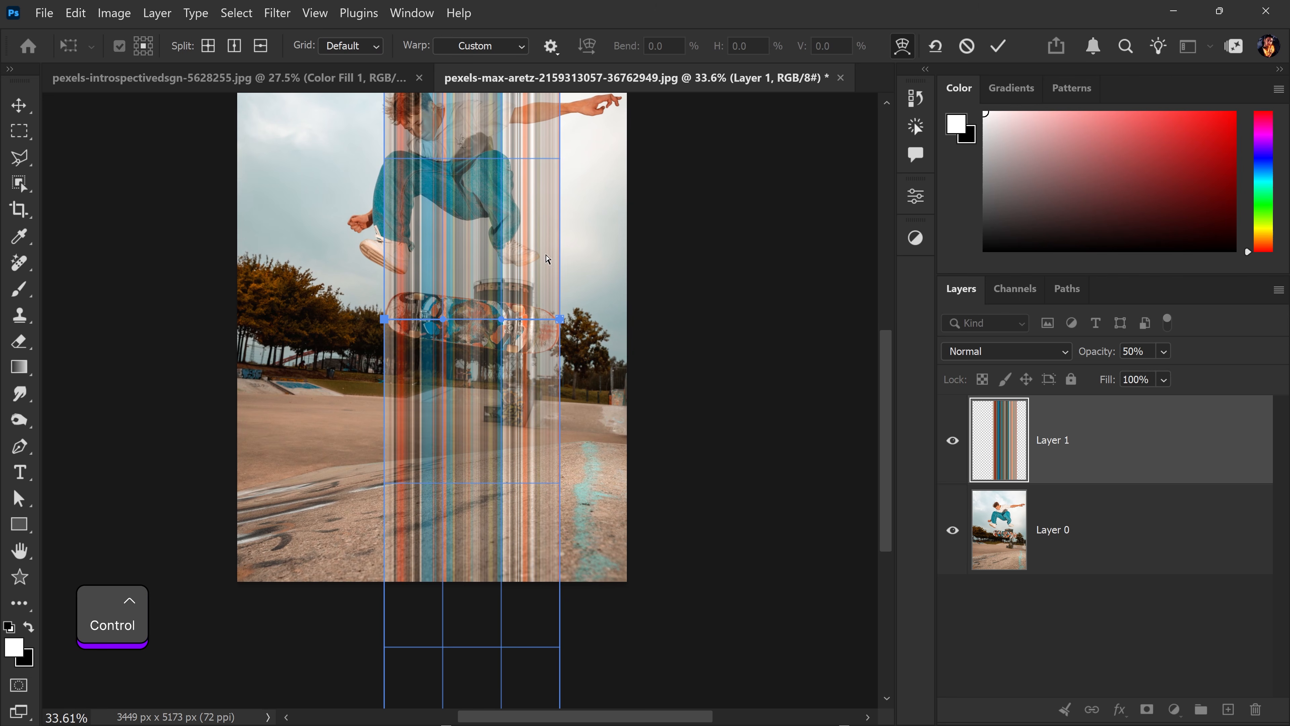
- Add two more horizontal warp splits, one at the skater's waist and one on the ground below the skateboard
scroll(482, 338, up, 3)
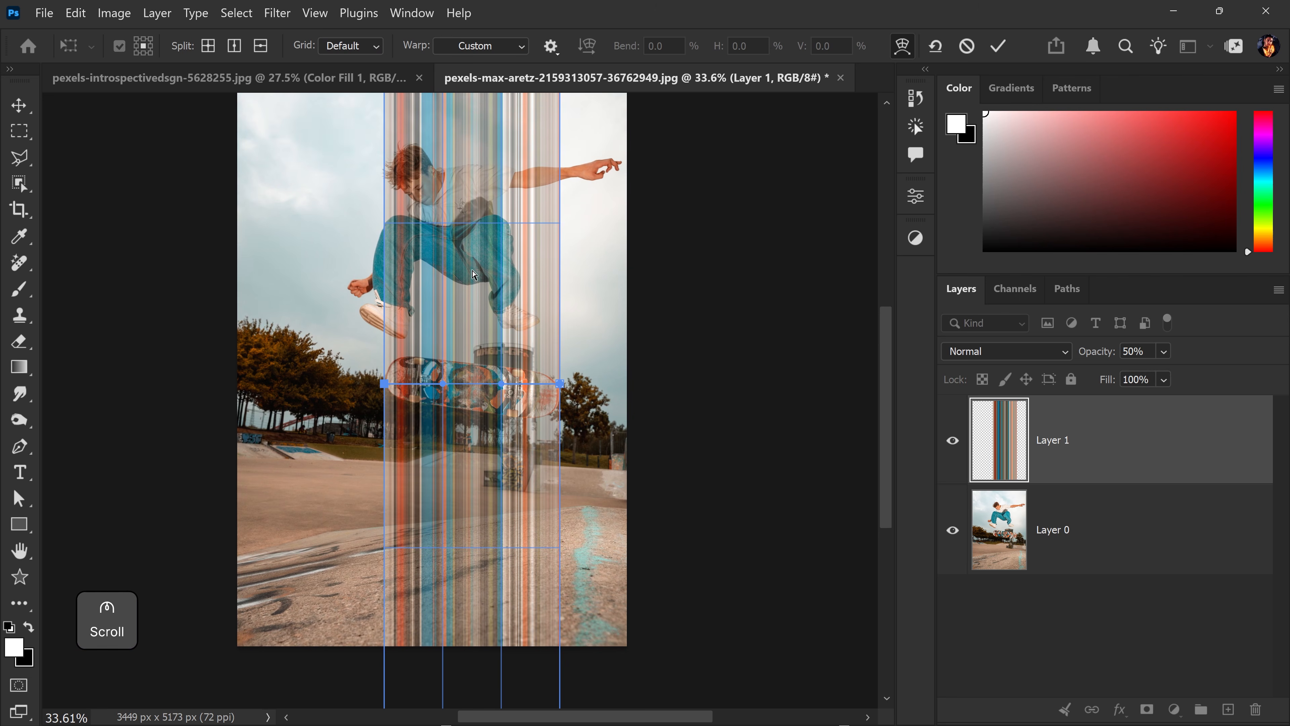
scroll(472, 274, up, 2)
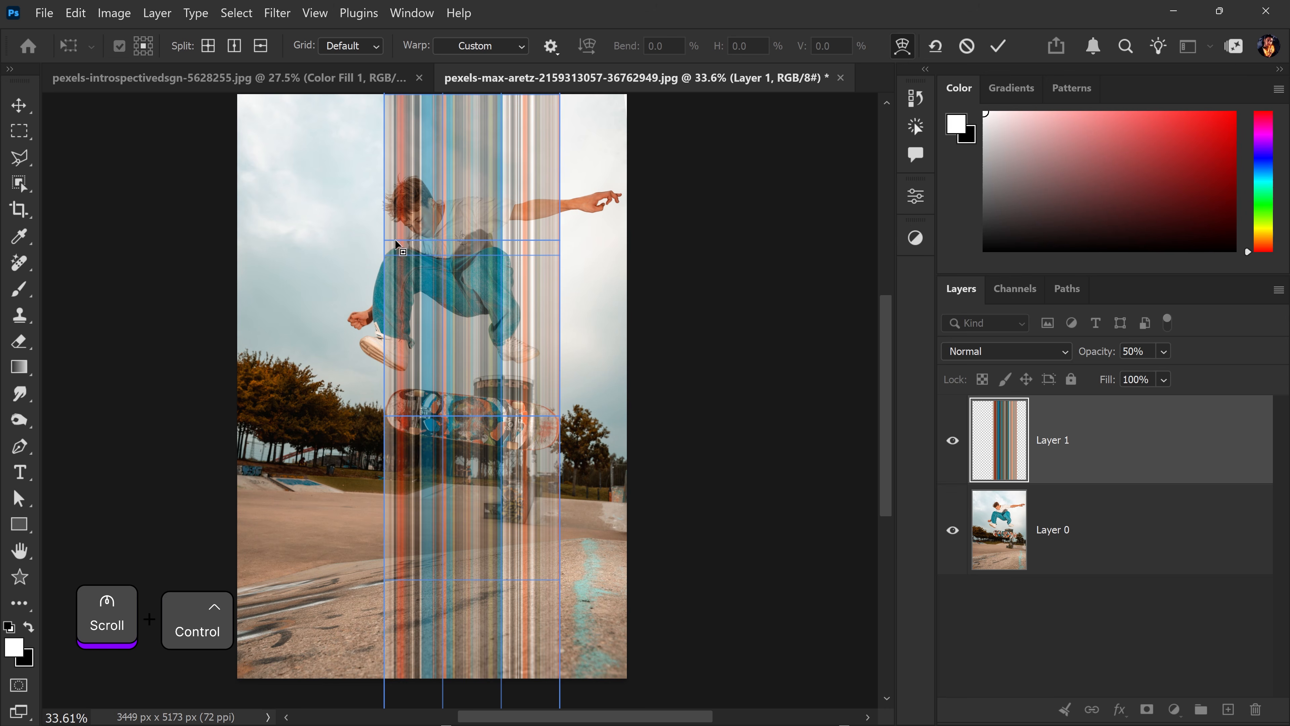
ctrl+click(395, 240)
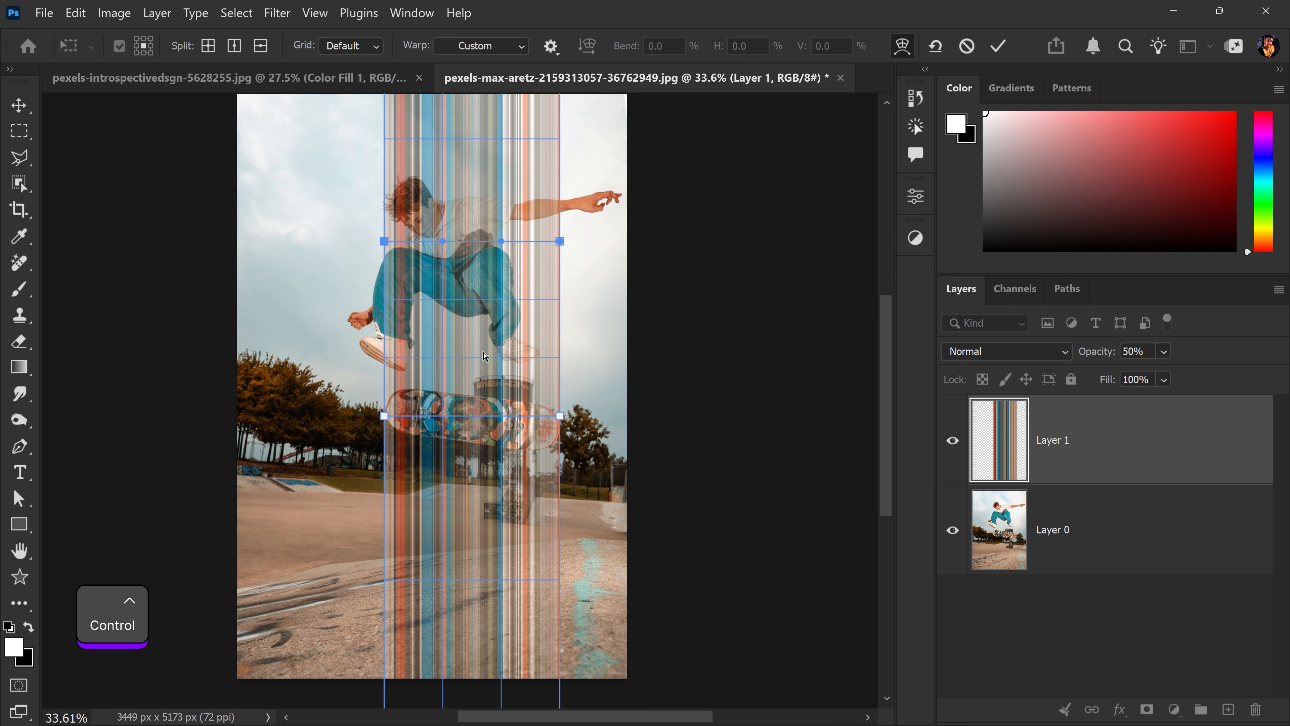
scroll(406, 254, down, 3)
ctrl+click(386, 461)
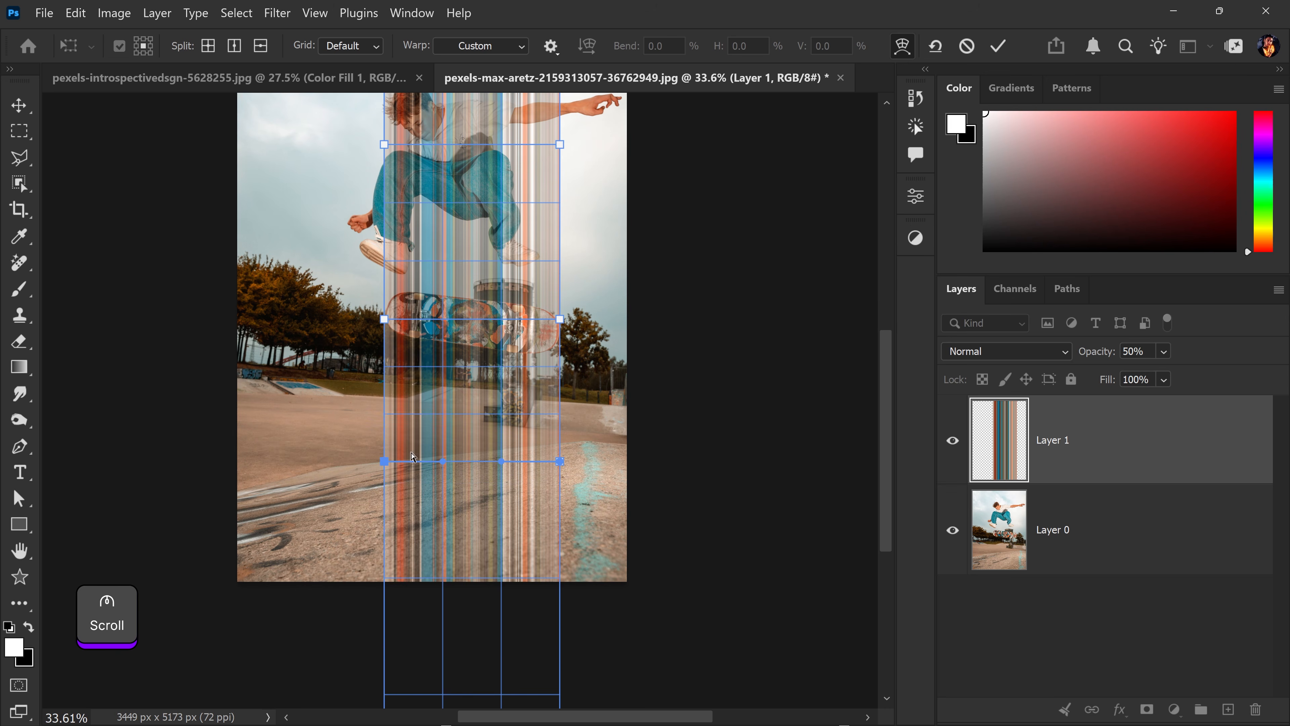
- Move the bottom end of the stripes' warp mesh up and to the left, past the photo's lower-left corner
scroll(475, 422, down, 2)
key(alt+space)
drag(546, 501, 571, 396)
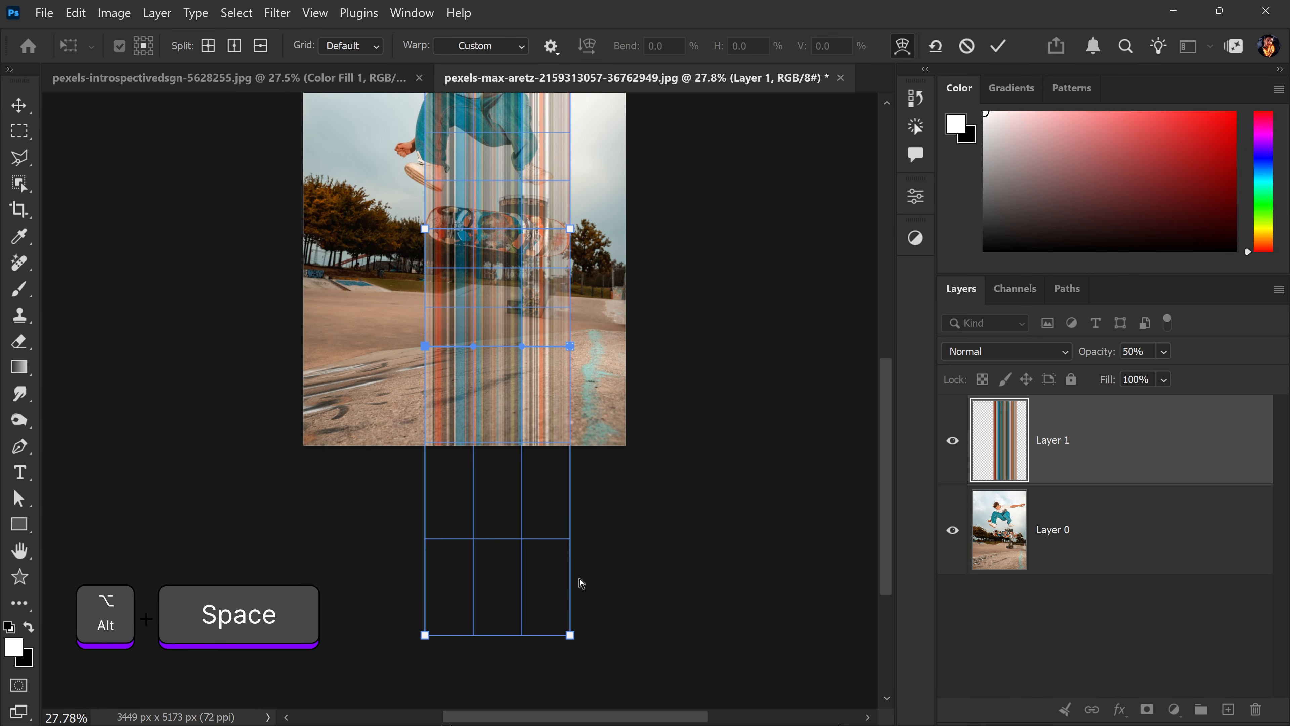
click(570, 635)
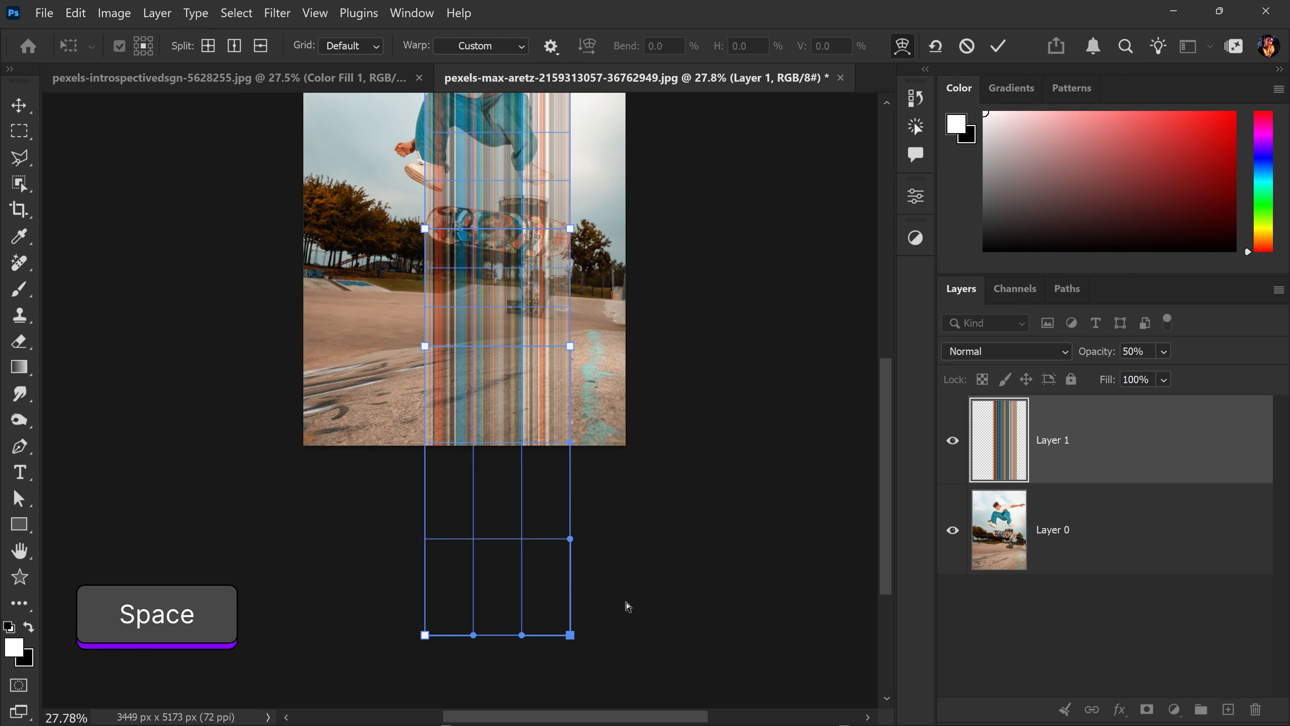
key(shift)
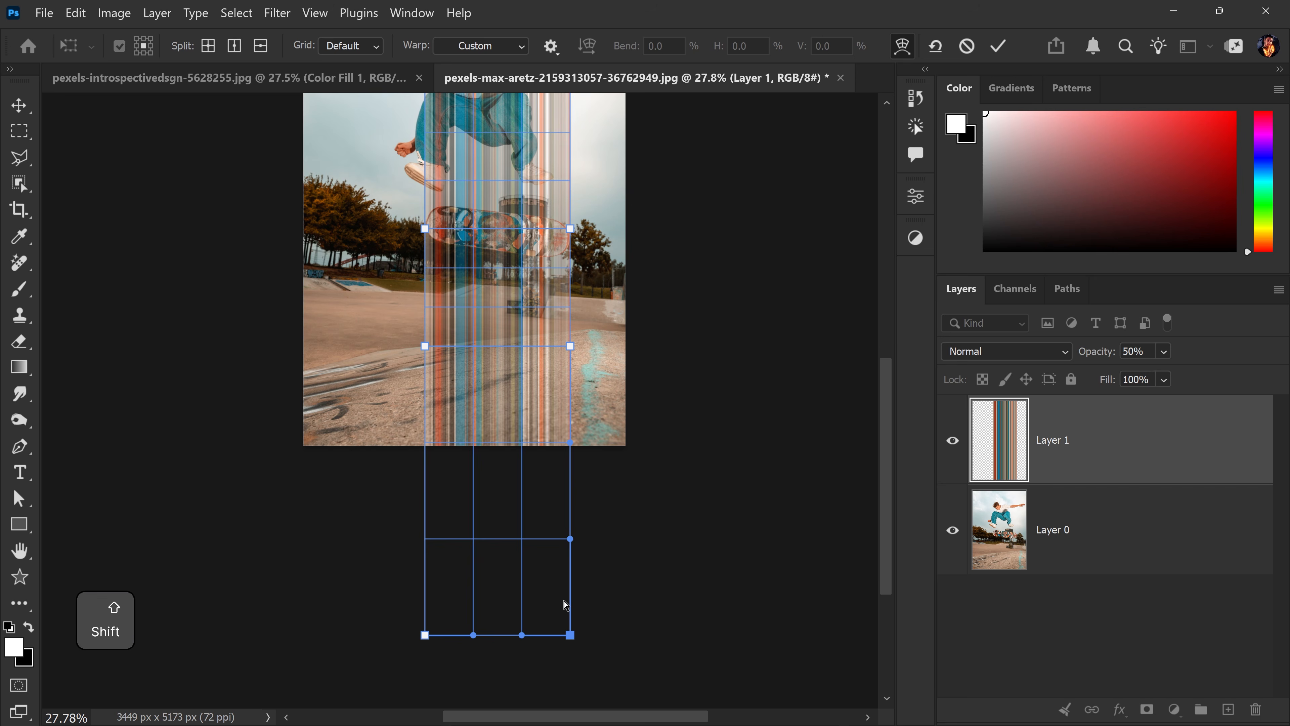
shift+click(426, 643)
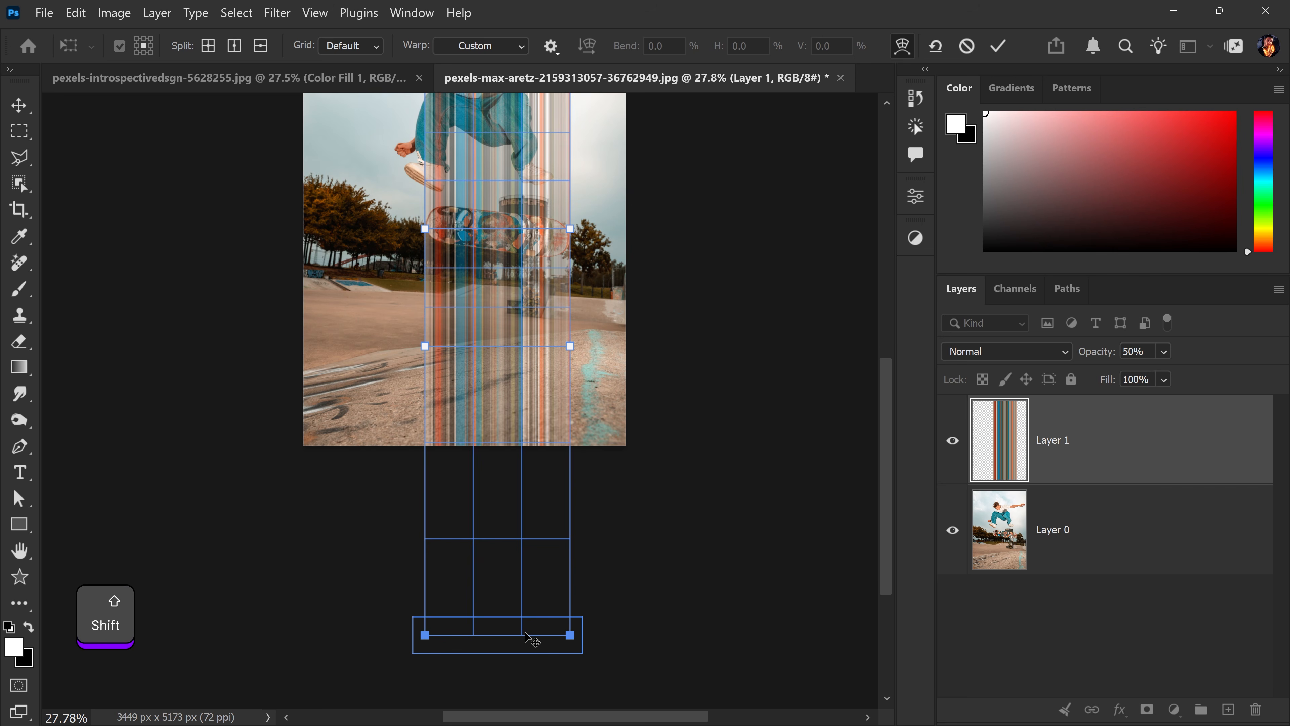
drag(529, 636, 307, 535)
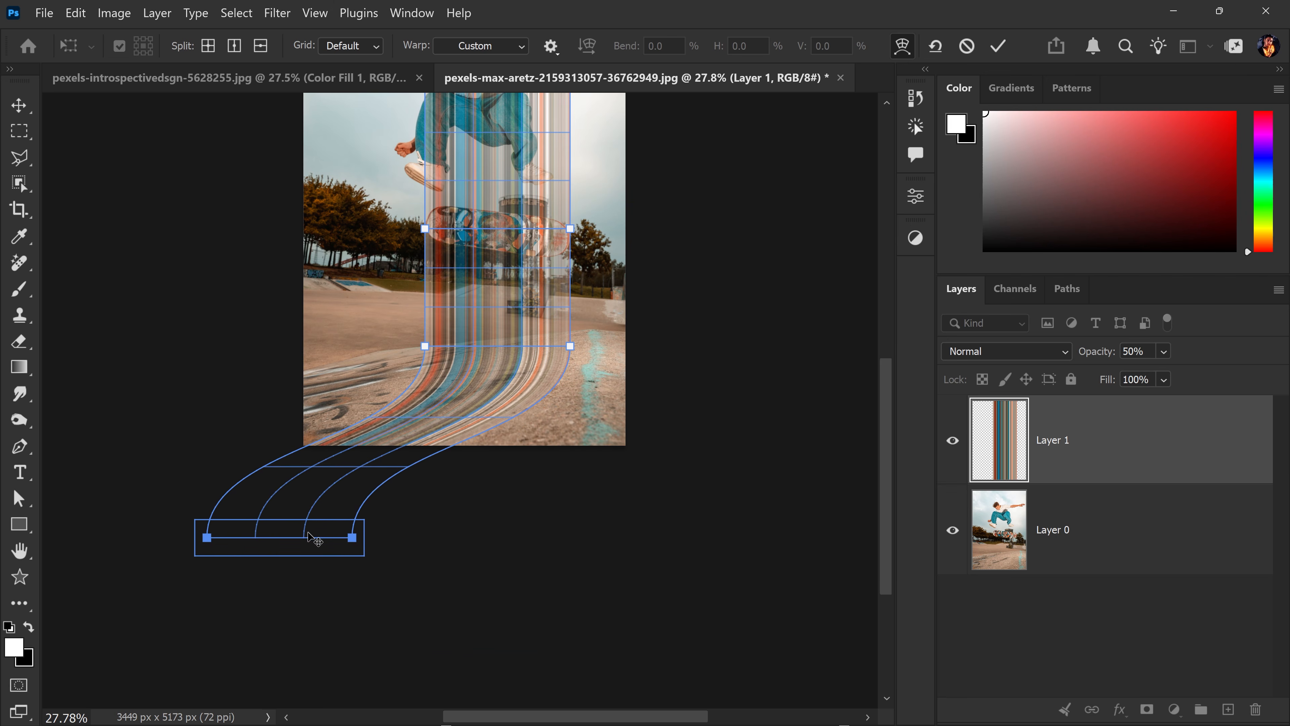
- Shift both ground-level warp points left so the stripes curve diagonally down from the skateboard
click(570, 346)
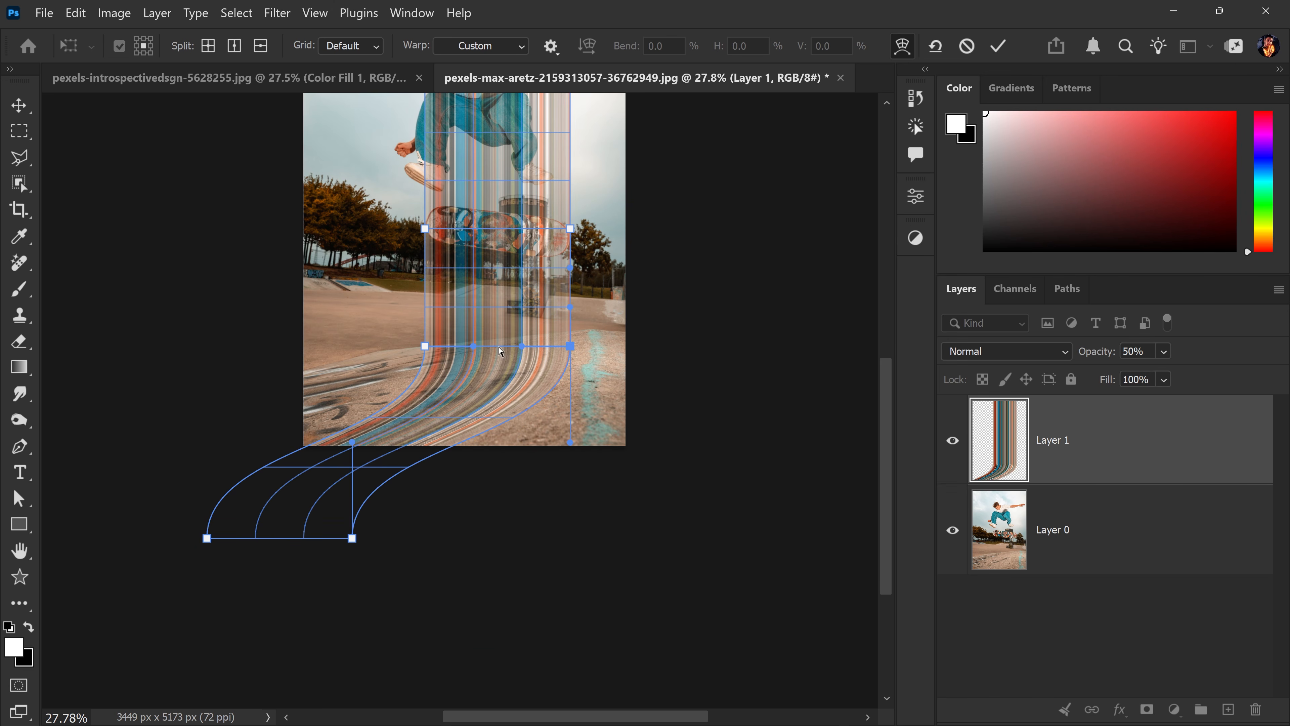
shift+click(425, 345)
drag(570, 347, 482, 346)
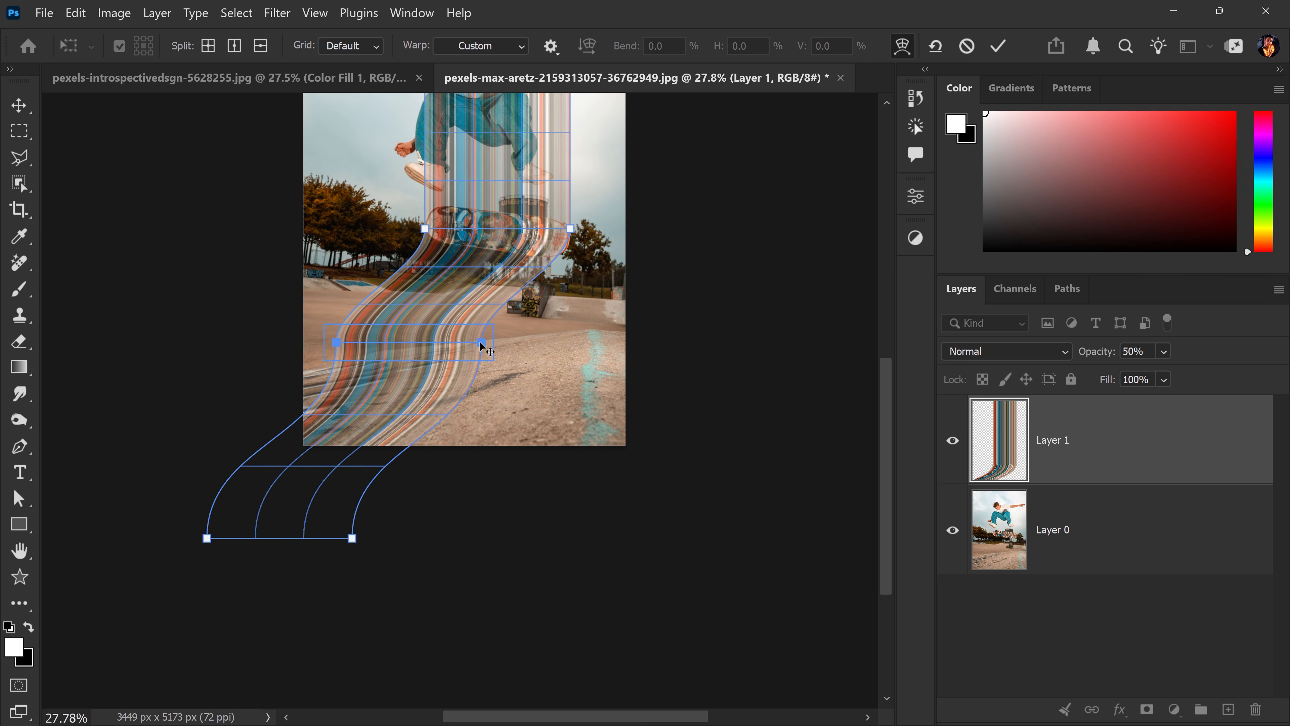
key(ctrl+z)
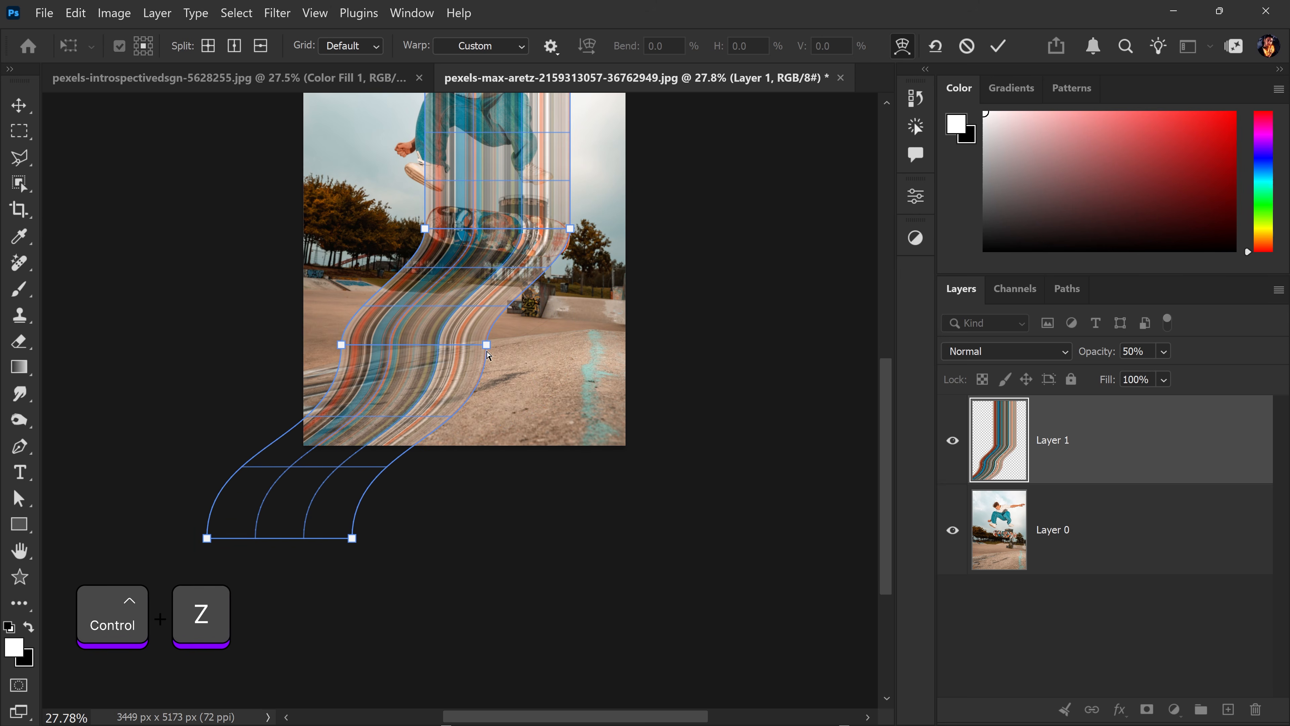
- Narrow the stripes at the ground-level warp row and at their bottom end so they taper away below the skateboard
shift+click(342, 345)
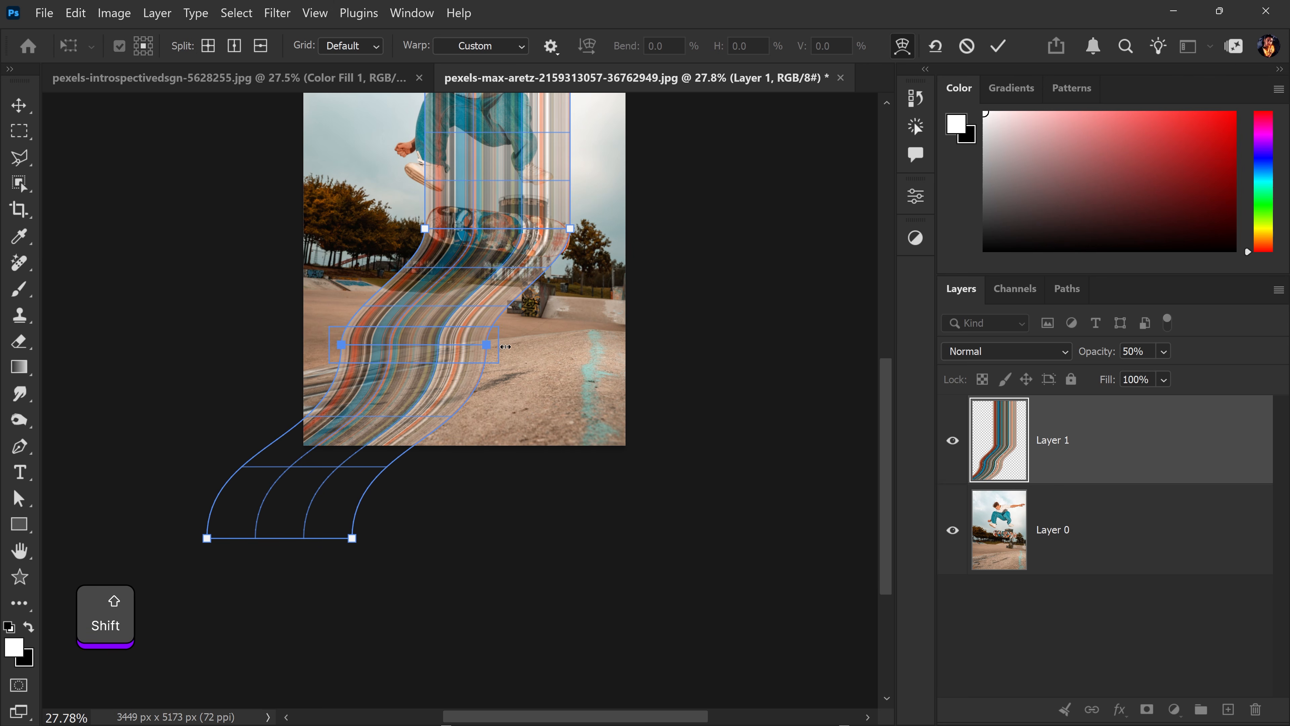
mouse_move(487, 344)
mouse_down()
mouse_move(428, 347)
mouse_move(464, 348)
mouse_up()
click(352, 537)
shift+click(207, 538)
drag(196, 538, 224, 537)
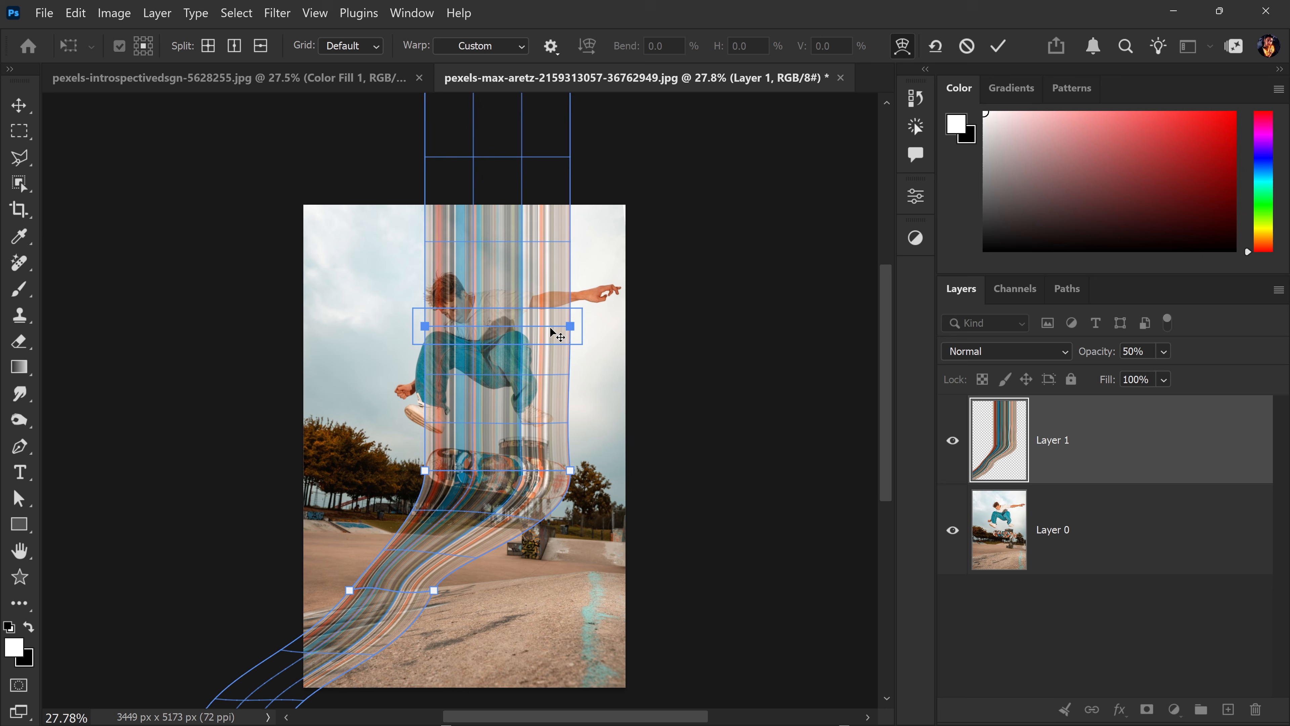
- Shift the waist-level warp row right and the mesh's top end down-left so the stripes bend around the skater
drag(551, 331, 617, 331)
scroll(618, 330, up, 1)
click(570, 136)
shift+click(427, 138)
drag(486, 147, 296, 225)
- Narrow the stripes at the waist-level warp row and at their top end, and fine-tune the upper curve
drag(649, 389, 606, 383)
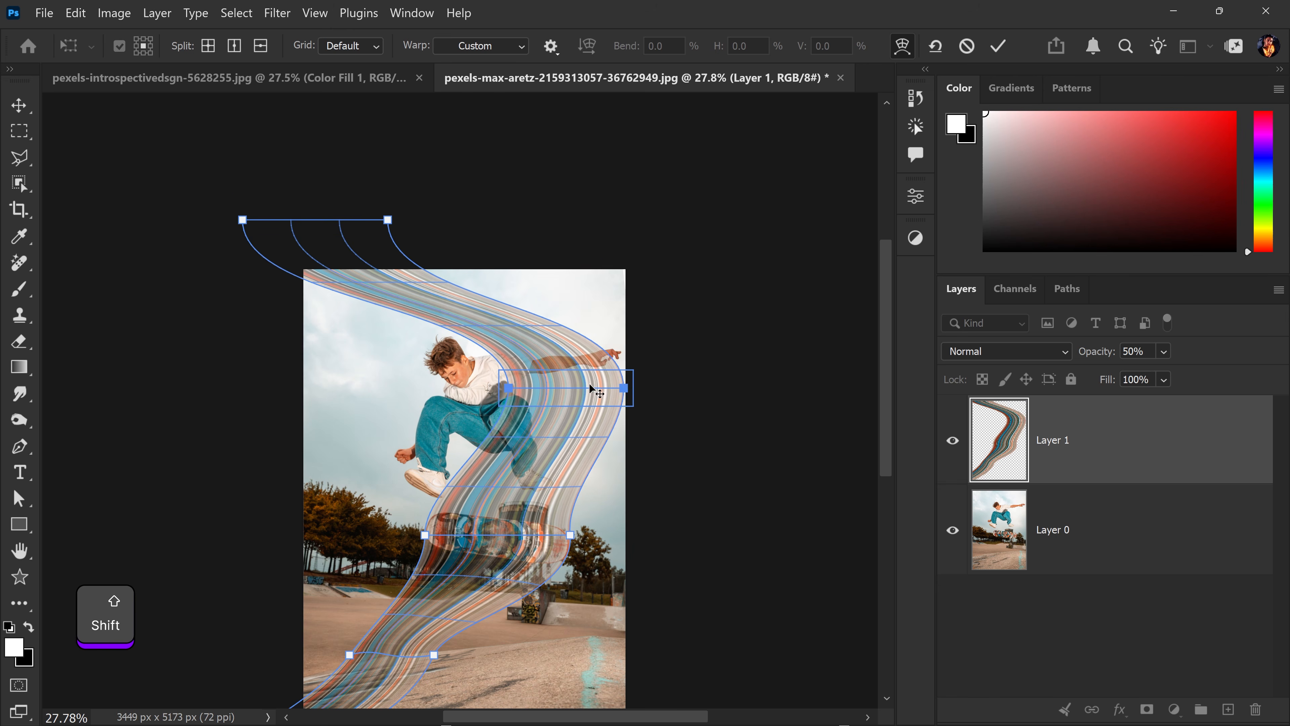
click(383, 223)
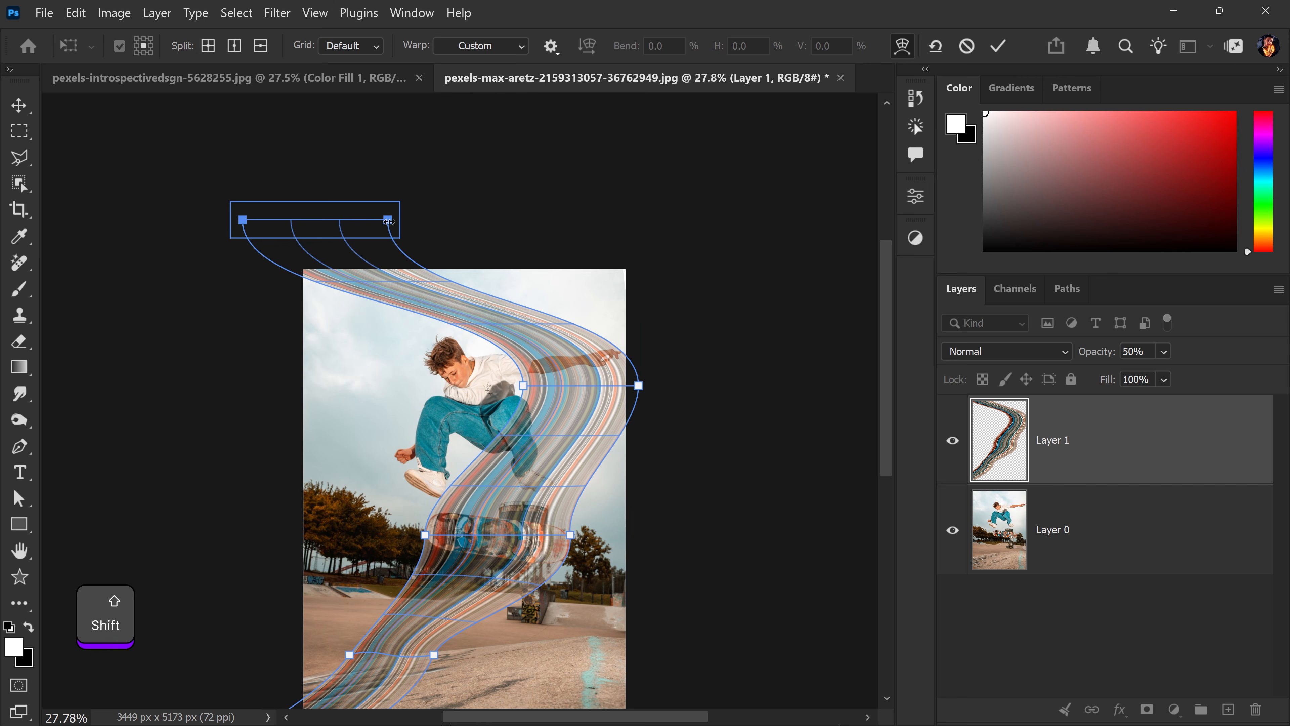
drag(389, 221, 346, 221)
click(362, 279)
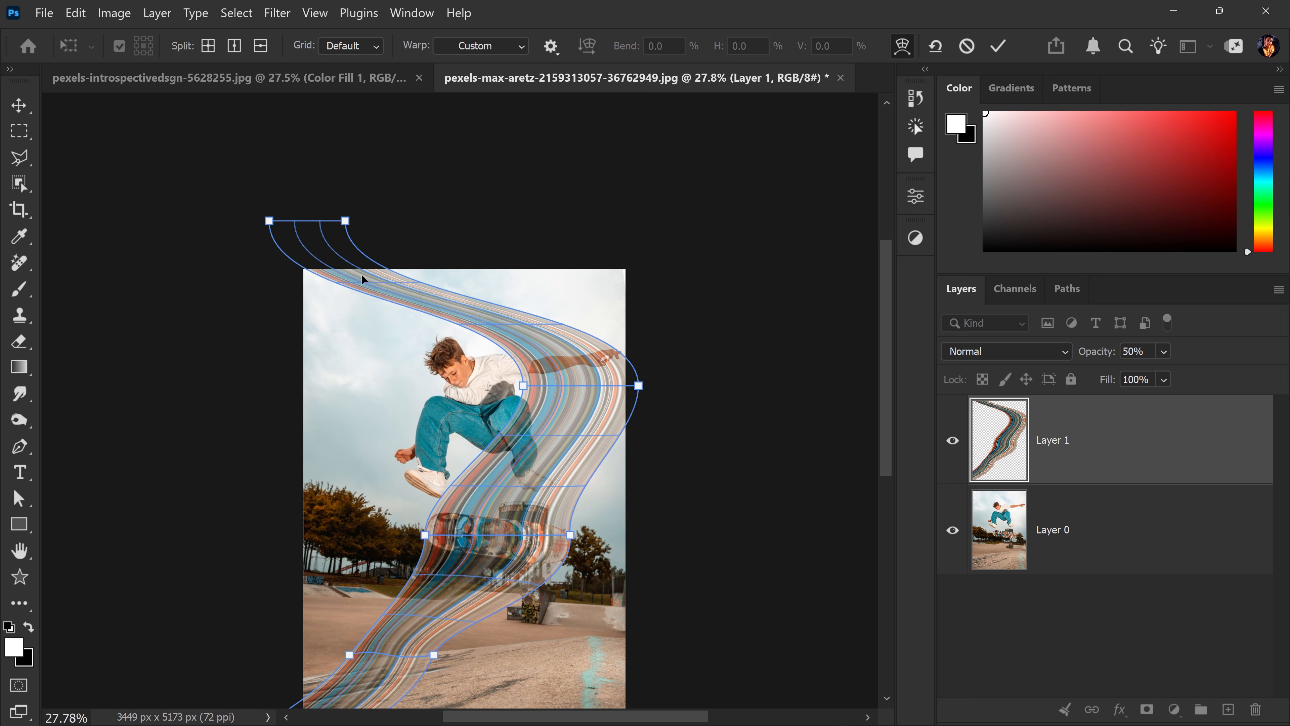
drag(362, 279, 356, 278)
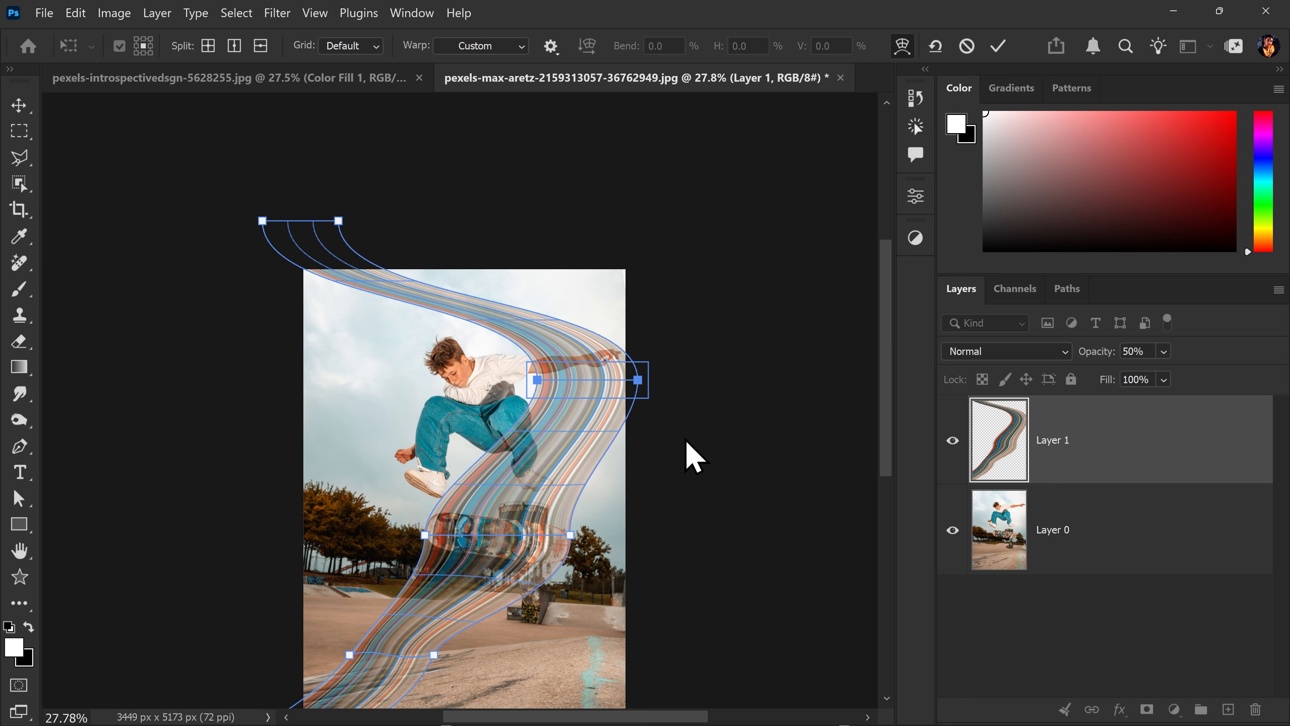
- Apply the warp and set the stripes layer's opacity to 100%
key(Return)
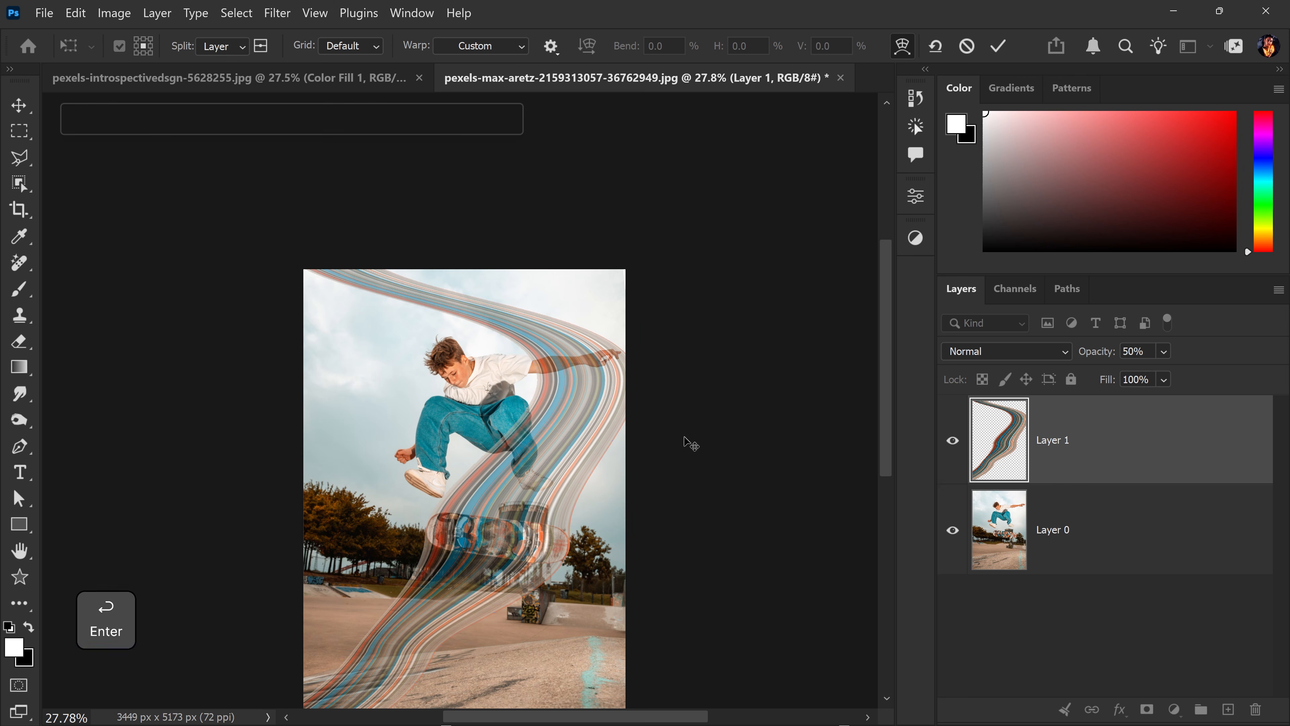
drag(531, 469, 542, 396)
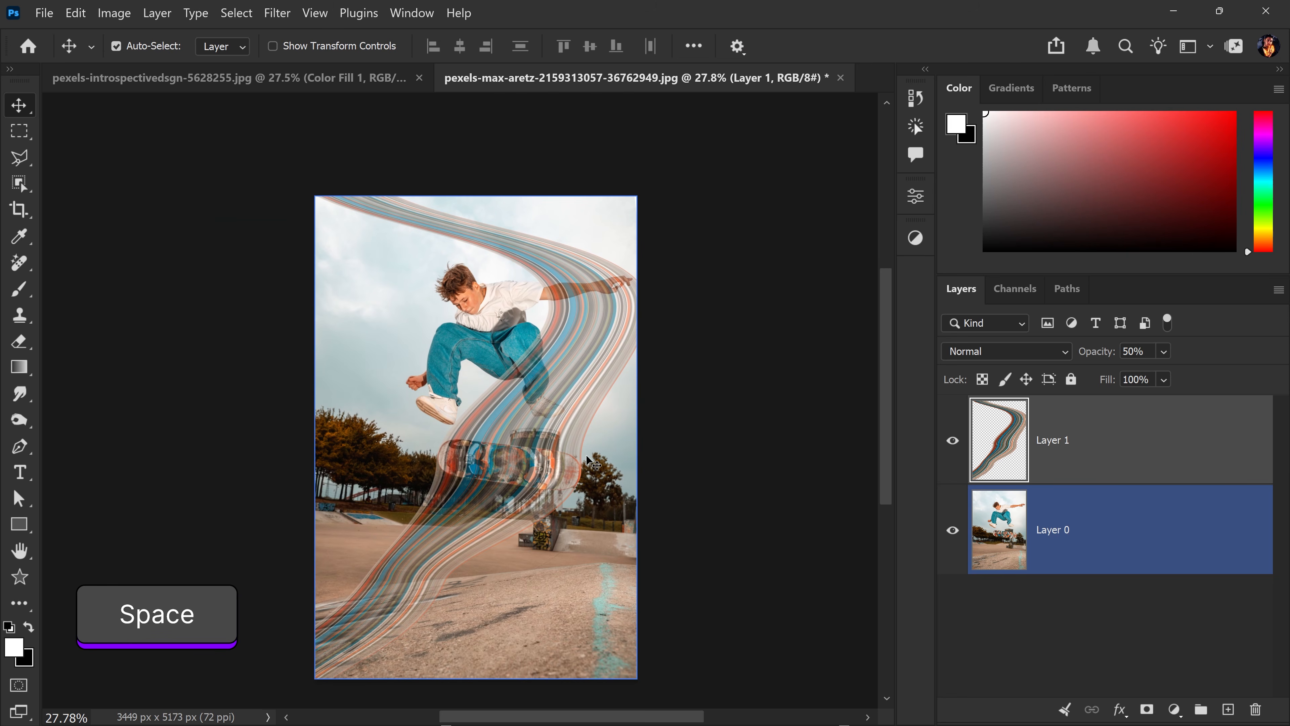
key(0)
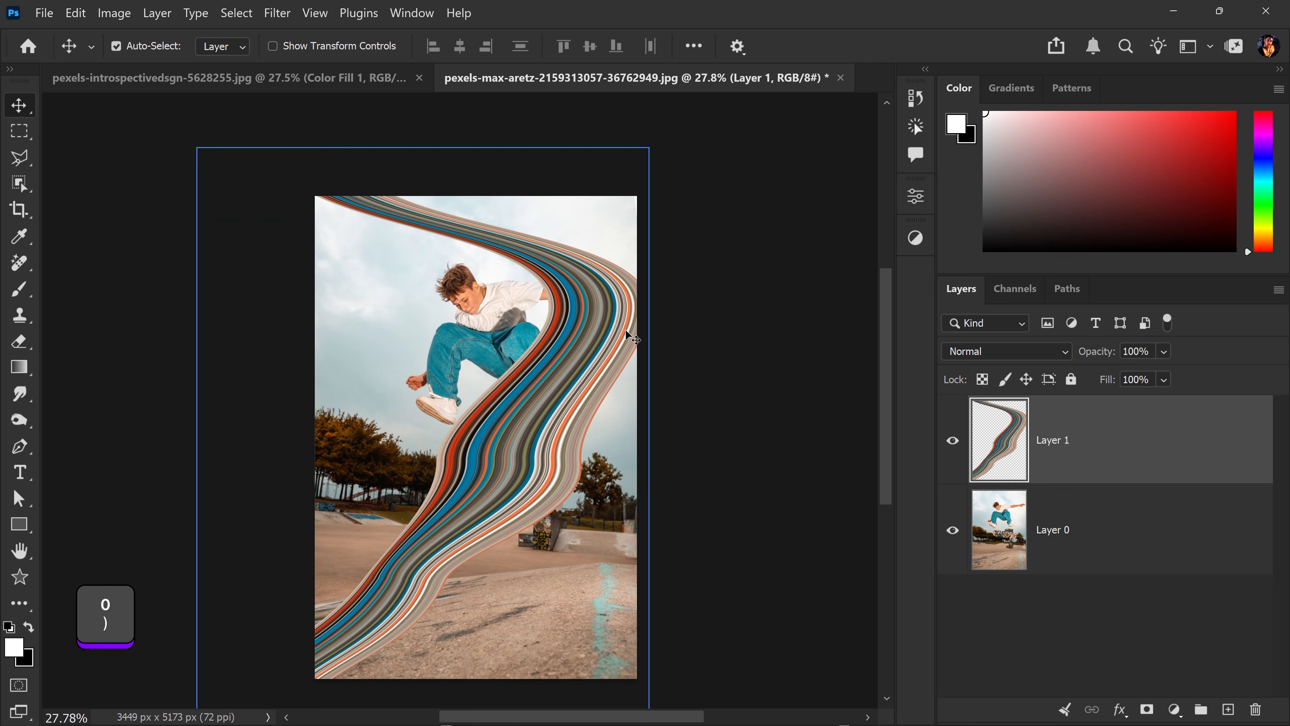
- Duplicate the skateboarder photo layer and, with the stripes hidden, remove the background from the copy
click(978, 531)
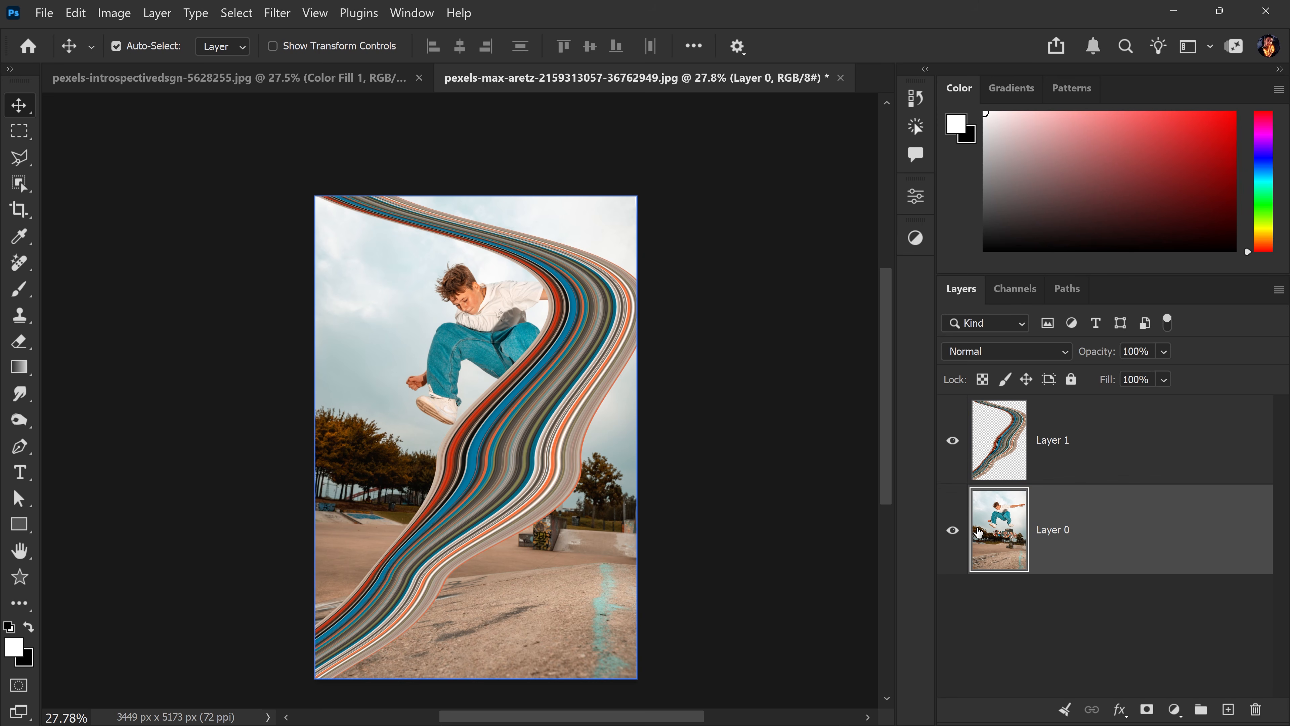
key(ctrl)
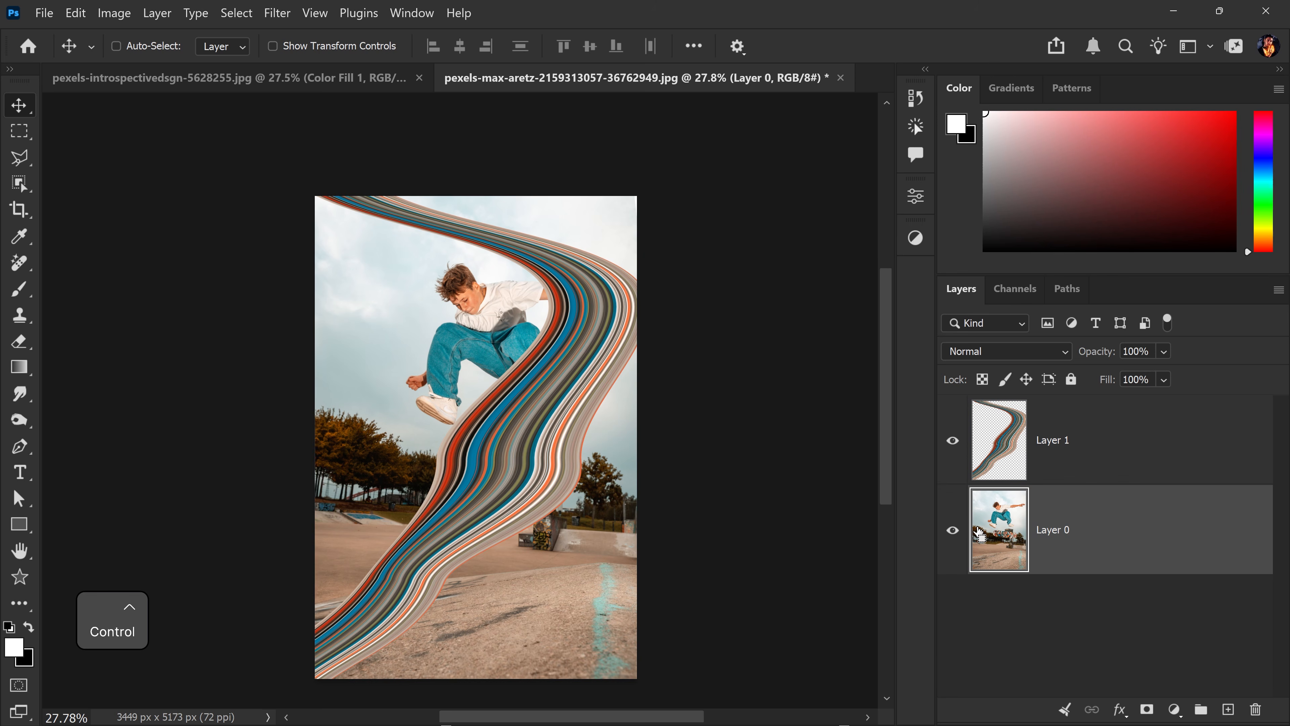
key(ctrl+j)
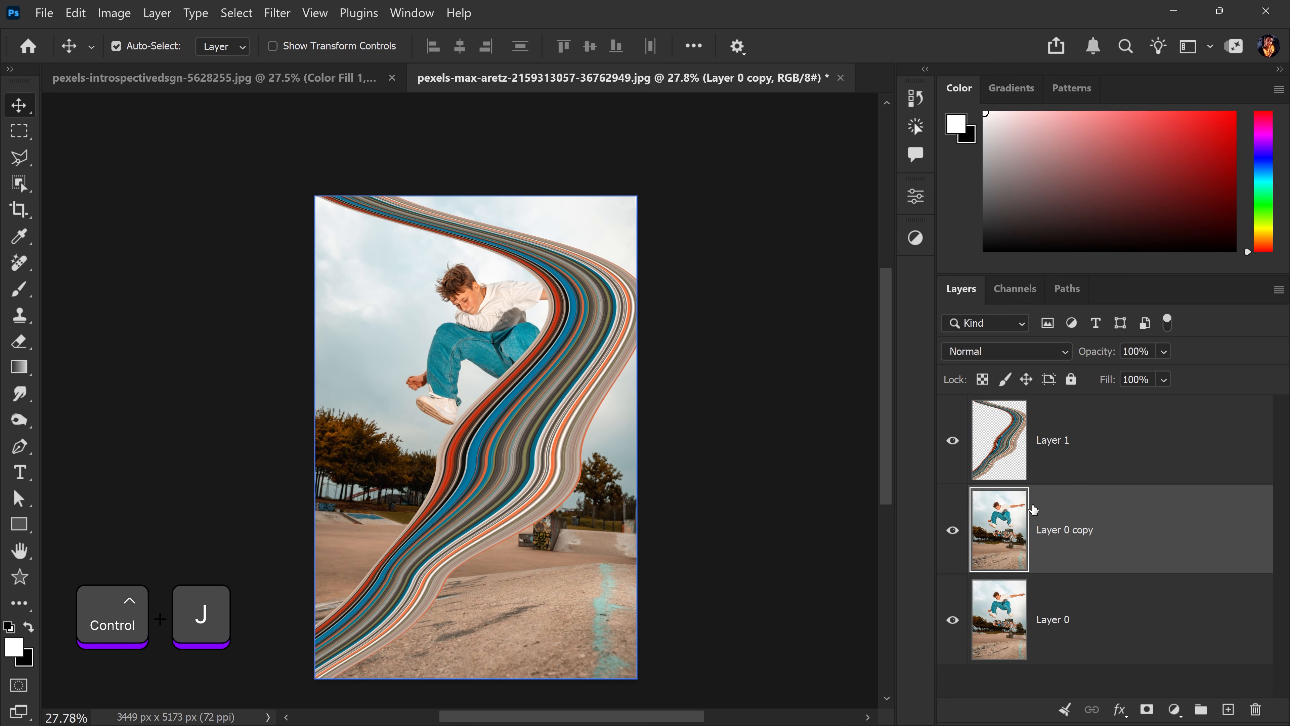
click(954, 442)
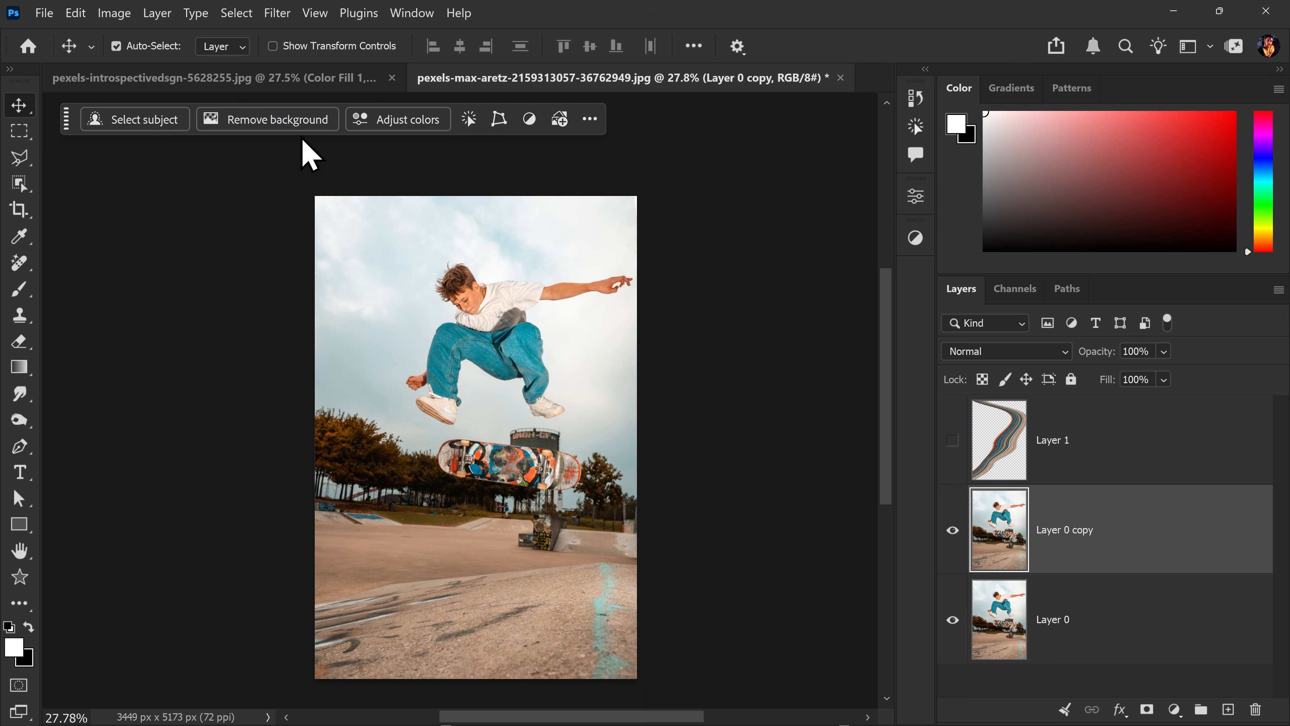
click(288, 129)
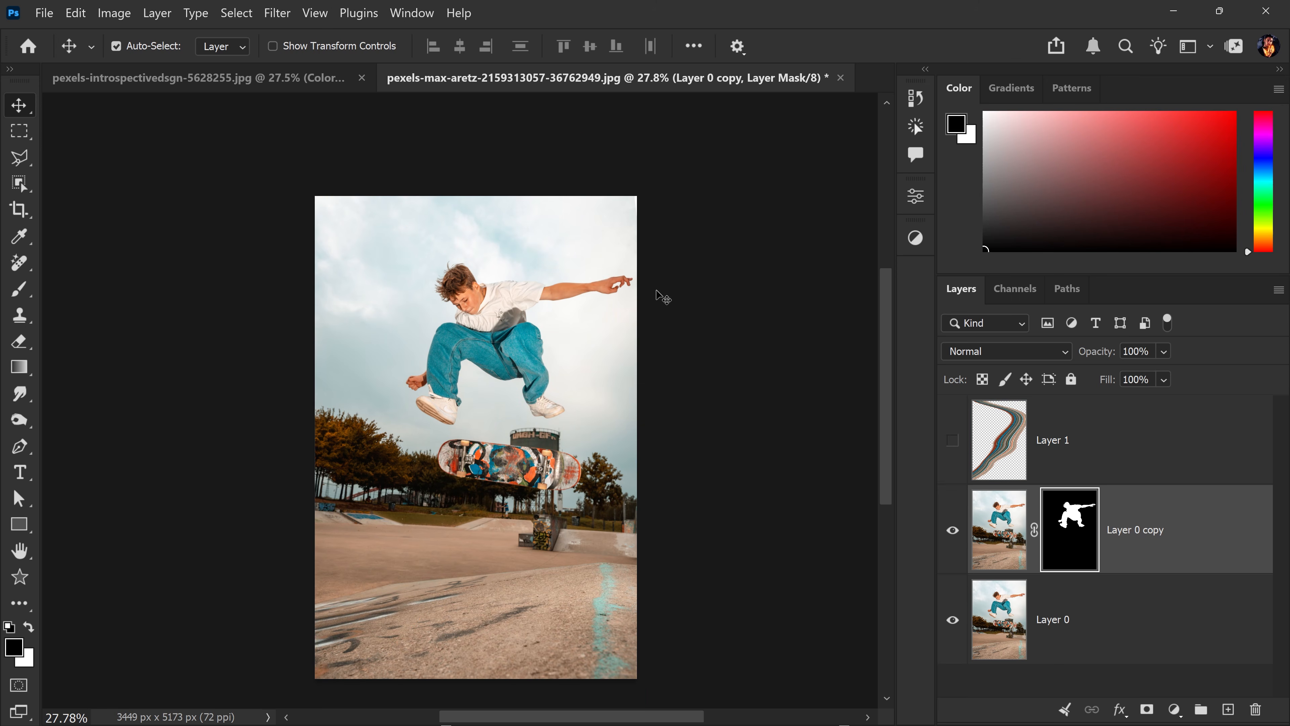
- Select the skateboard with the Object Selection Tool, keeping the Layer 0 copy mask active
alt+click(1067, 536)
scroll(522, 429, up, 3)
alt+click(1046, 524)
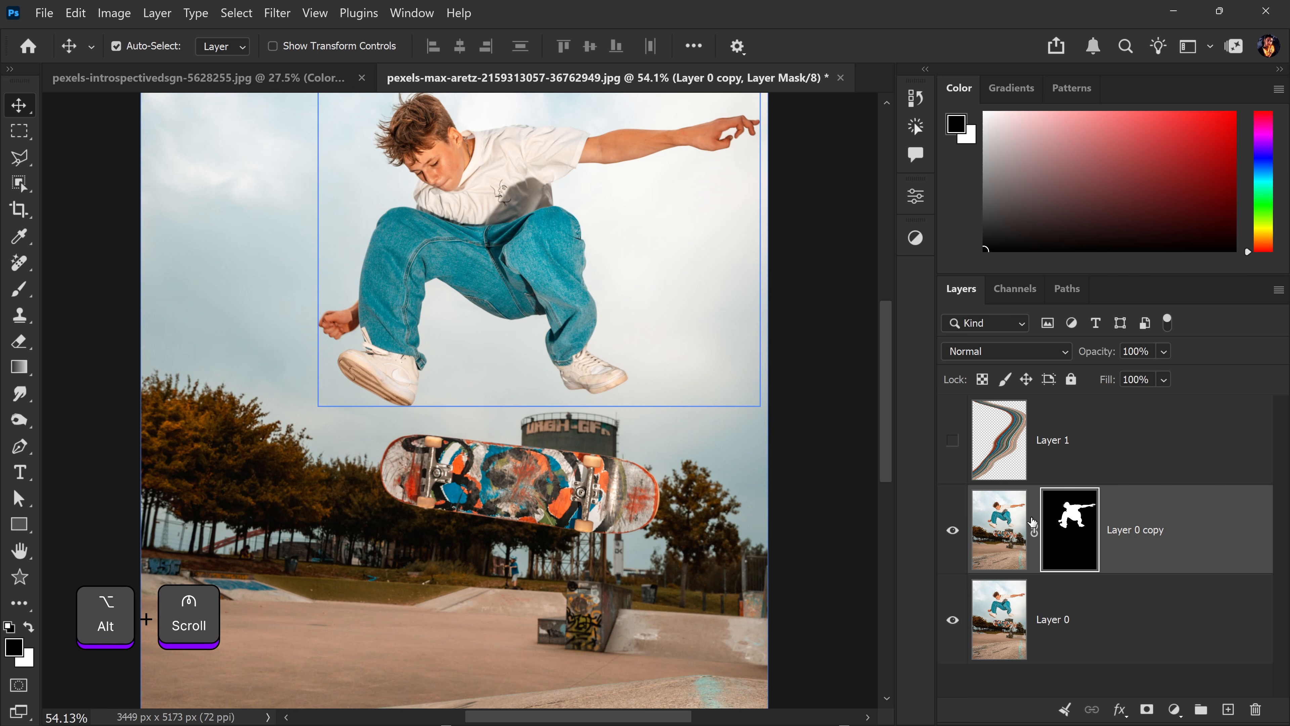
click(742, 502)
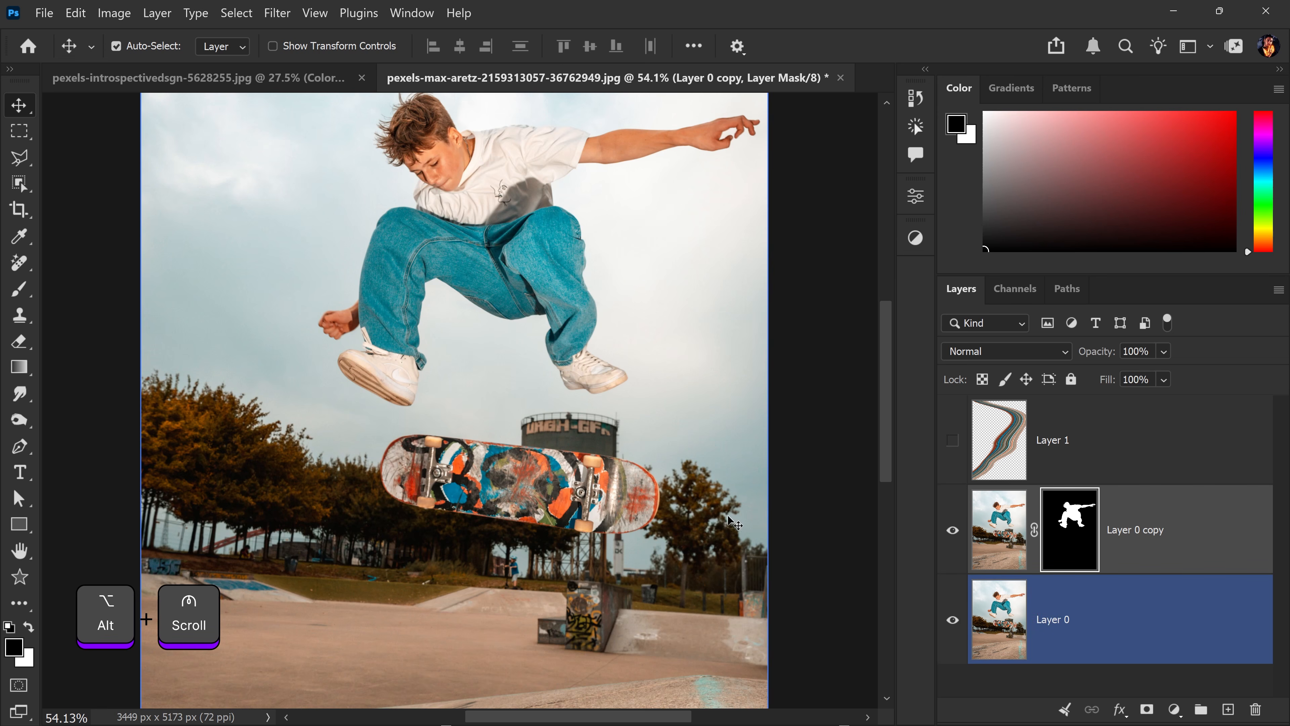
key(space)
drag(734, 524, 660, 452)
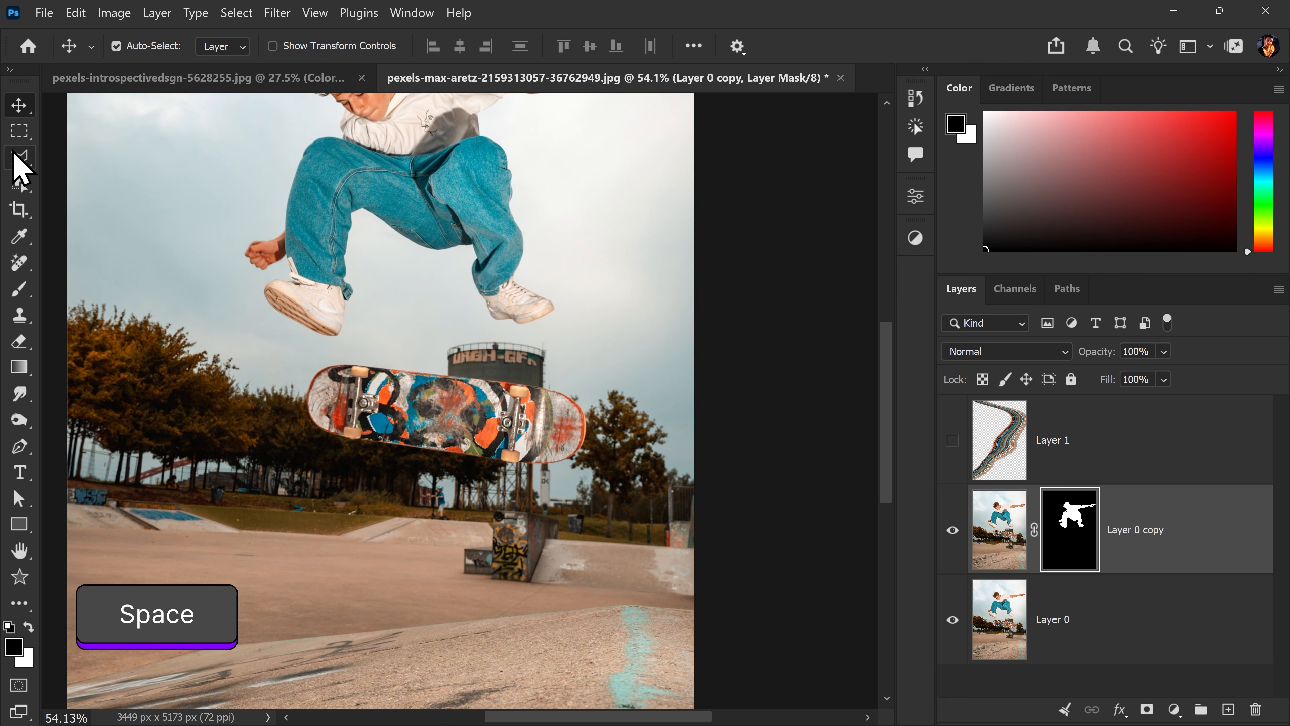
click(28, 178)
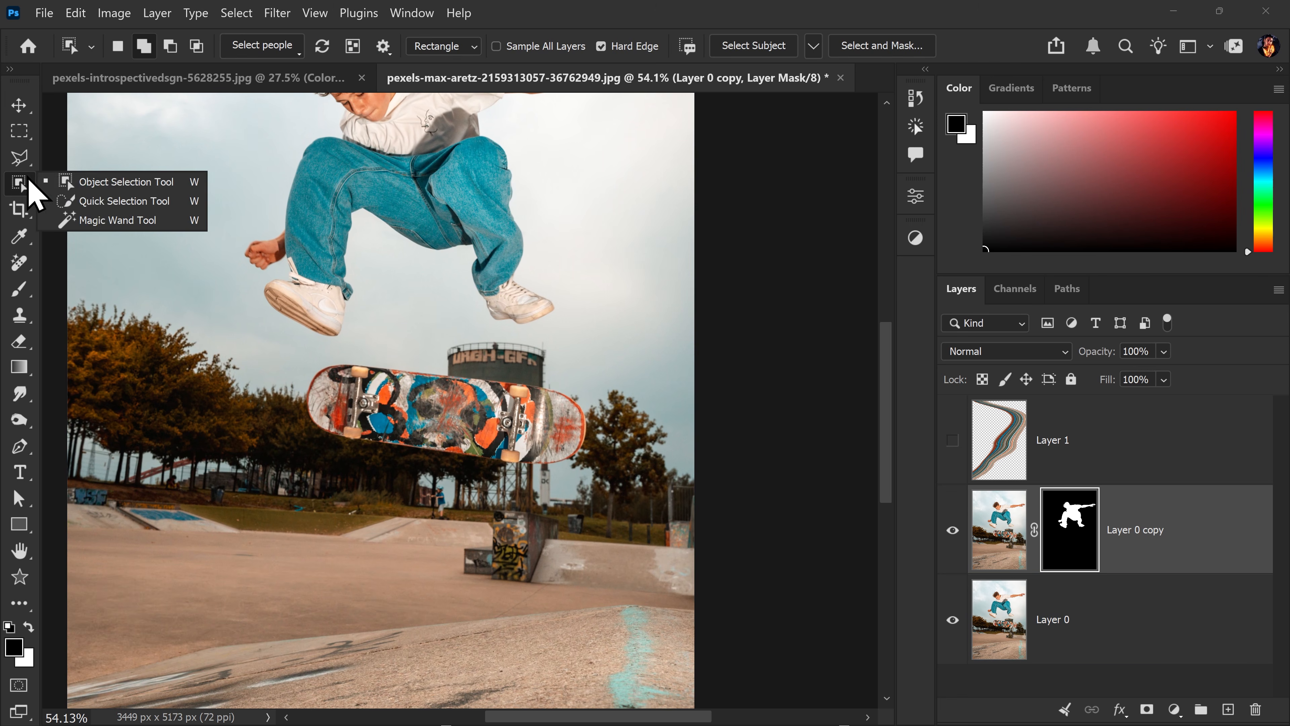
click(111, 181)
drag(607, 480, 287, 353)
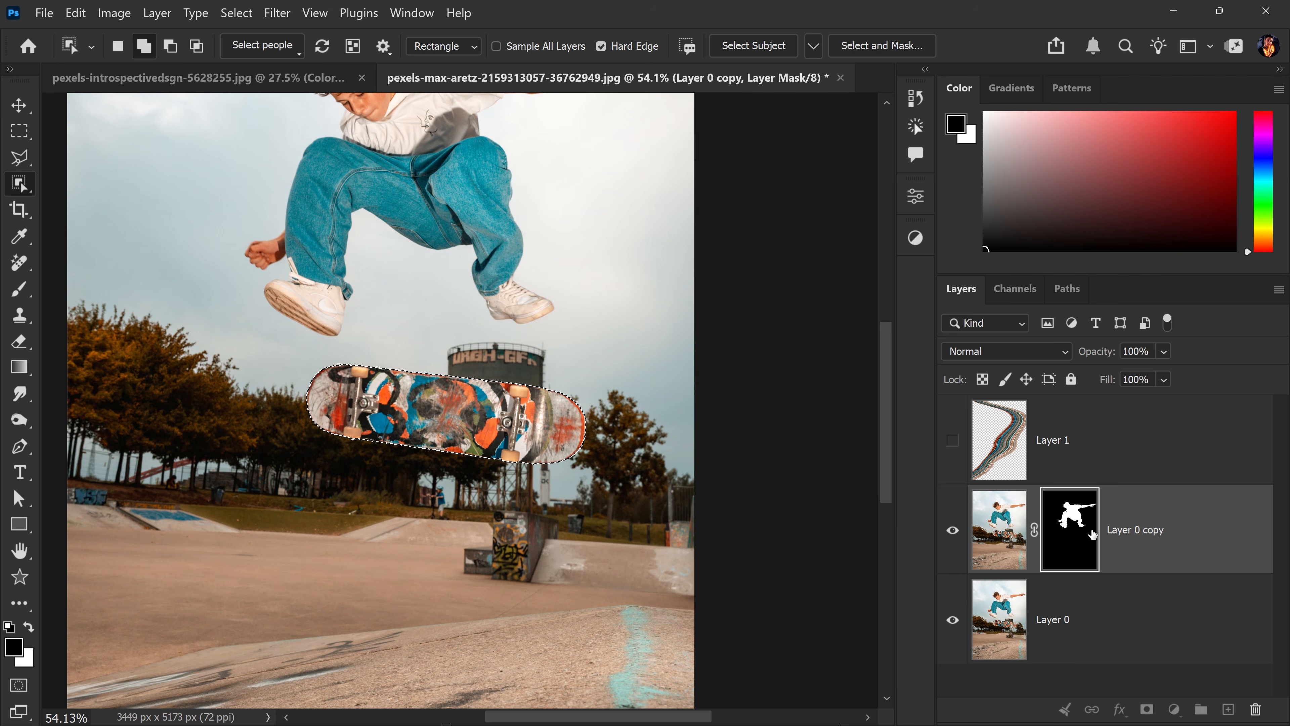
- Hide the original photo, paint white inside the selection on the copy's mask to reveal the skateboard, and deselect
click(20, 291)
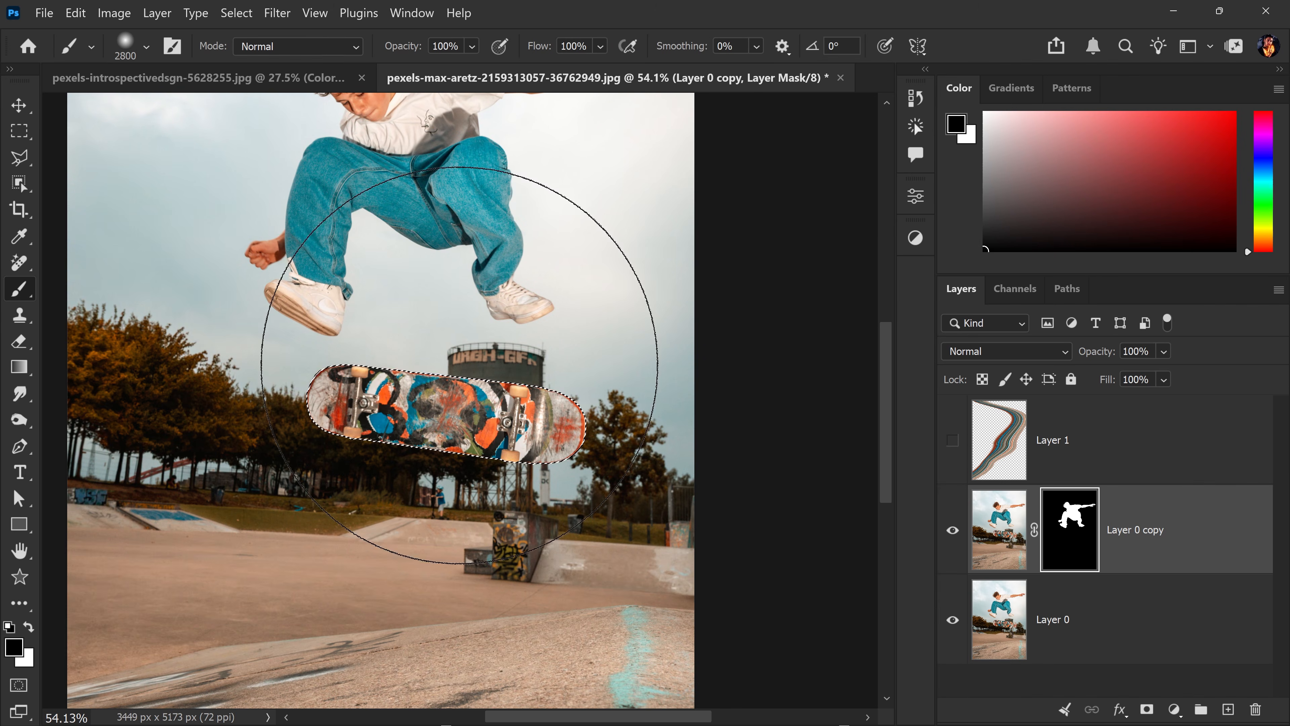
click(953, 620)
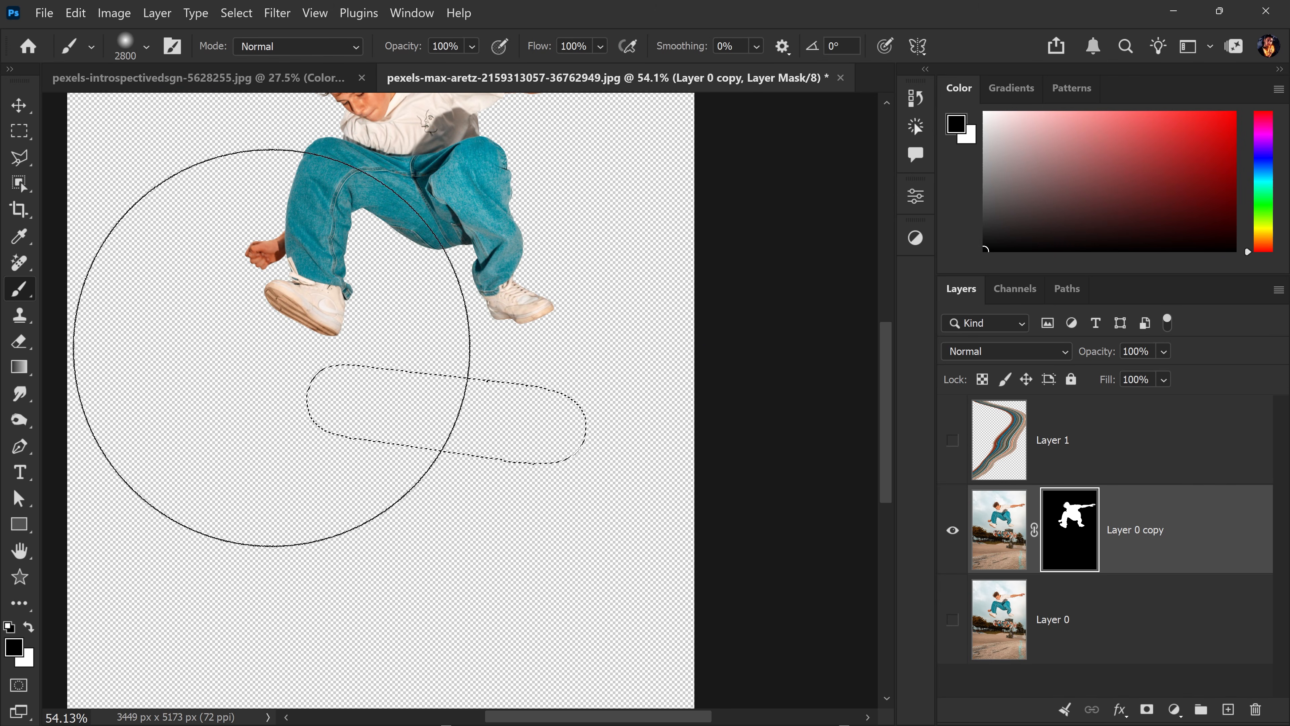
click(30, 628)
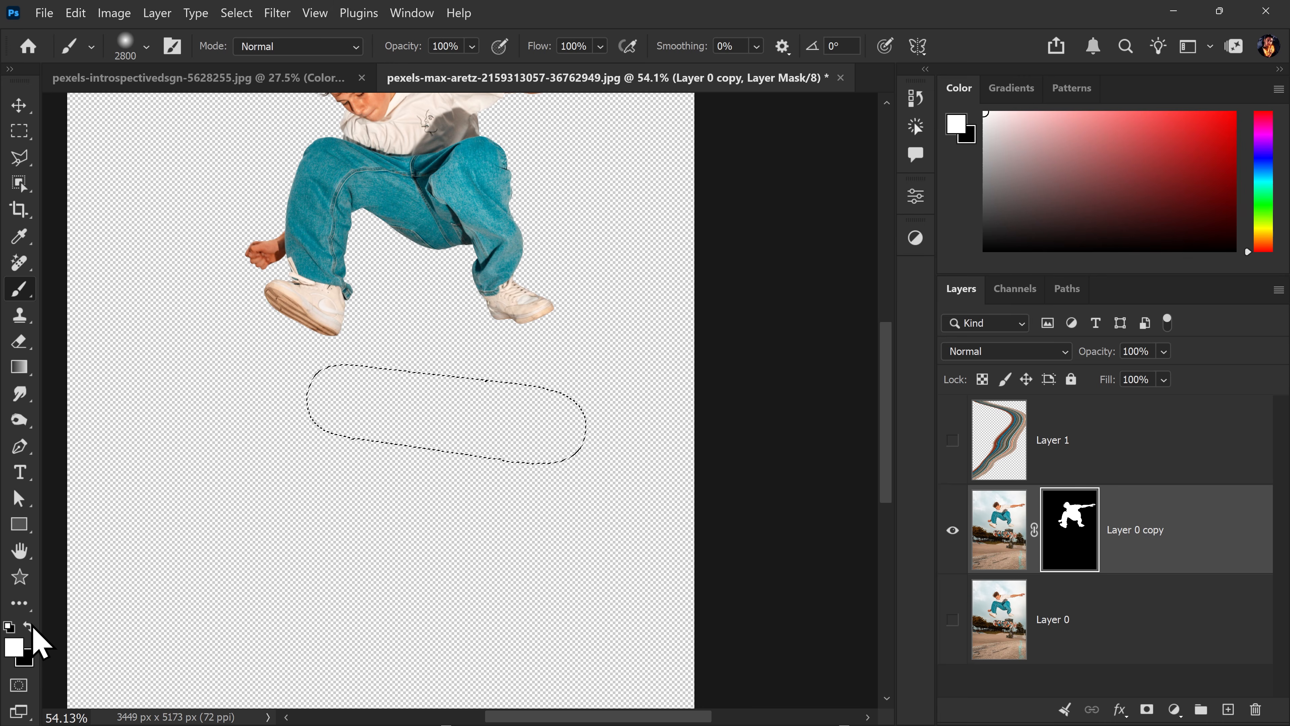
drag(553, 403, 366, 403)
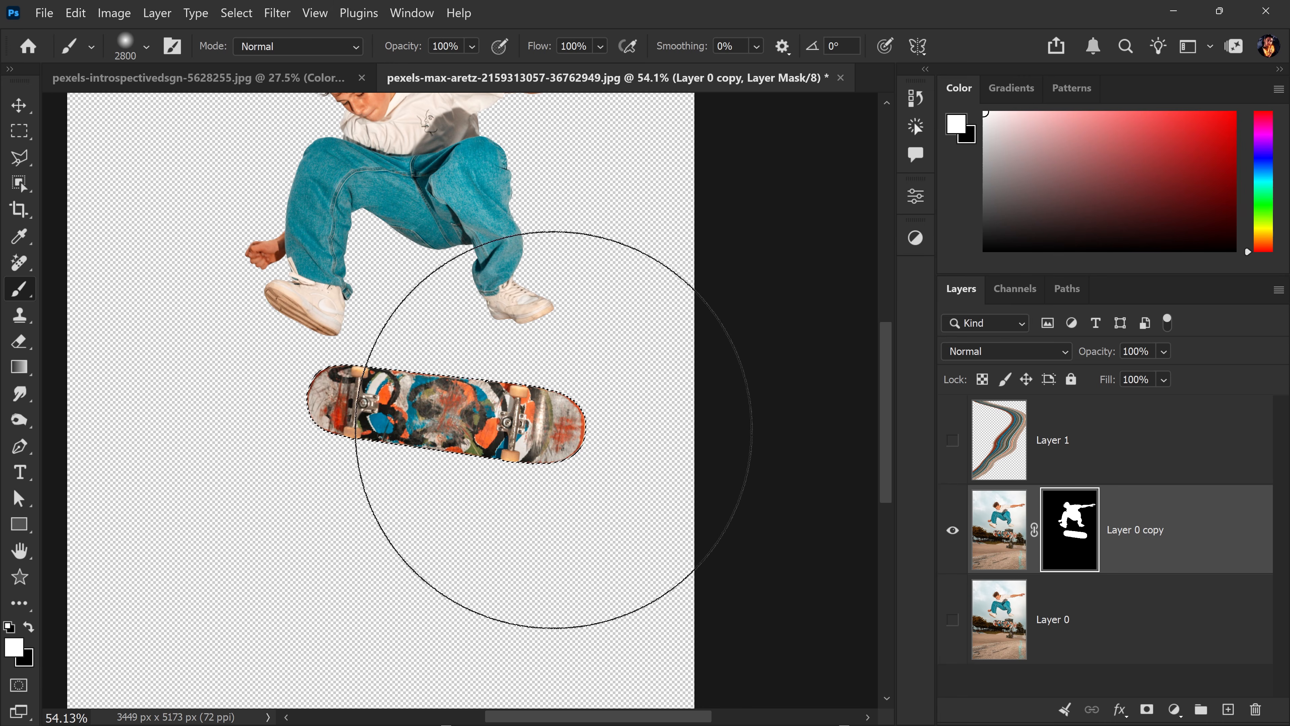
key(ctrl+d)
click(19, 105)
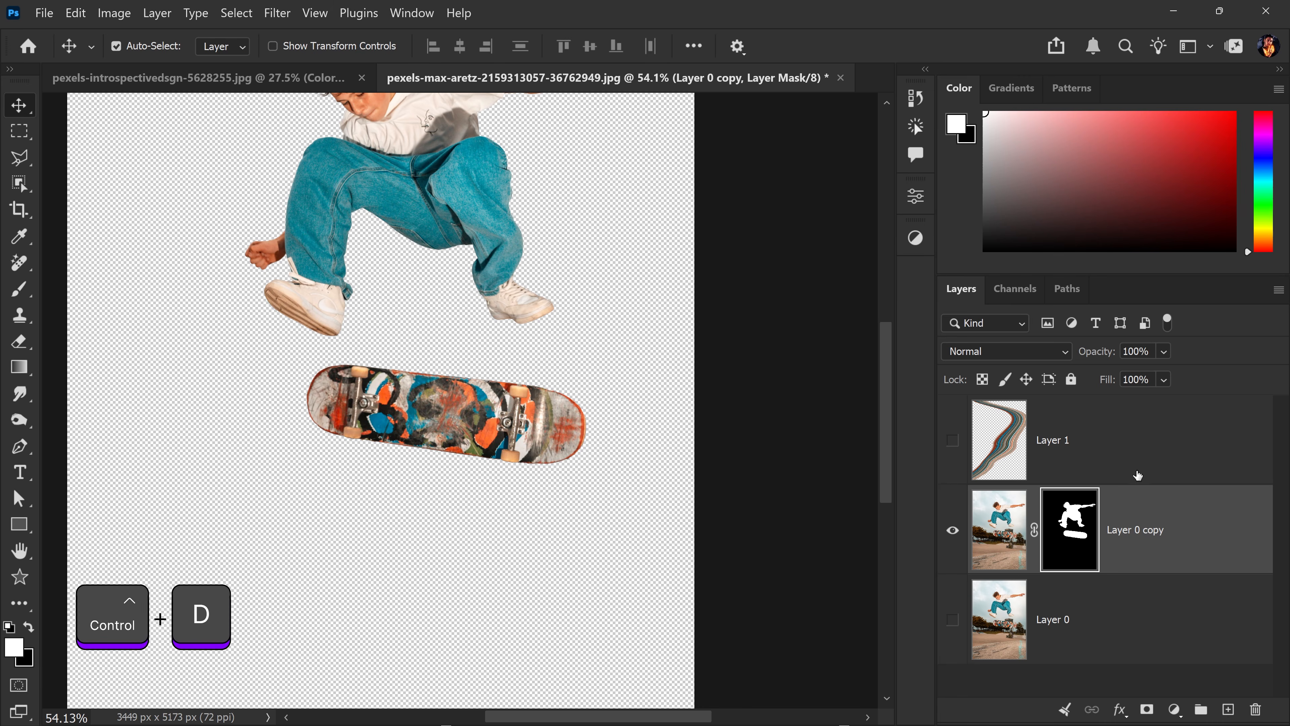
- Show the stripes and original photo layers again and place the stripes layer beneath the skater cutout
click(953, 440)
click(953, 620)
click(1080, 432)
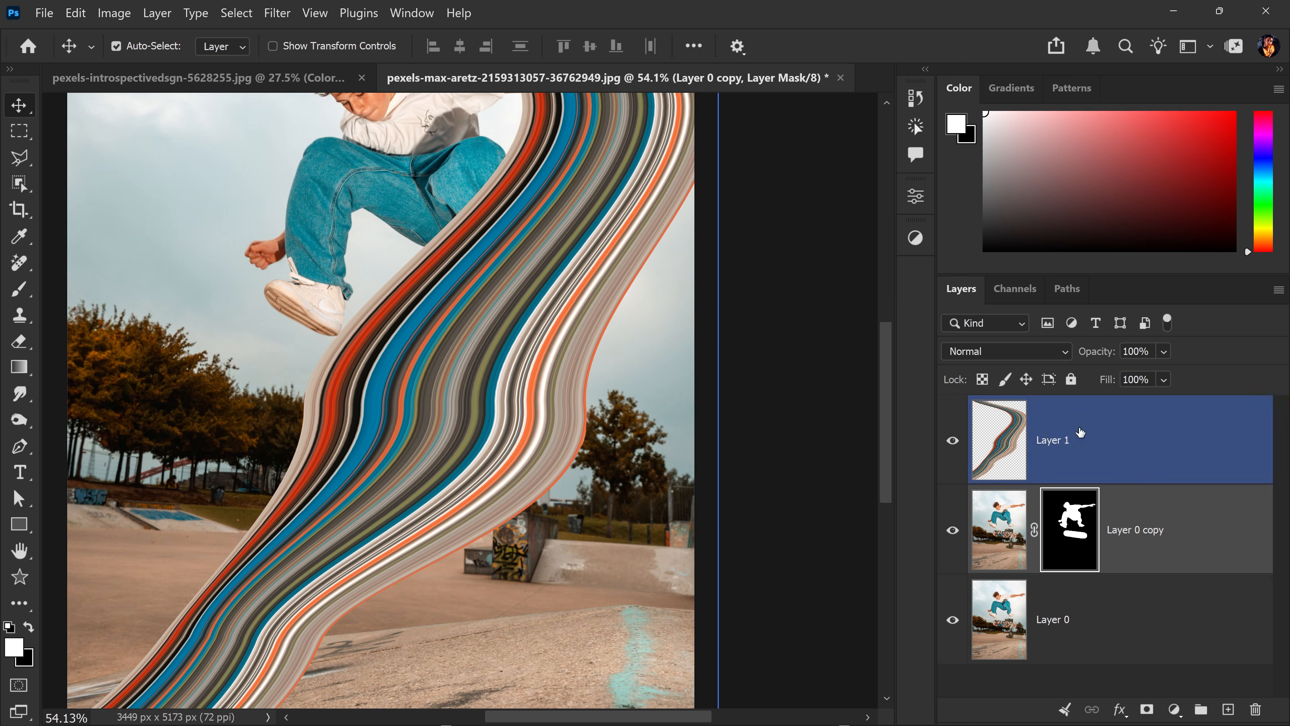
drag(1080, 438, 1128, 570)
scroll(488, 407, down, 3)
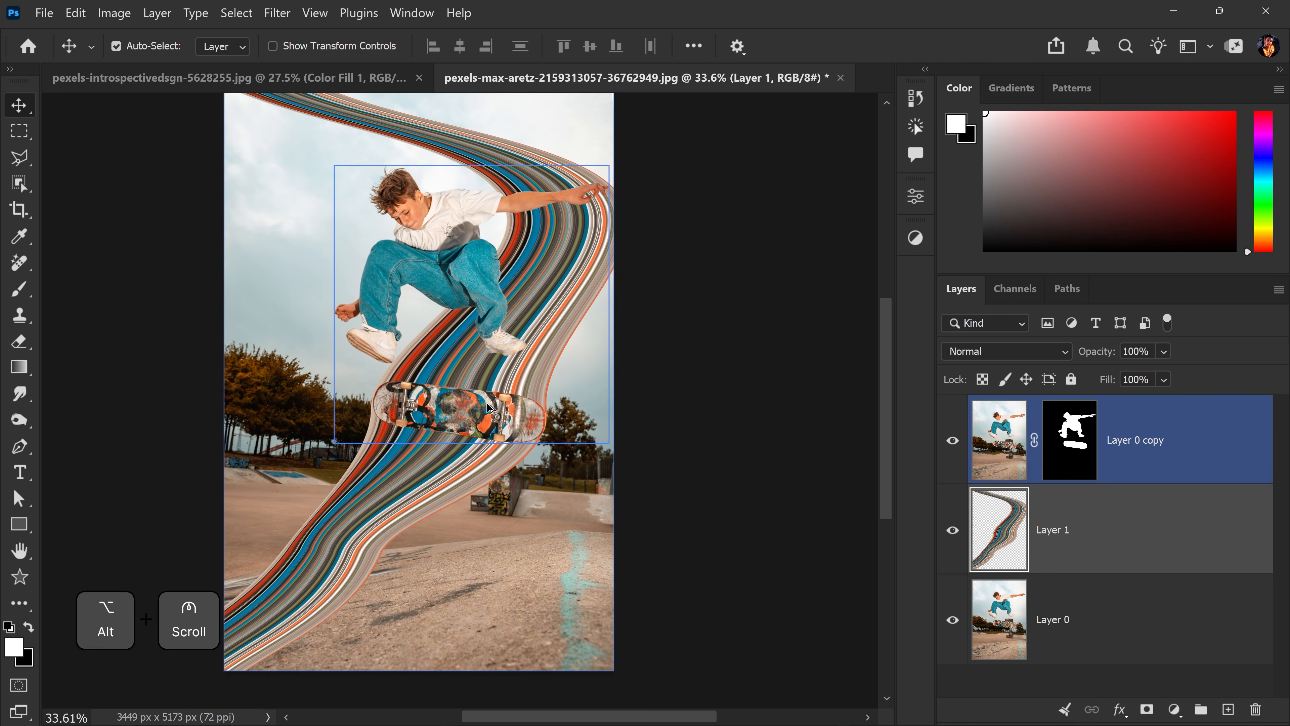
scroll(487, 407, up, 1)
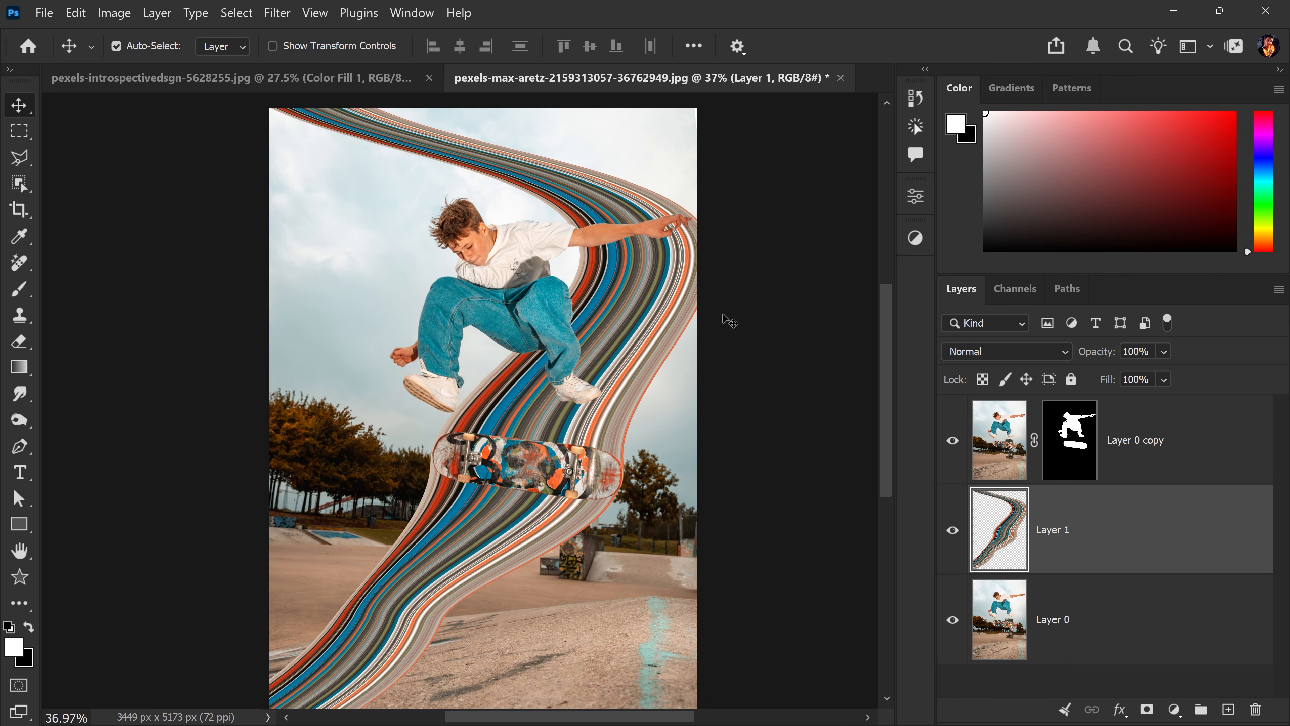
- Activate the Layer 0 copy mask and load the outline of the stripes on Layer 1 as a selection
click(1067, 440)
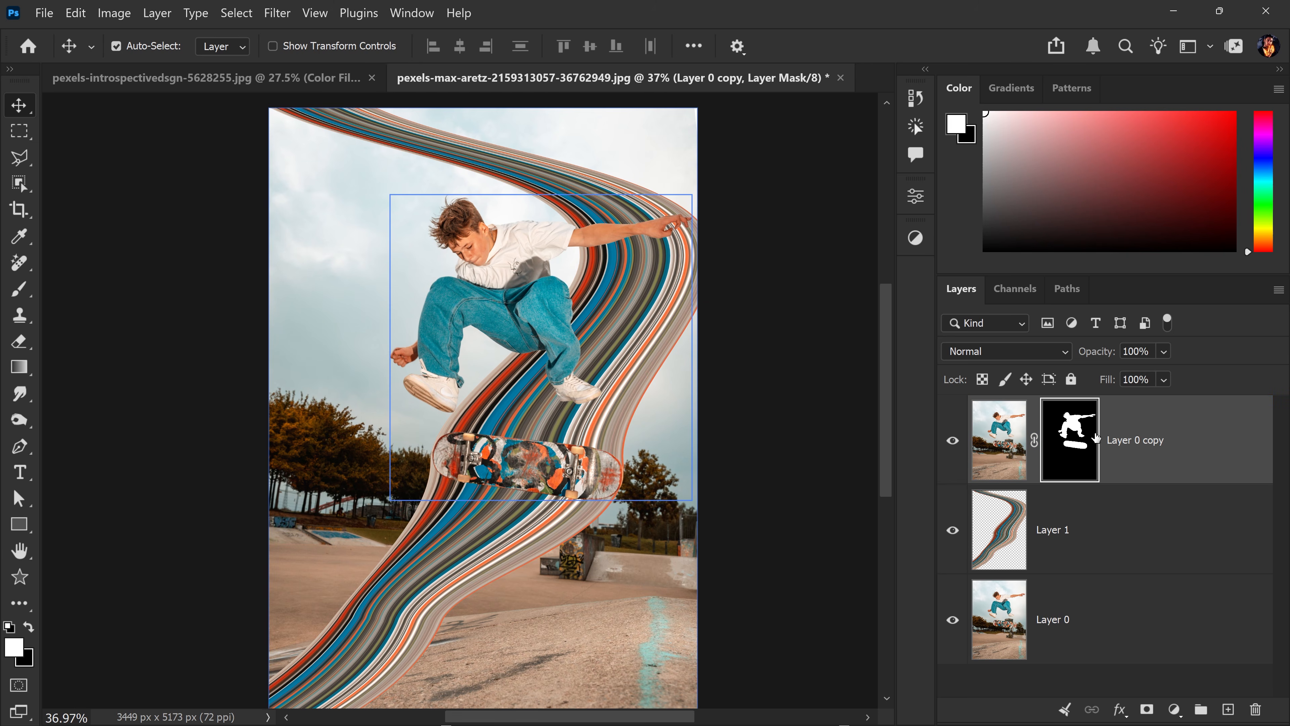
drag(1049, 446, 1065, 519)
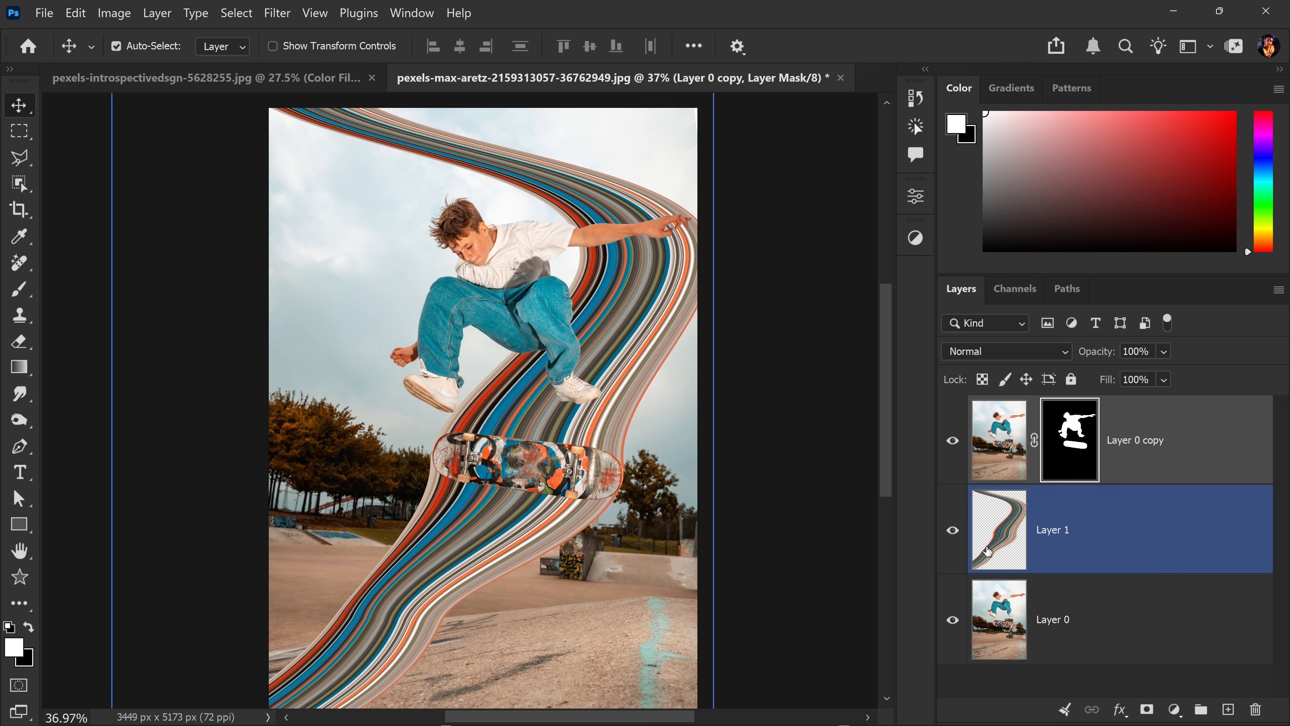
key(ctrl)
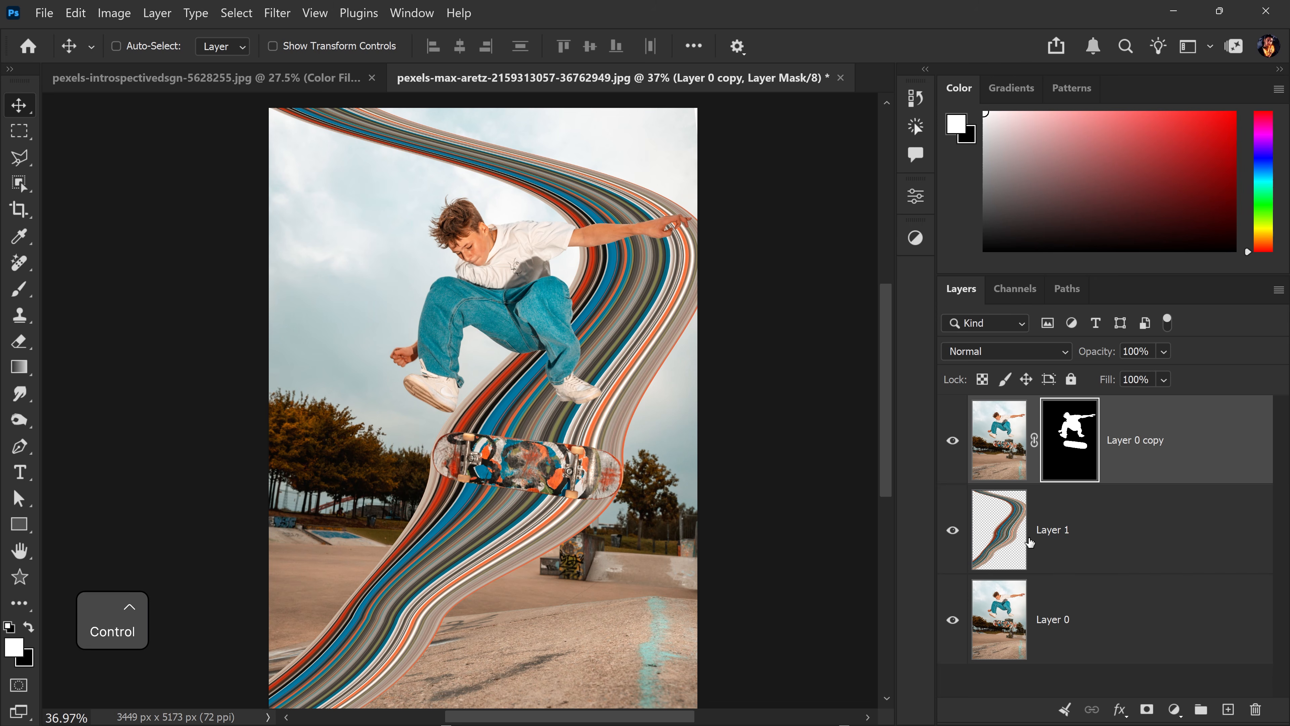
ctrl+click(1030, 543)
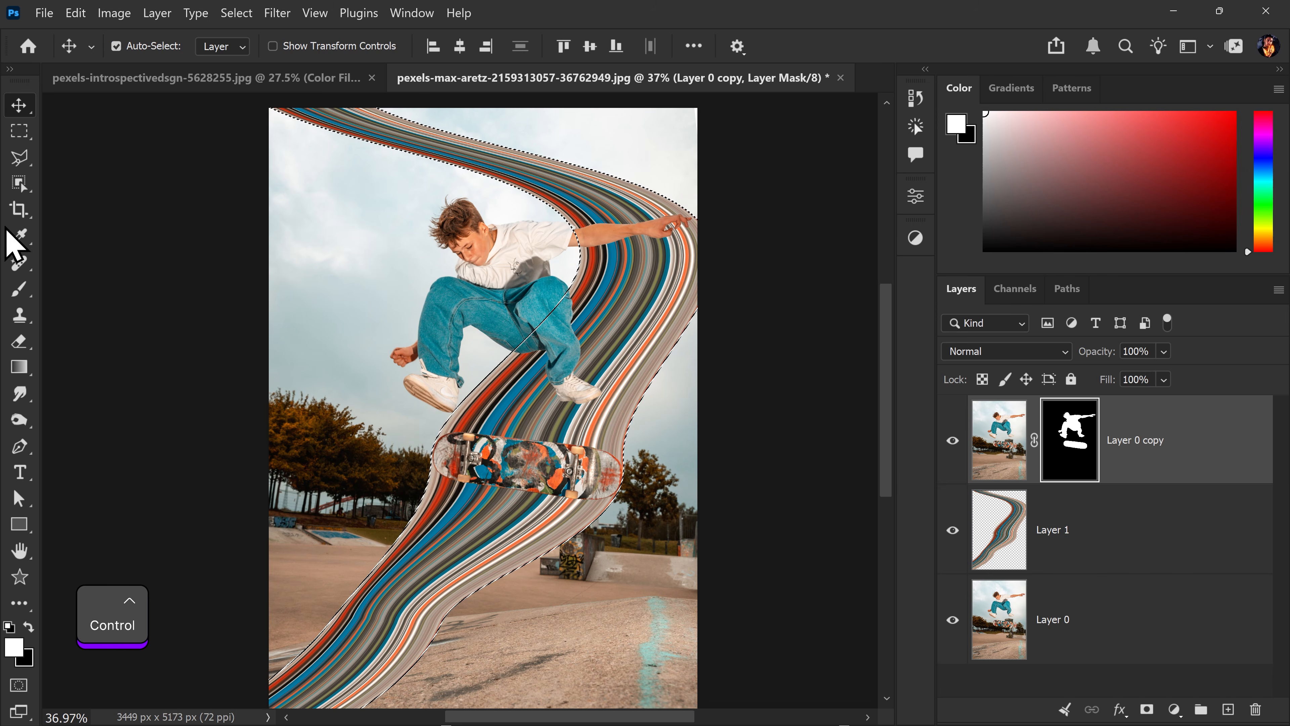
- Paint black with a 600 px brush on the skater's mask to hide the outstretched arm behind the stripes, and deselect
click(19, 290)
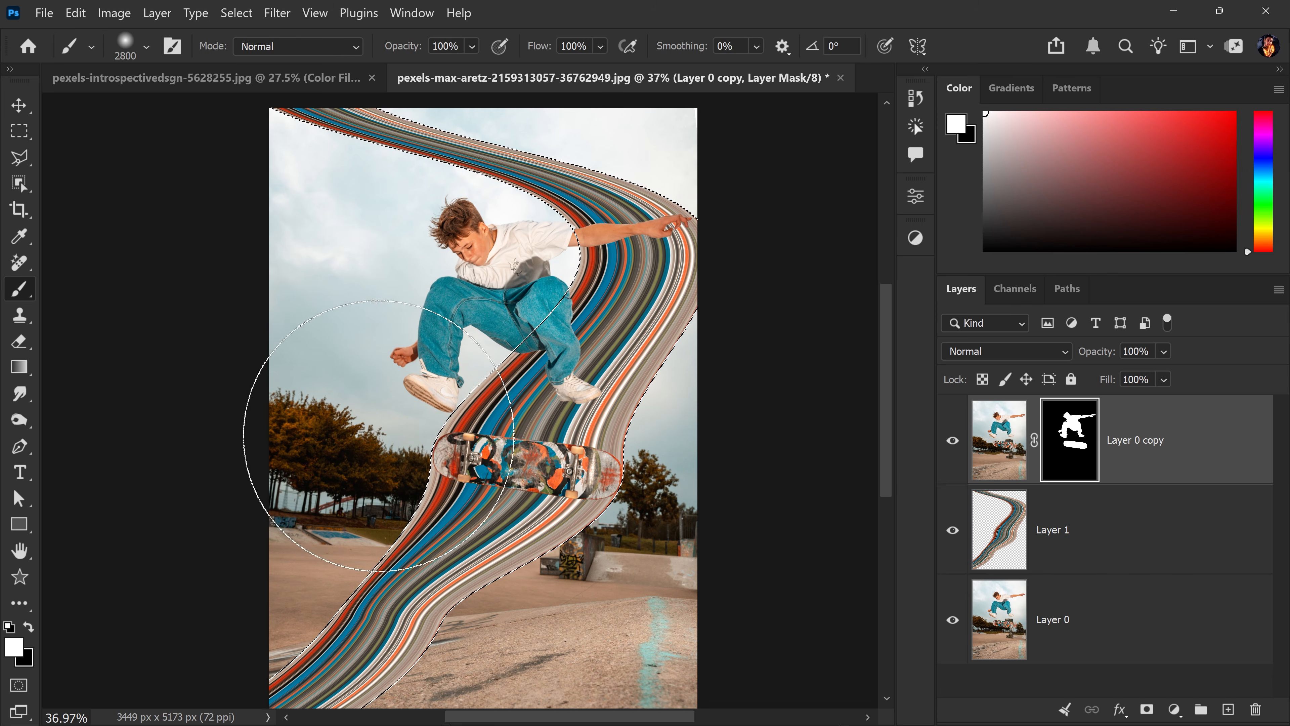
key(x)
drag(713, 225, 584, 252)
key(ctrl+z)
key(bracketleft)
key(bracketleft)
key(bracketleft)
key(bracketleft)
key(bracketleft)
key(bracketleft)
key(bracketleft)
key(bracketleft)
key(bracketleft)
key(bracketleft)
key(bracketleft)
key(bracketleft)
key(bracketleft)
key(bracketleft)
key(bracketleft)
key(bracketleft)
key(bracketleft)
key(bracketleft)
key(bracketleft)
key(bracketleft)
key(bracketleft)
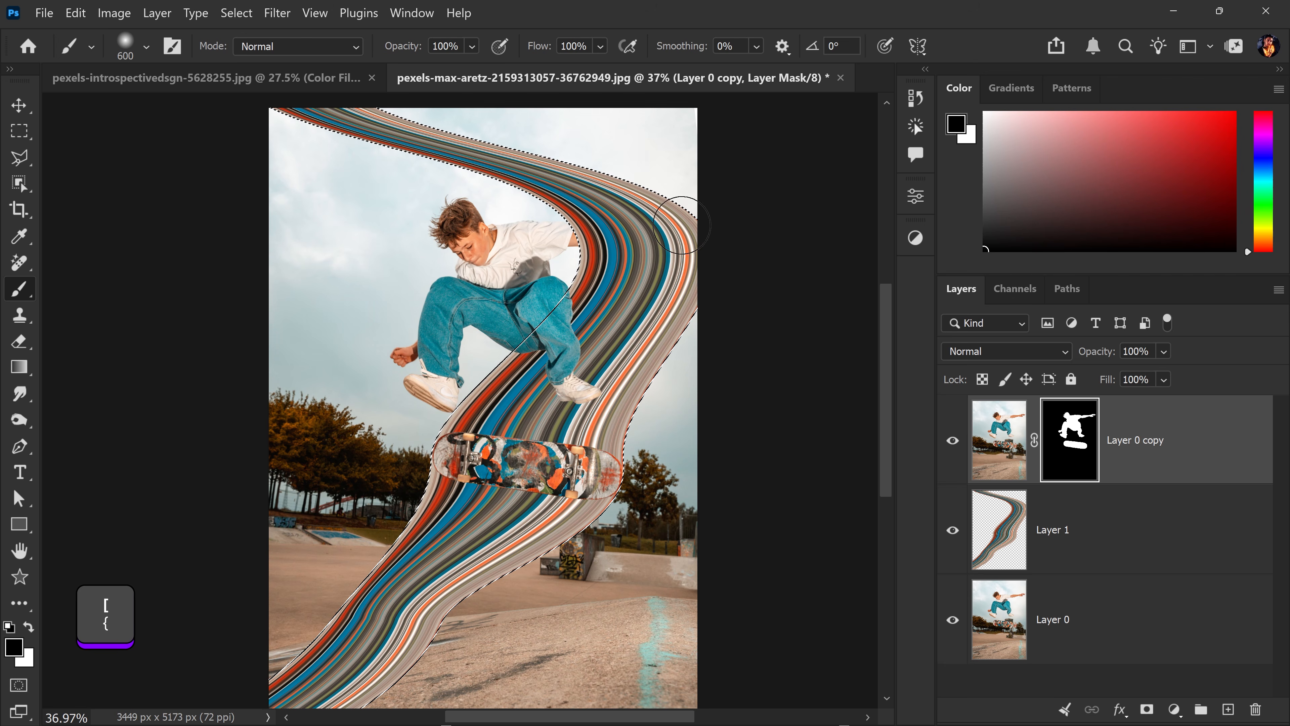
key(ctrl+d)
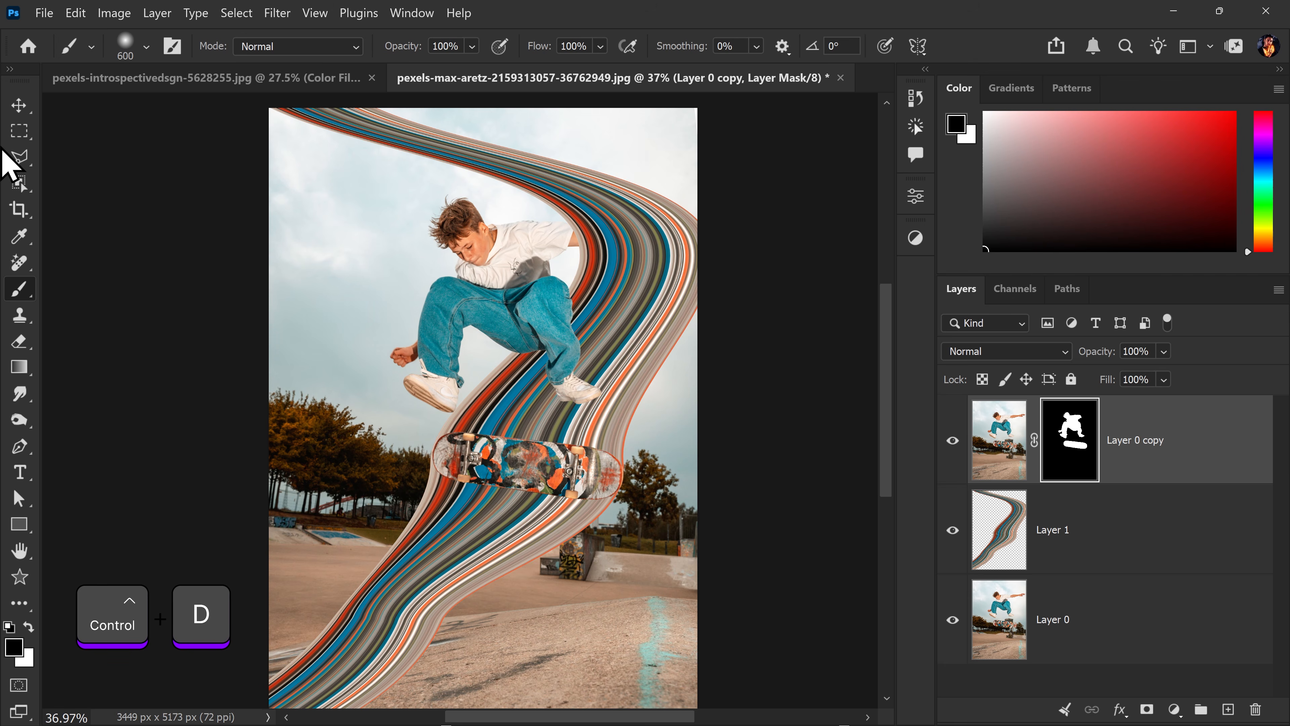
- Add a Gradient Map adjustment layer directly above the original photo on Layer 0
scroll(562, 339, down, 2)
mouse_move(575, 357)
mouse_down()
mouse_move(595, 351)
mouse_move(498, 327)
mouse_up()
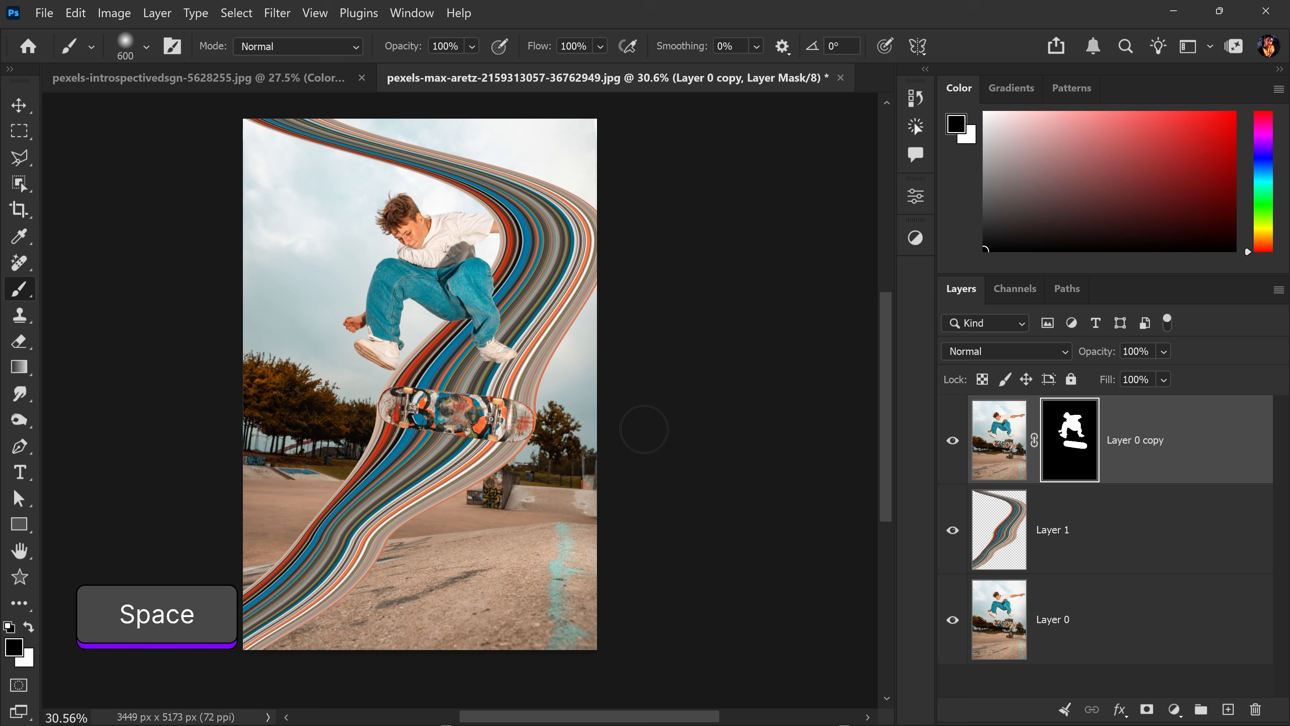
click(1111, 626)
click(1175, 710)
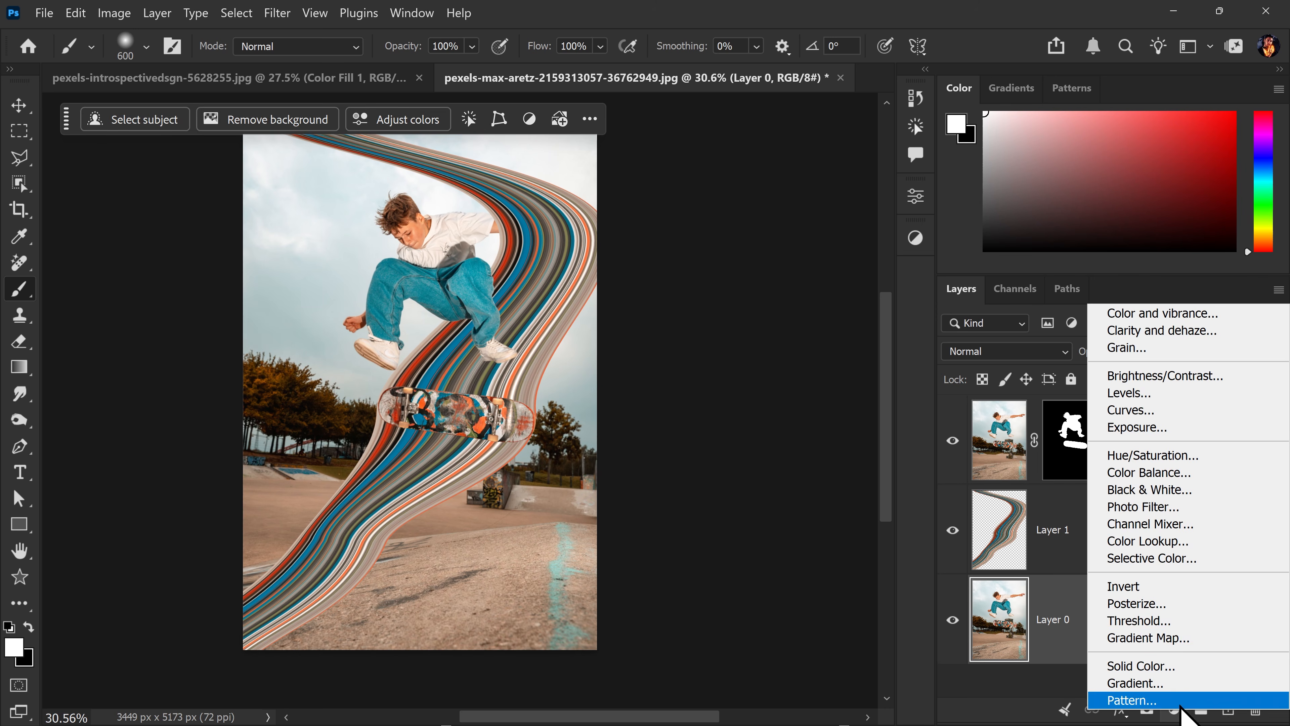
click(1154, 641)
- Recolour the gradient map to run between light blue (#1fbce9) and purple, with Reverse enabled
click(718, 268)
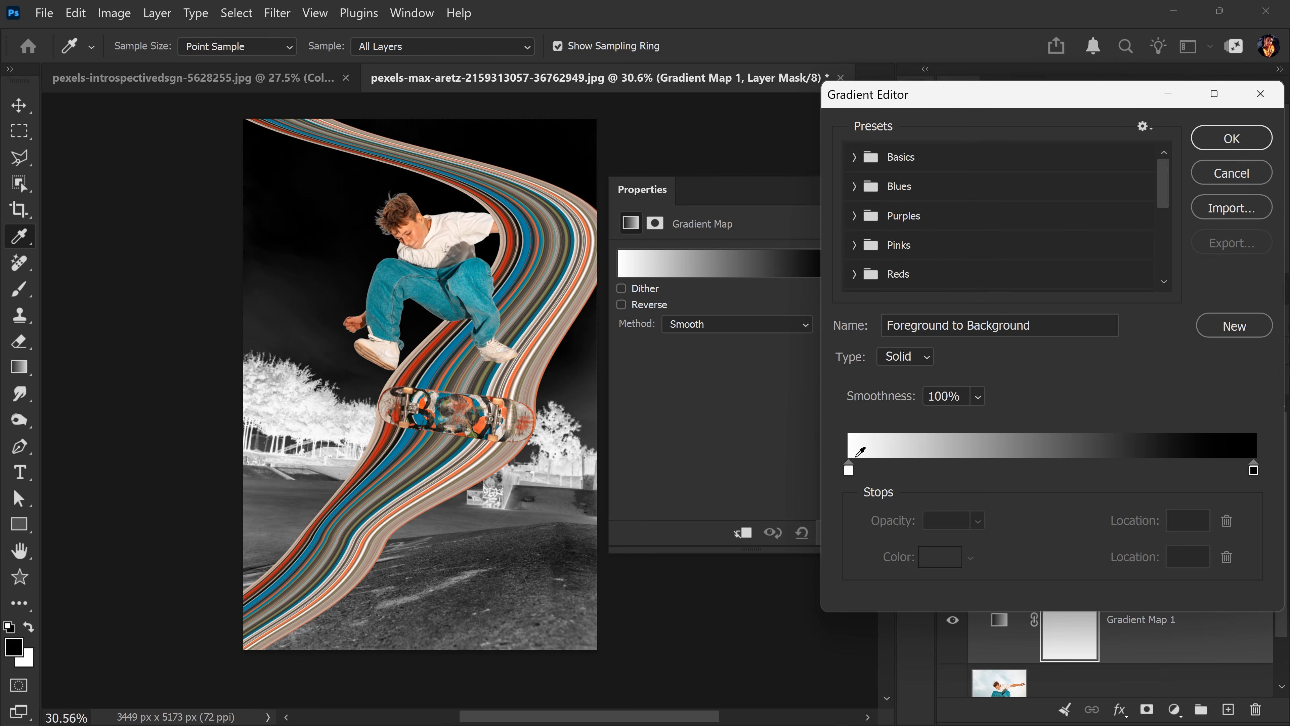
click(849, 470)
click(940, 557)
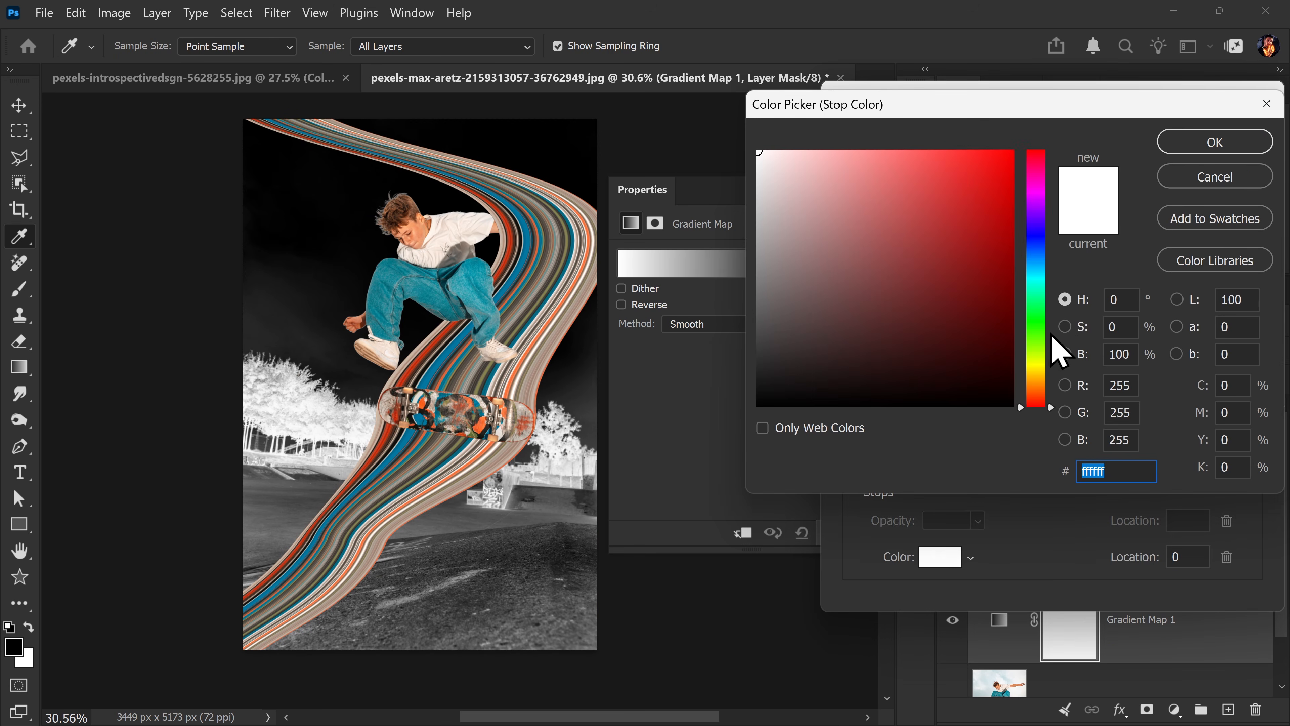
click(1032, 269)
mouse_move(958, 248)
mouse_down()
mouse_move(942, 213)
mouse_move(974, 178)
mouse_up()
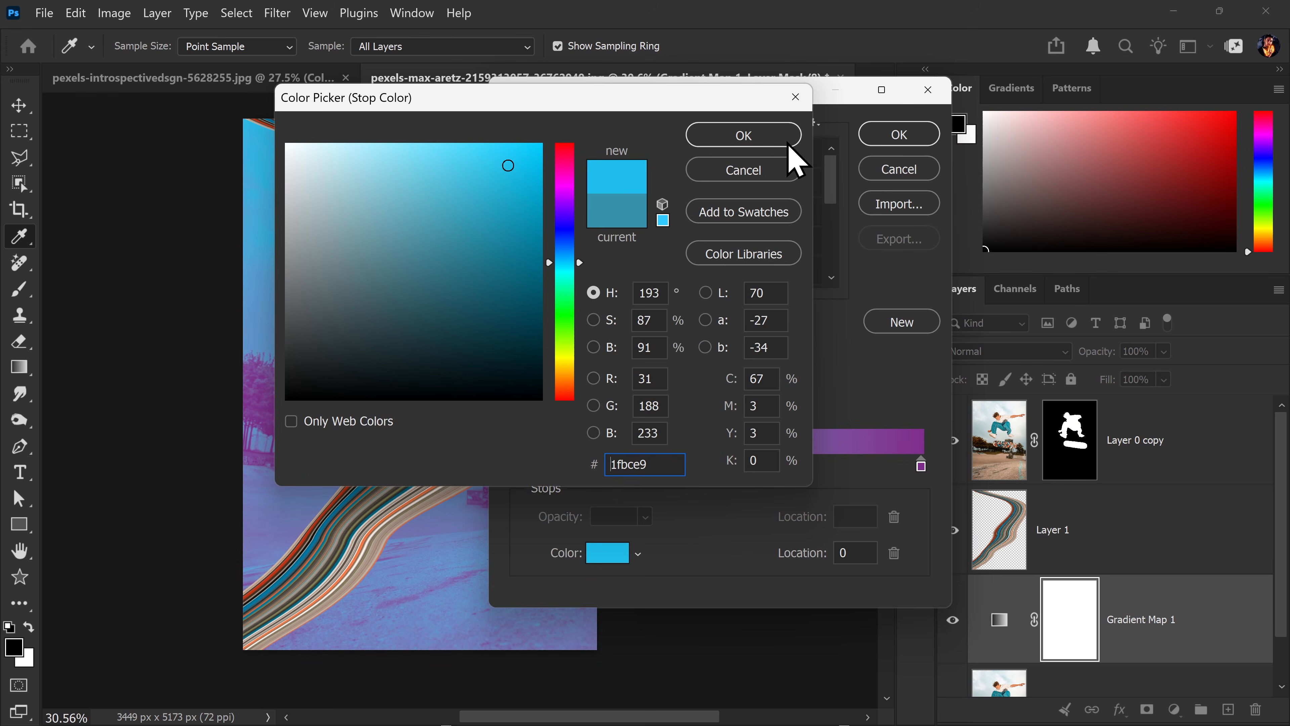
click(777, 139)
click(895, 135)
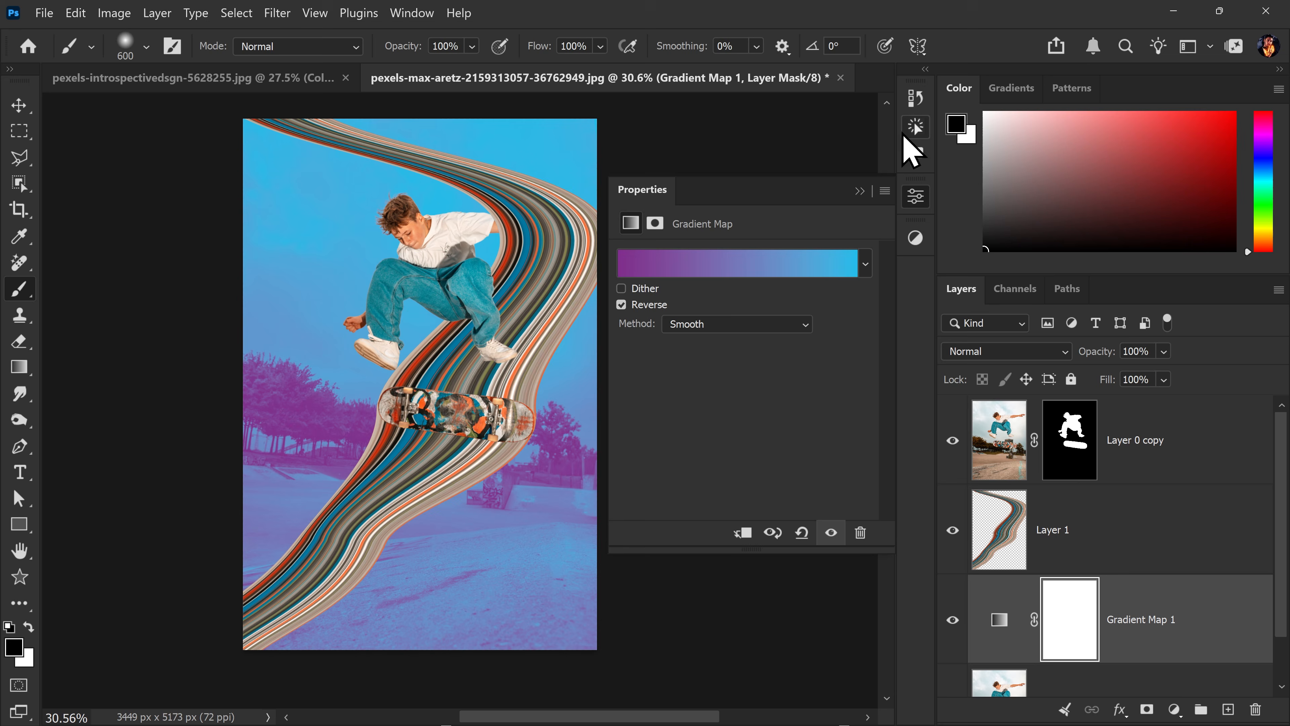
- Change the gradient map's purple stop to a brighter, bluer violet and close the adjustment's settings
click(749, 265)
click(914, 467)
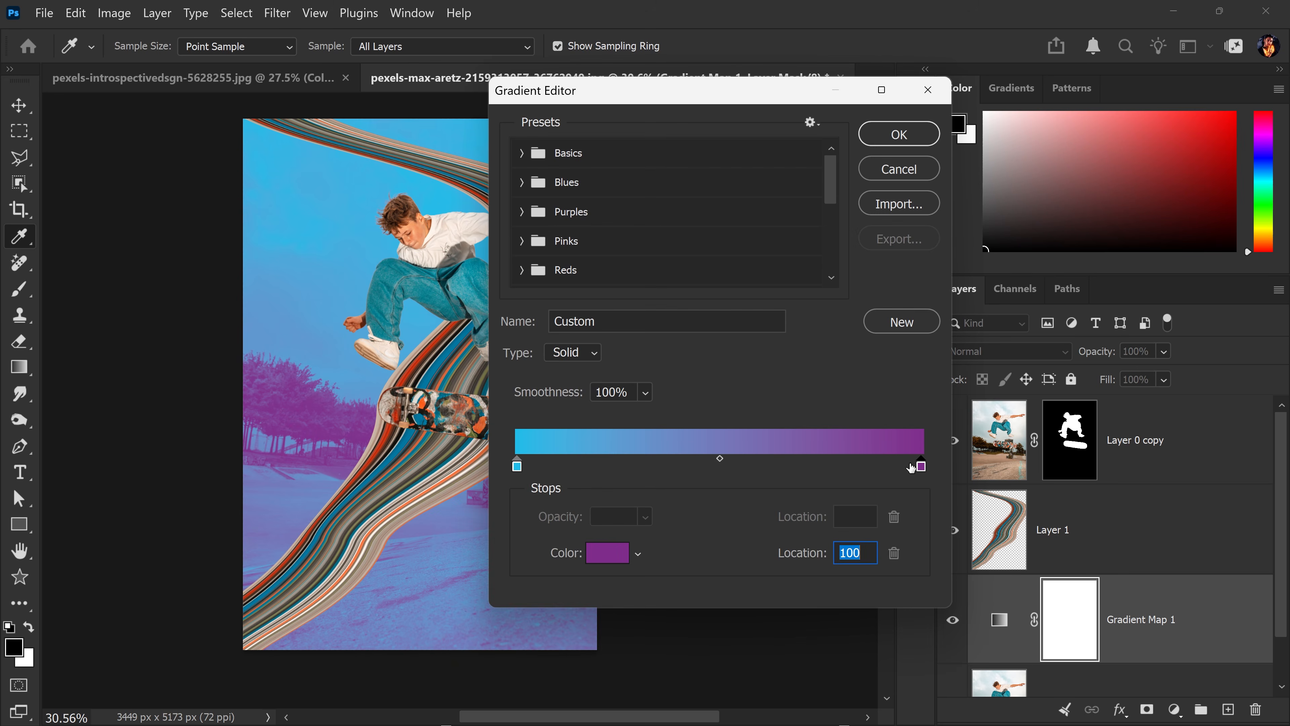
click(621, 550)
drag(568, 200, 564, 207)
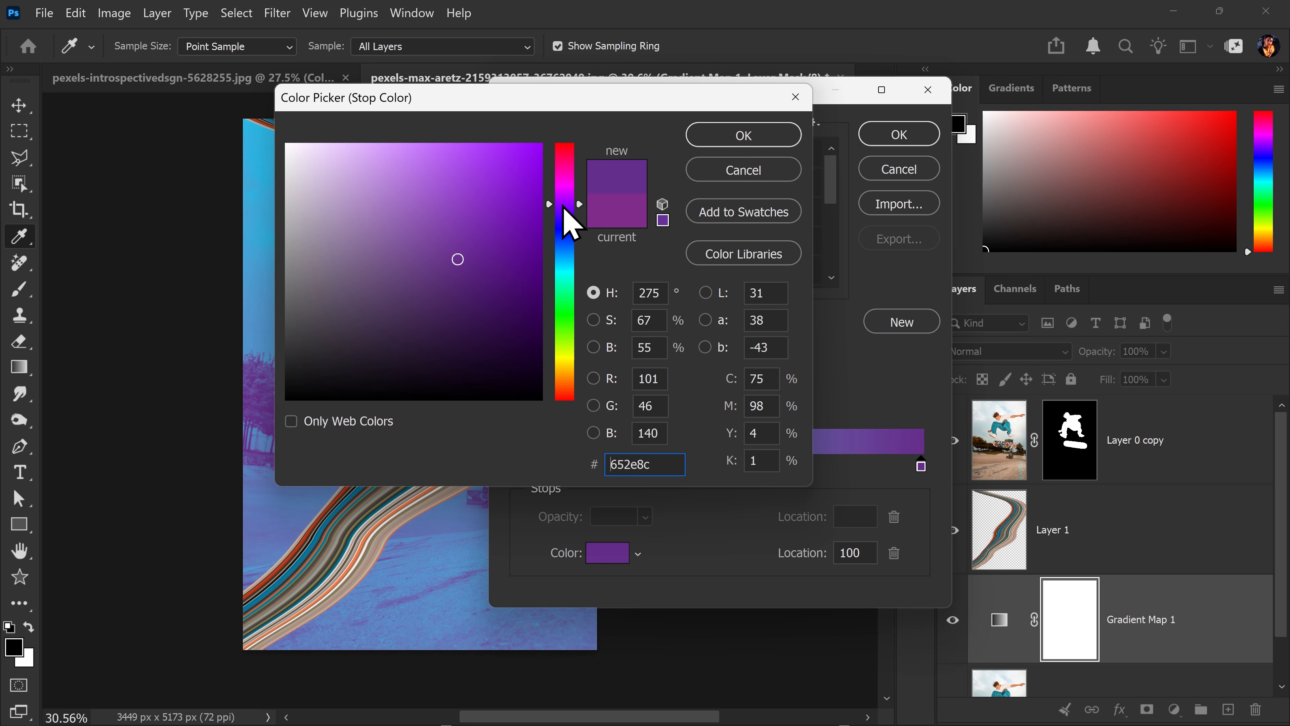
click(468, 210)
click(756, 139)
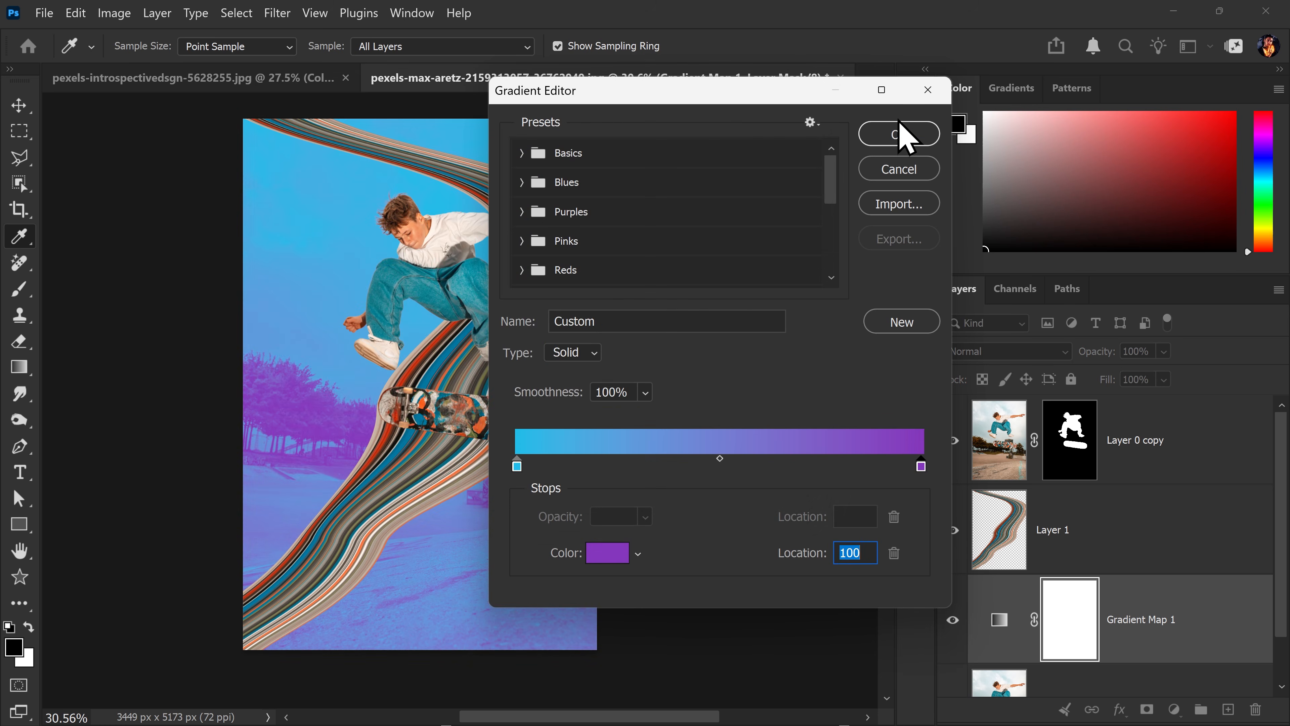
click(898, 133)
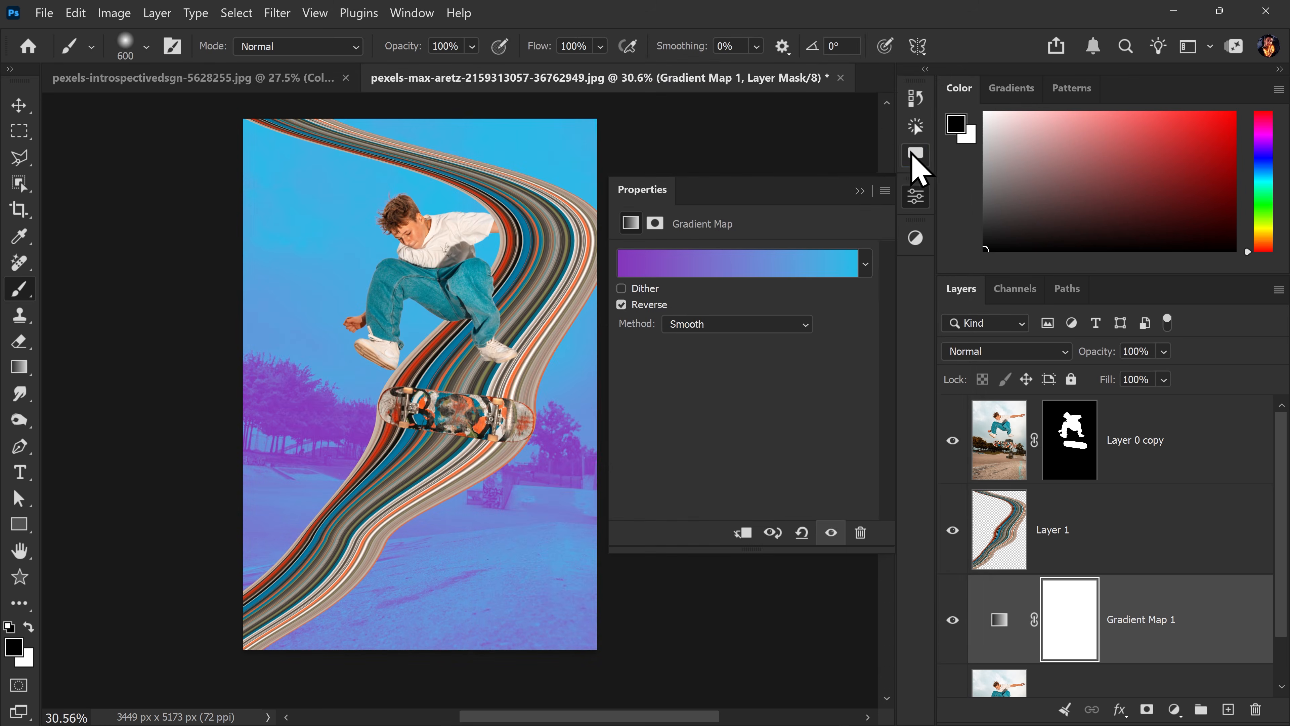
click(860, 191)
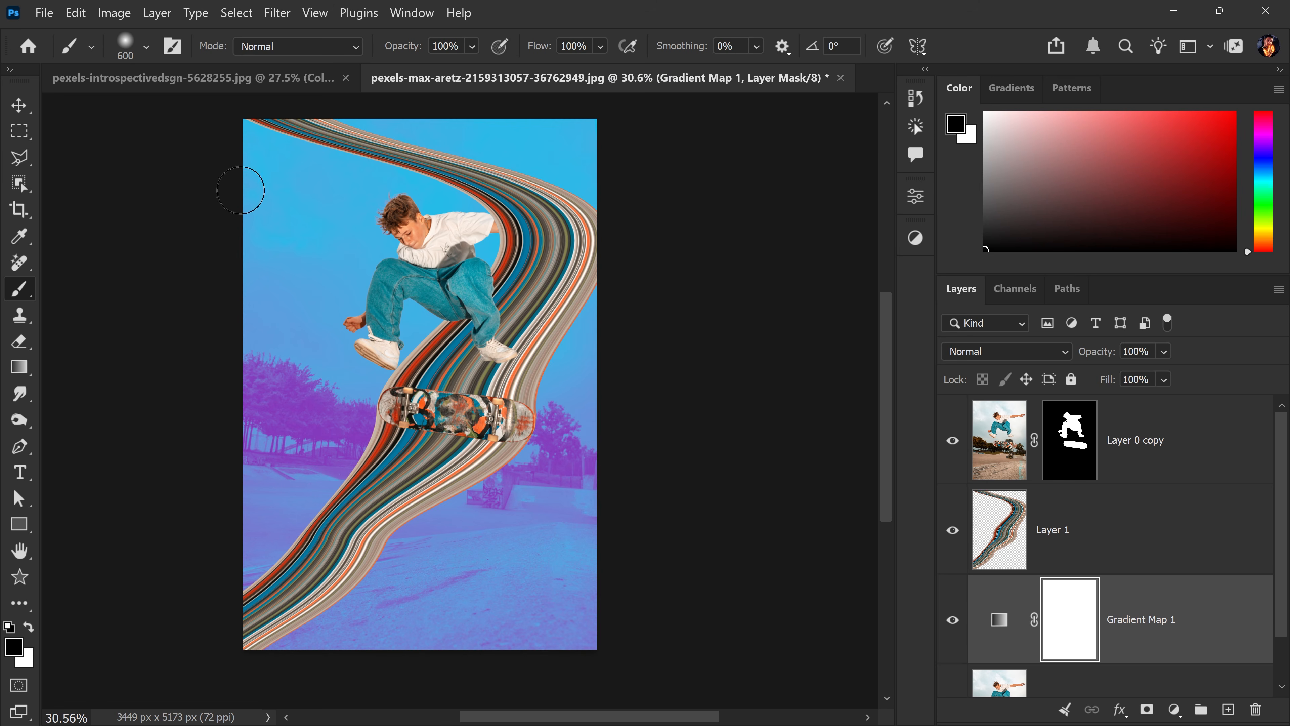
- Set the blend mode of the stripes on Layer 1 to Vivid Light
click(19, 105)
click(1054, 530)
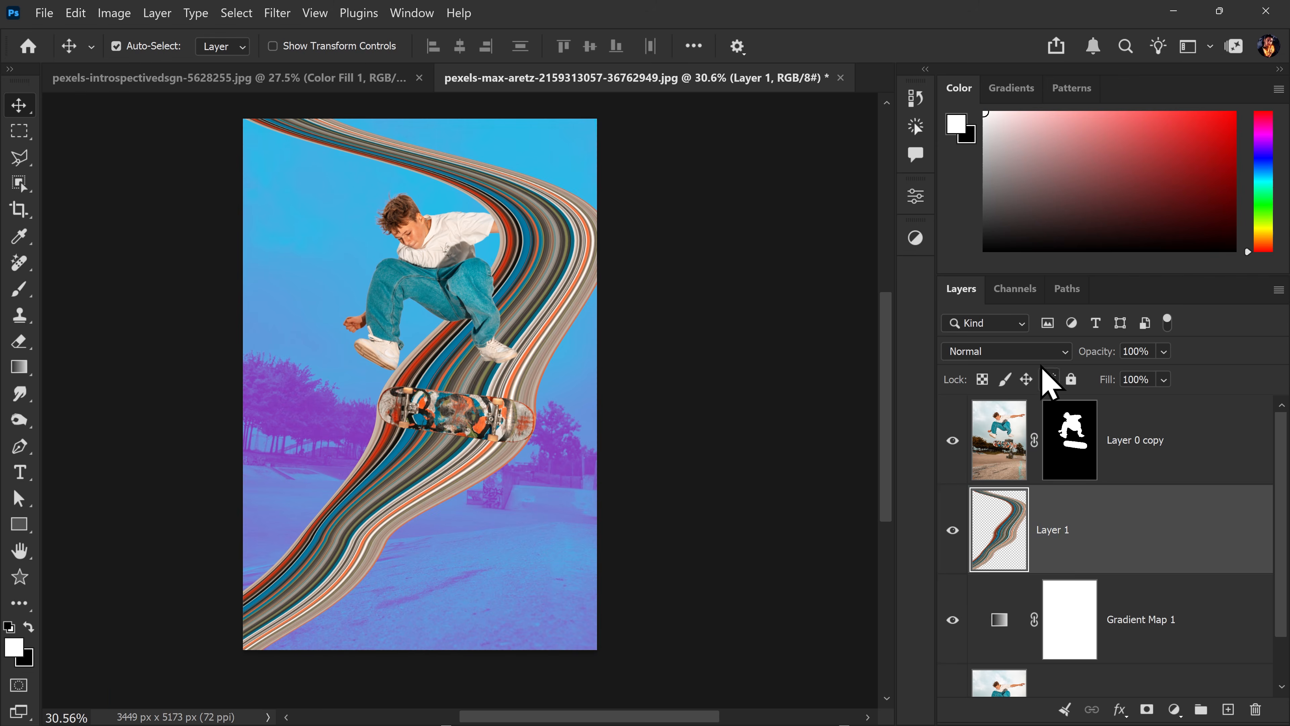
click(991, 351)
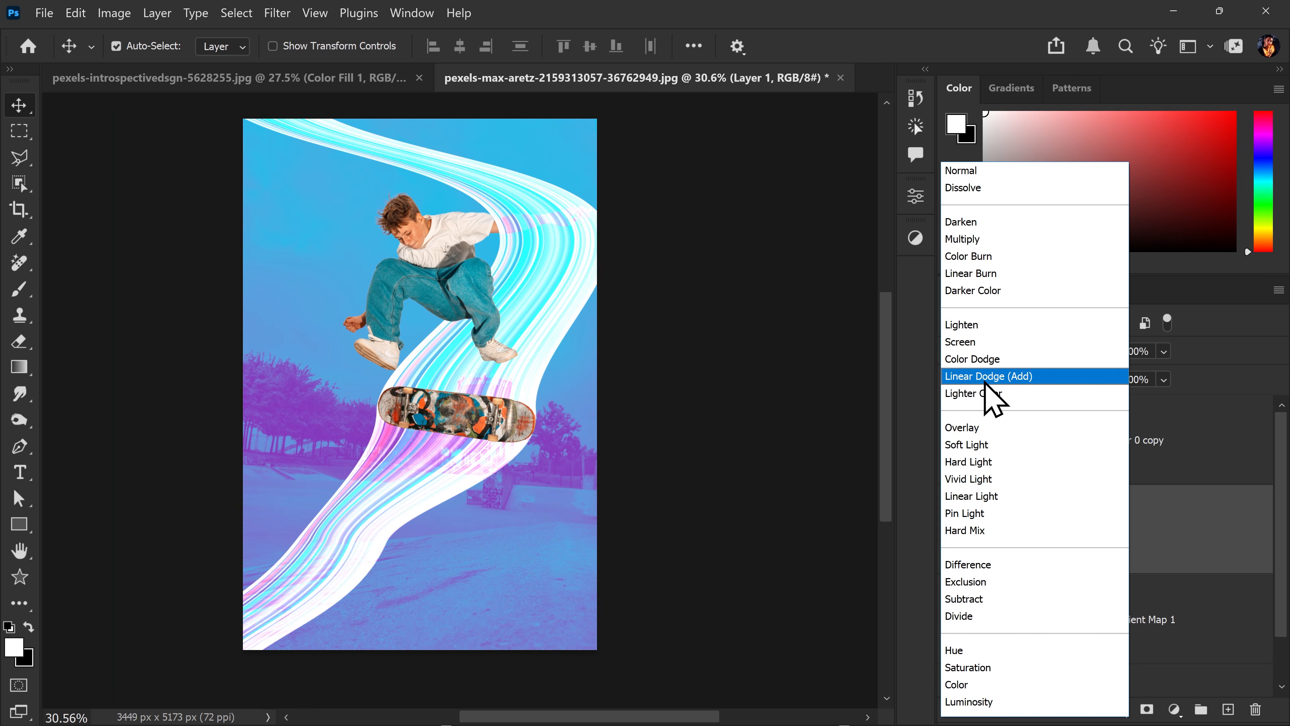
click(990, 482)
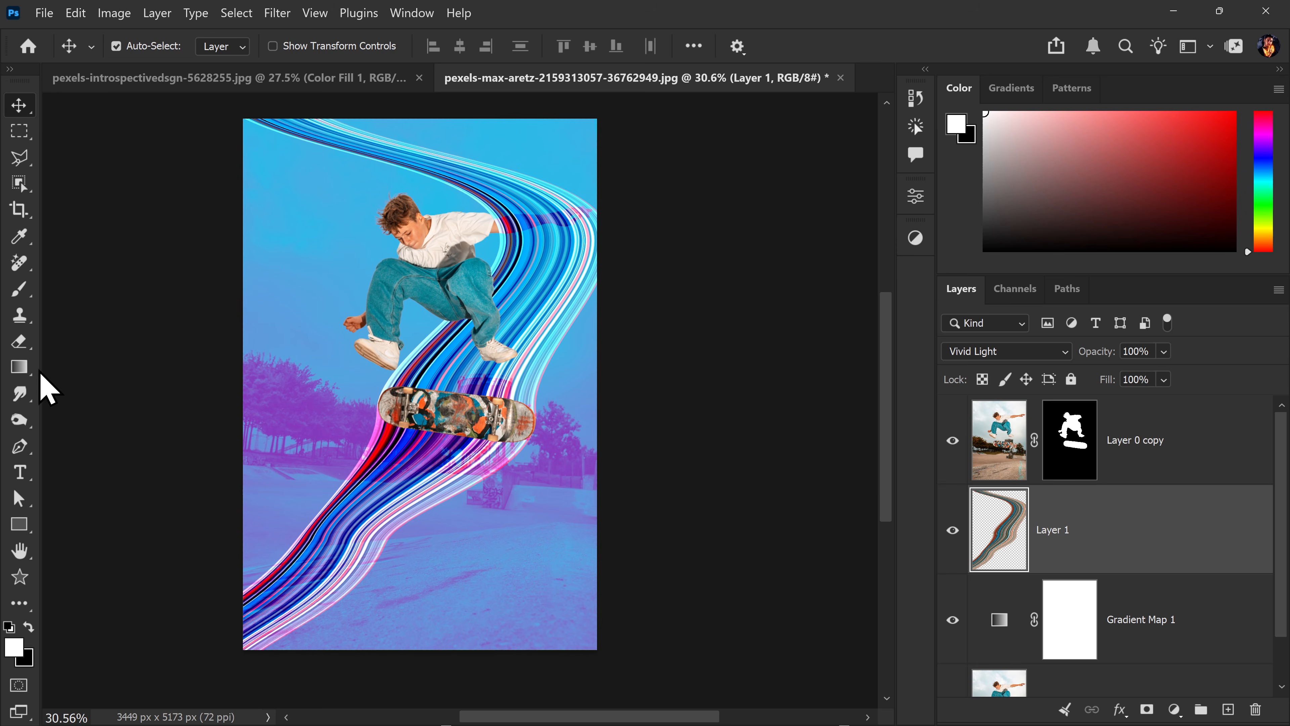
- Add a layer mask to the stripes and set up the Gradient Tool with the black-to-white preset
drag(31, 369, 84, 367)
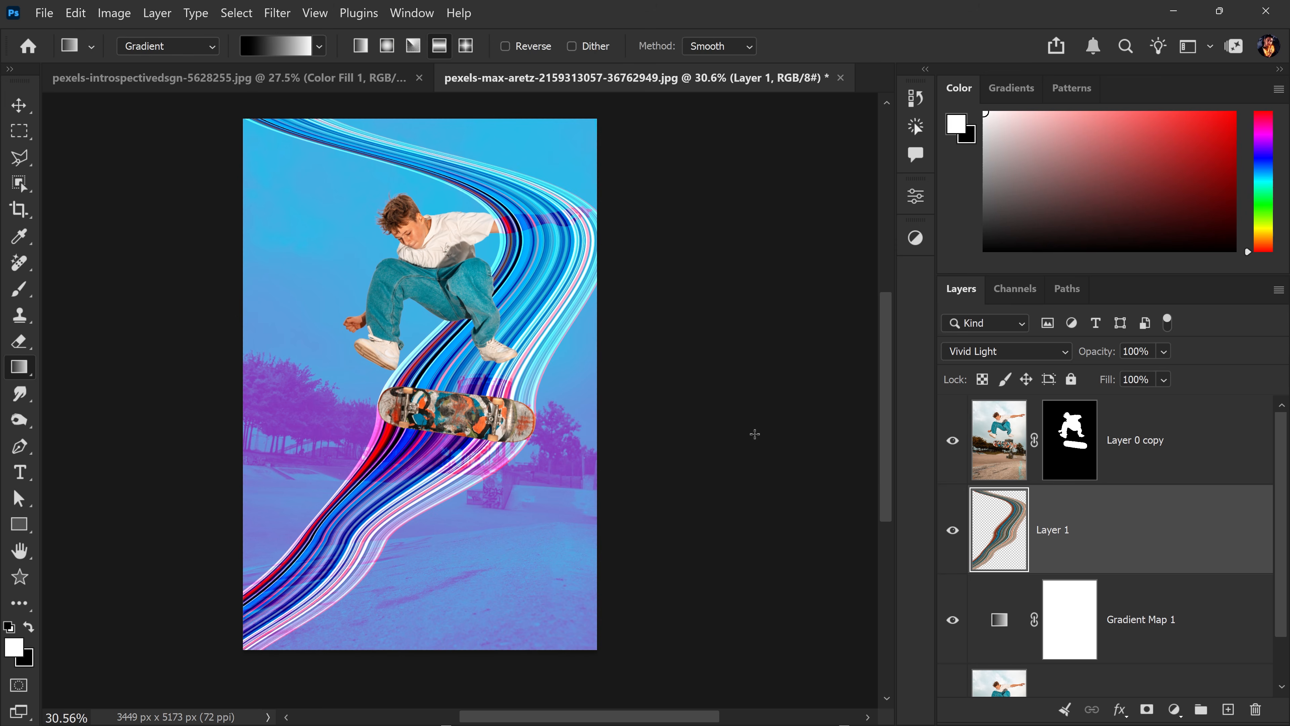
click(1156, 714)
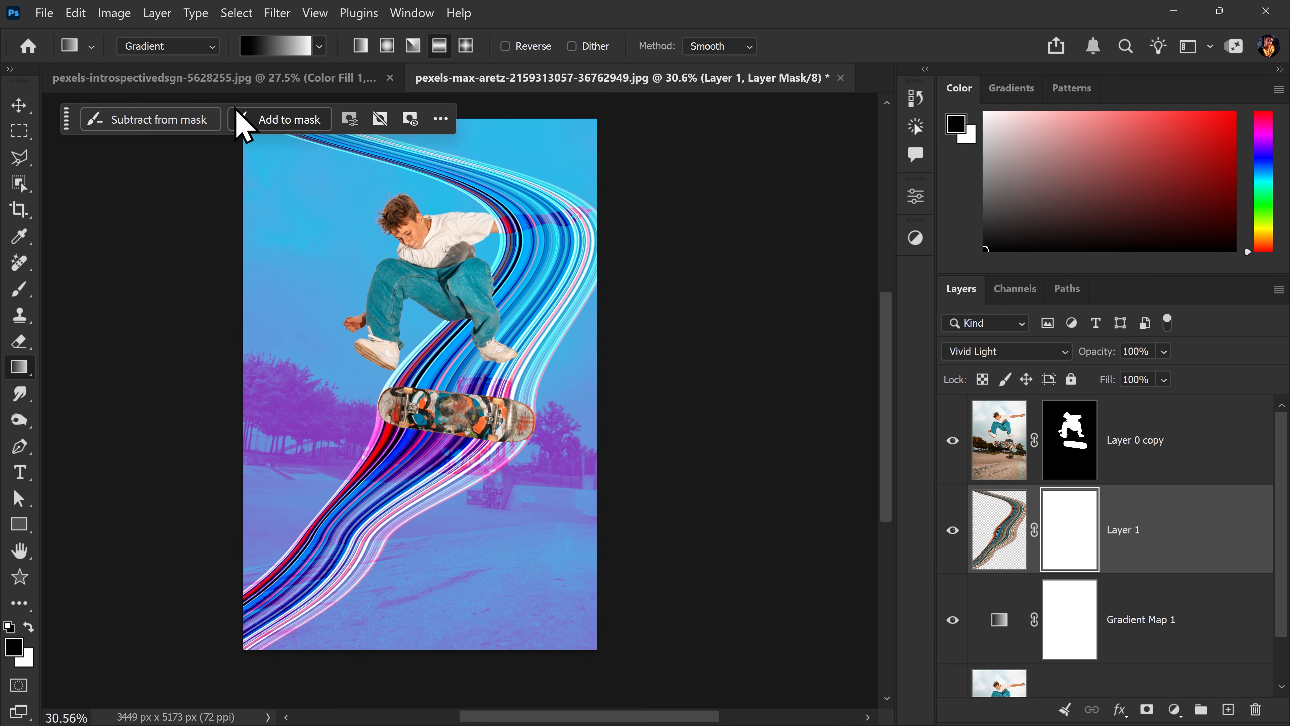
click(283, 47)
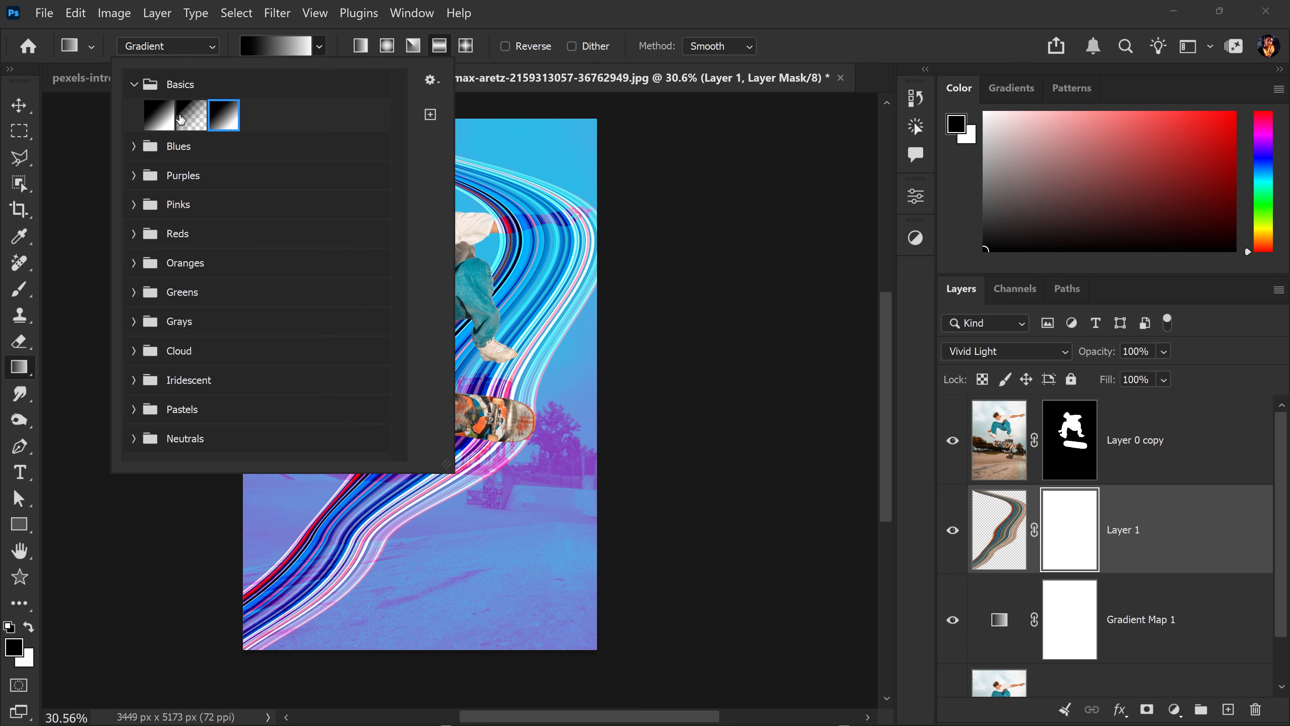
click(530, 33)
- Draw a reflected gradient on the stripes' mask and adjust its handles to fade out the stripes' upper end
mouse_move(462, 426)
mouse_down()
mouse_move(463, 163)
mouse_move(469, 177)
mouse_move(326, 208)
mouse_move(278, 562)
mouse_move(454, 616)
mouse_move(355, 604)
mouse_up()
drag(462, 427, 396, 336)
drag(270, 508, 332, 181)
drag(398, 323, 198, 136)
scroll(254, 101, down, 3)
scroll(254, 101, up, 3)
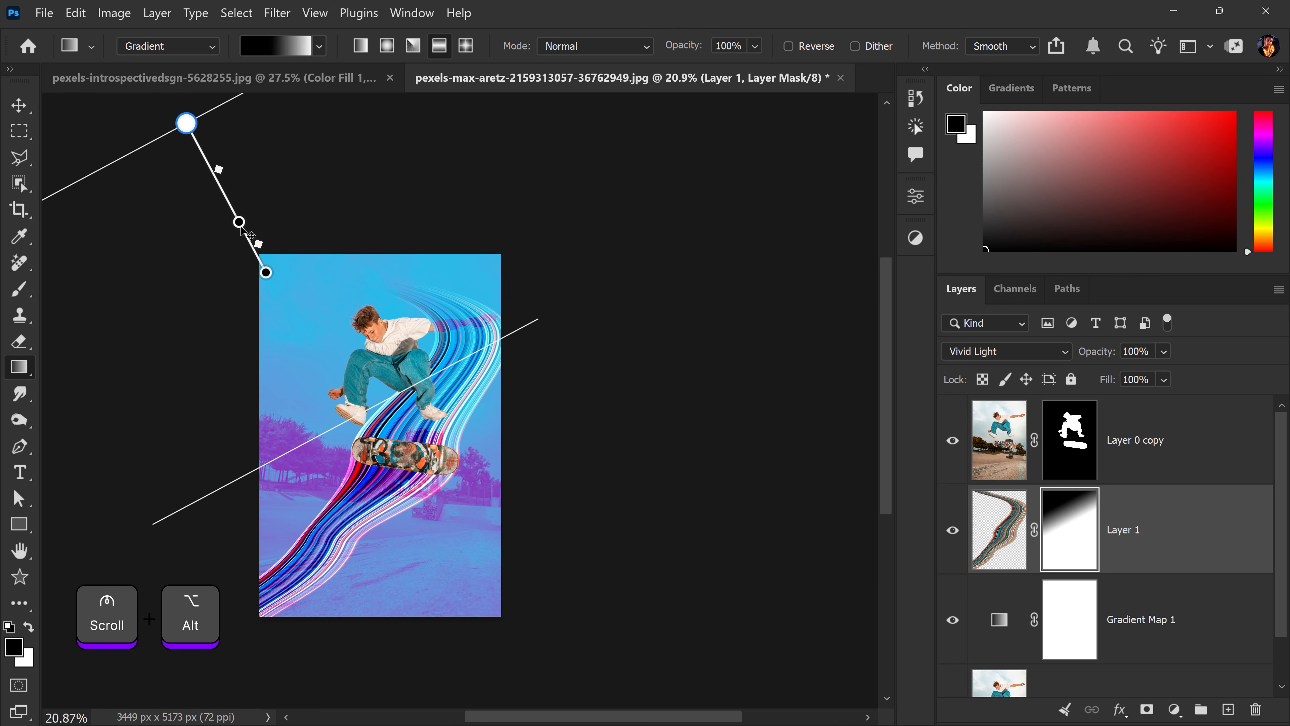
drag(241, 227, 265, 285)
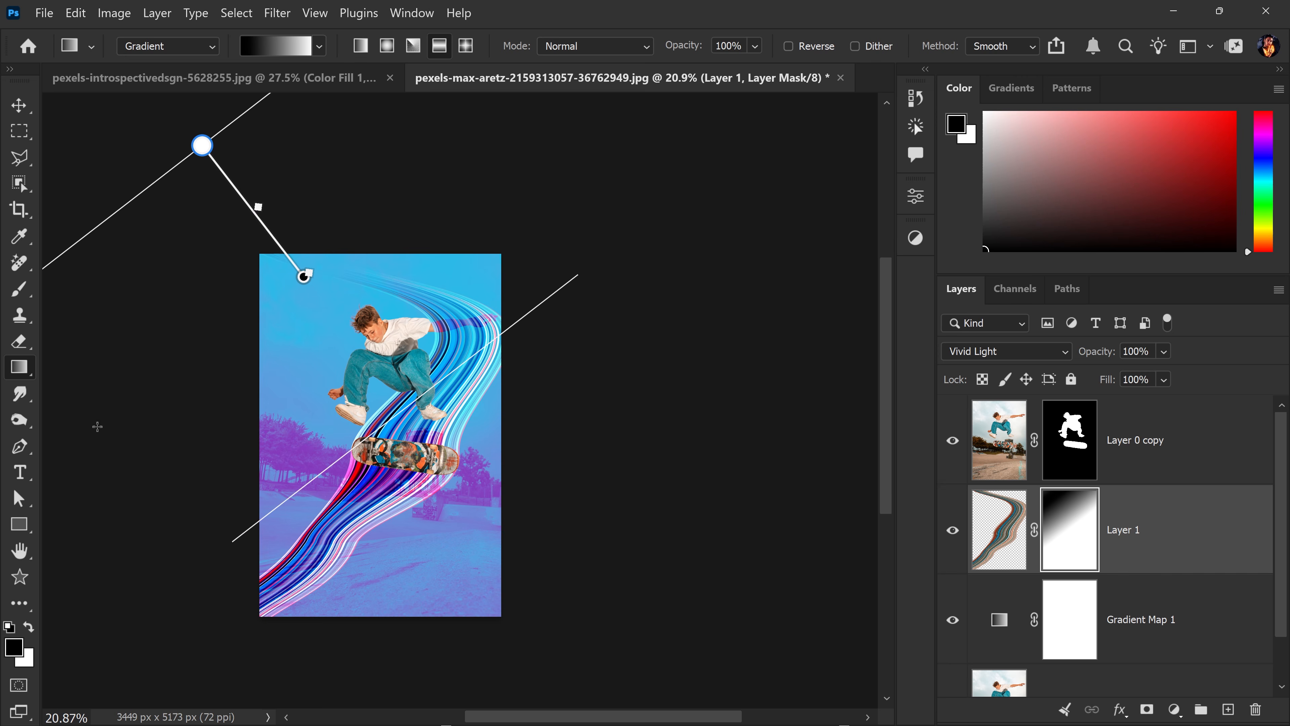
- Set up a Soft Round brush of 1900 px with 0% hardness for painting on the stripes' mask
click(19, 289)
scroll(410, 529, up, 3)
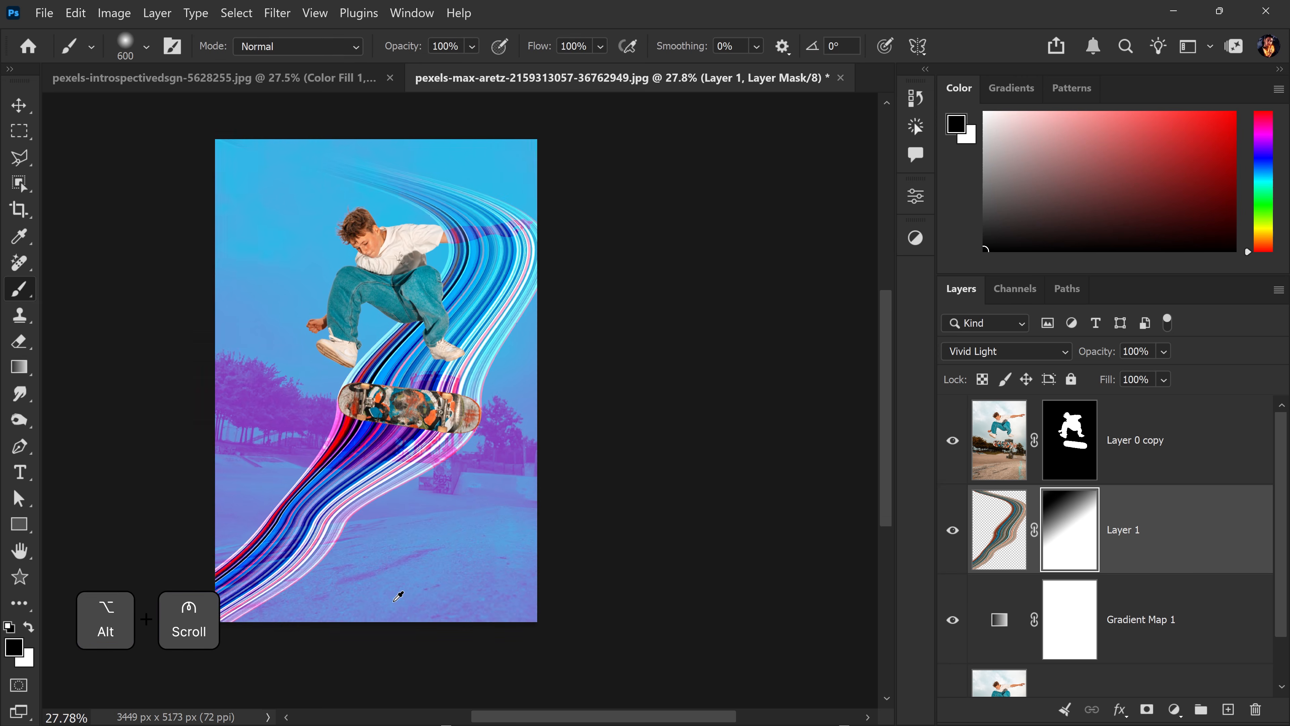
key(bracketright)
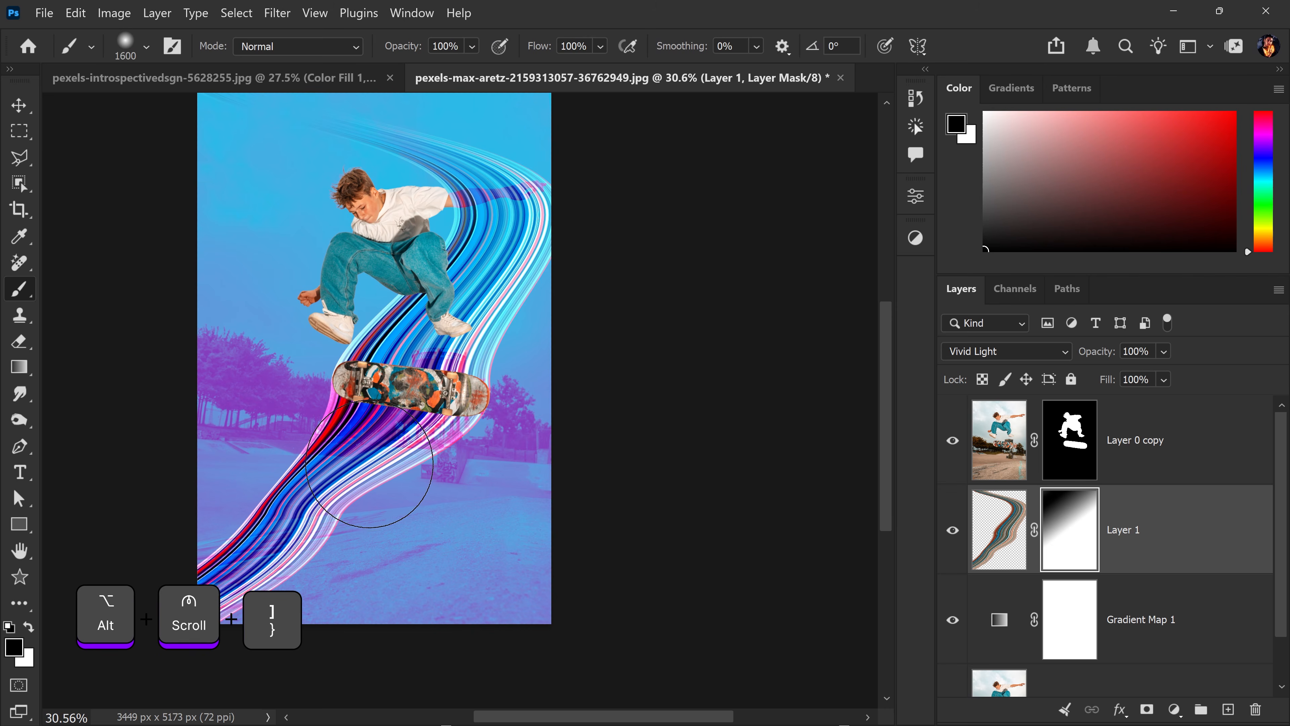
key(bracketright)
key(bracketright)
key(bracketright)
click(146, 47)
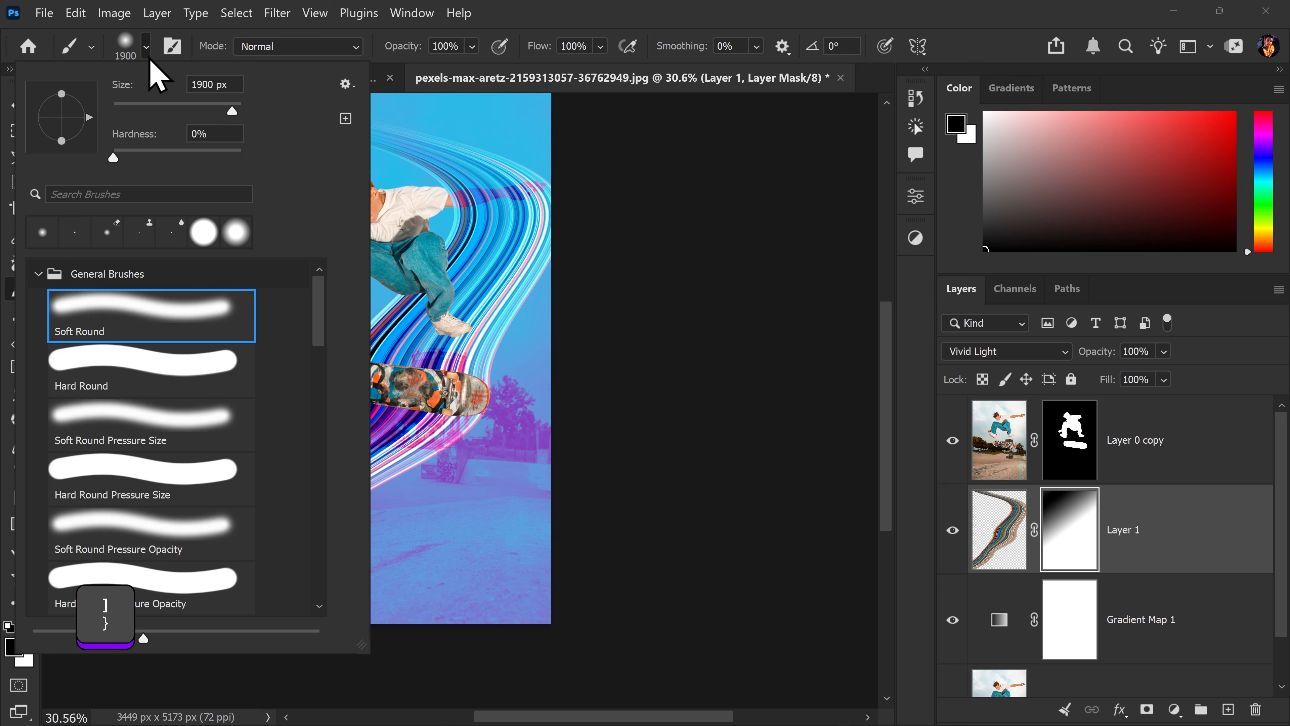
drag(109, 155, 90, 155)
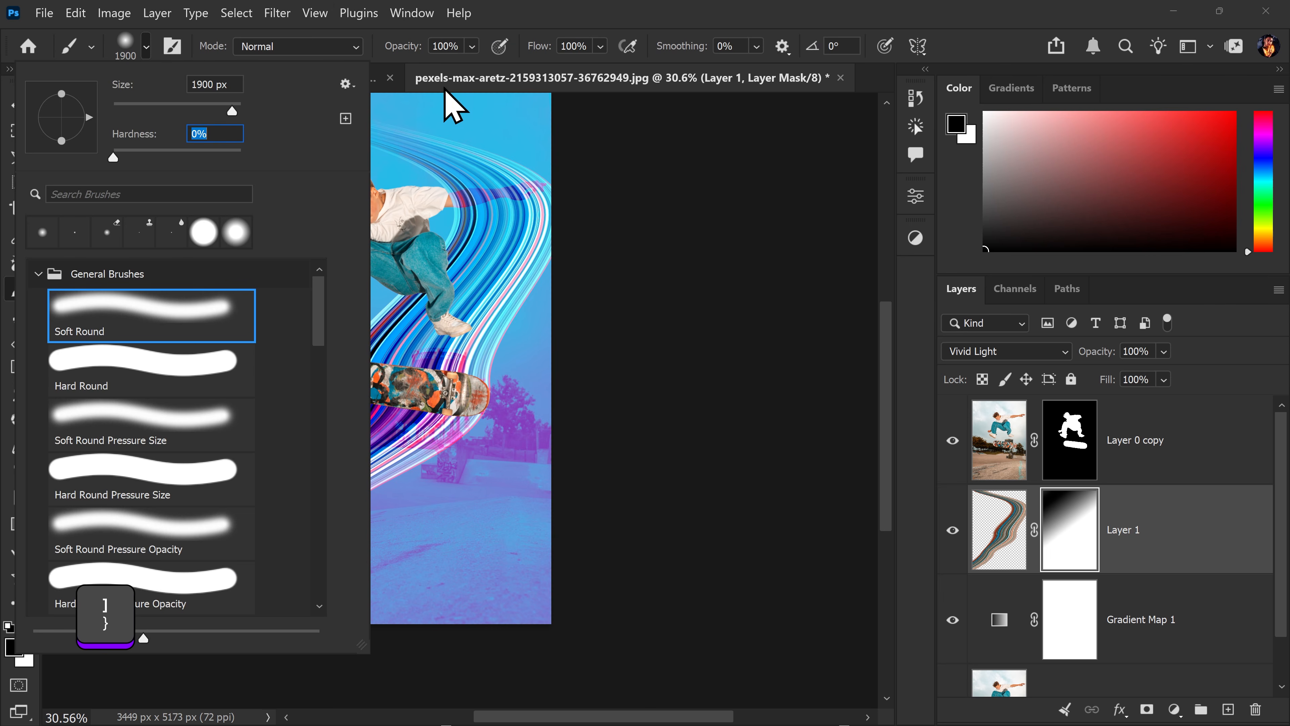
click(512, 10)
- Paint black on the mask over the stripes' lower end to fade it into the ground, enlarging the brush to 2600 px
drag(519, 371, 672, 221)
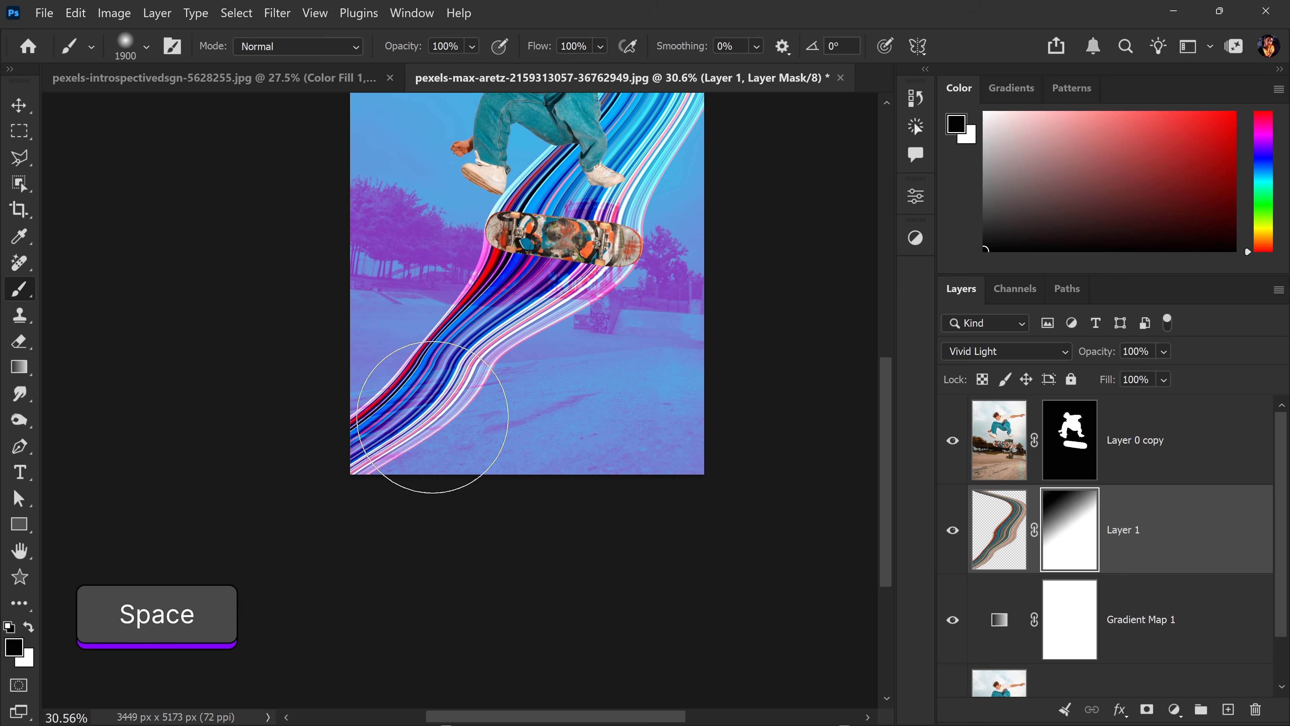
key(bracketright)
mouse_move(398, 422)
mouse_down()
mouse_move(400, 387)
mouse_move(407, 406)
mouse_move(244, 378)
mouse_move(424, 383)
mouse_move(201, 409)
mouse_move(135, 508)
mouse_move(335, 410)
mouse_move(385, 492)
mouse_move(417, 461)
mouse_move(389, 403)
mouse_up()
key(bracketright)
key(bracketright)
key(bracketright)
key(bracketright)
key(bracketright)
key(bracketright)
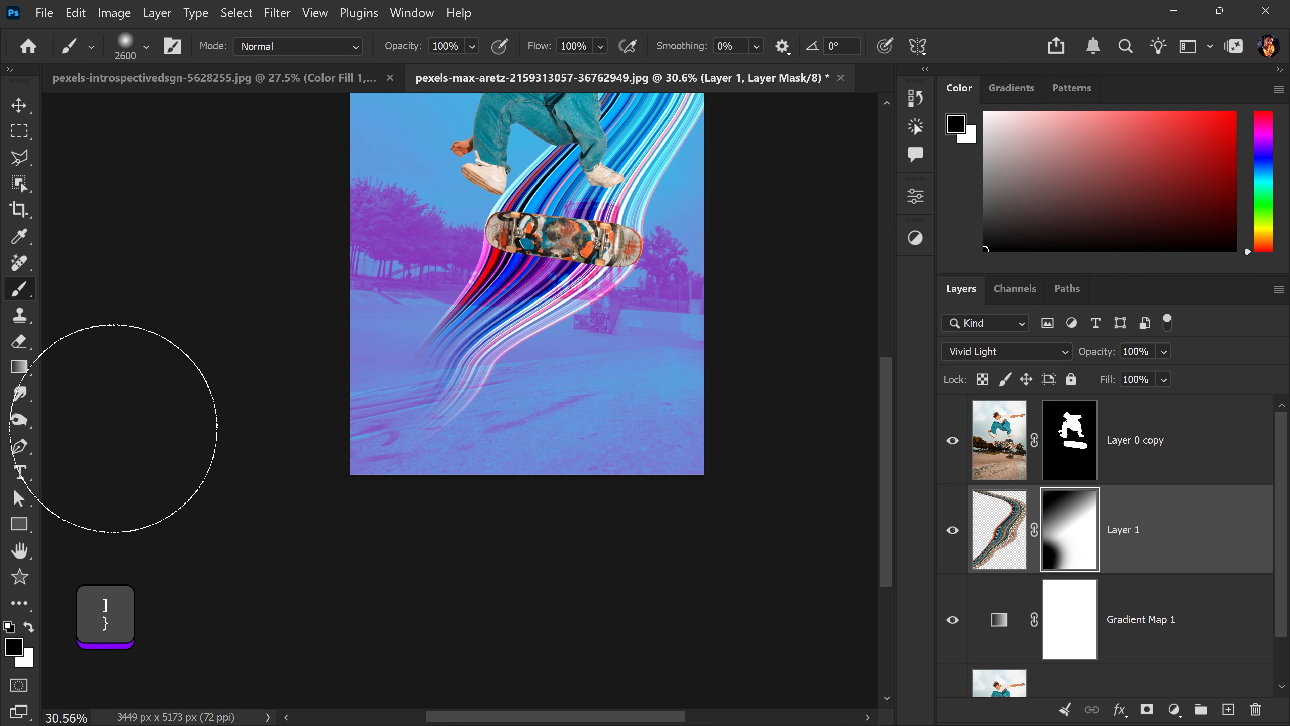